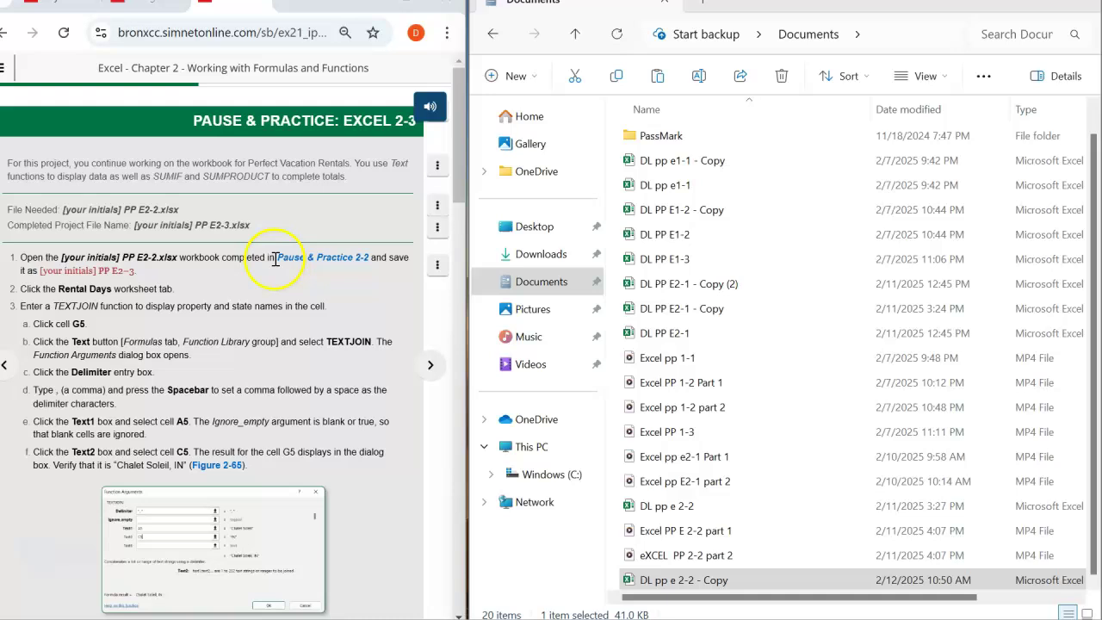
Open the workbook "DL pp e 2-2 - Copy" from the Documents folder.
drag(178, 209, 65, 209)
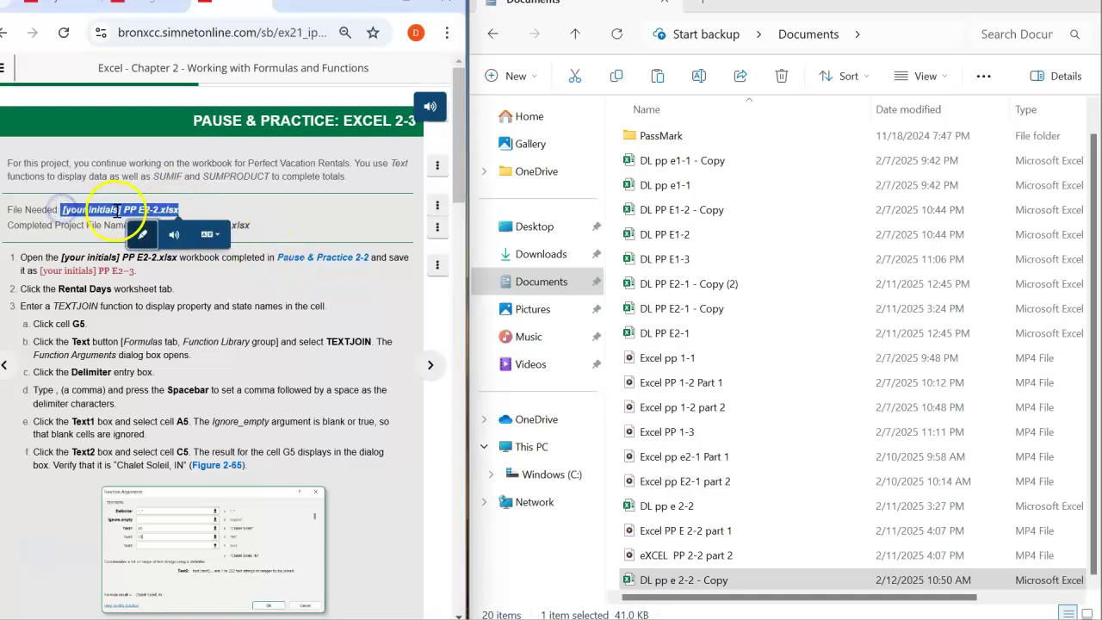
click(237, 207)
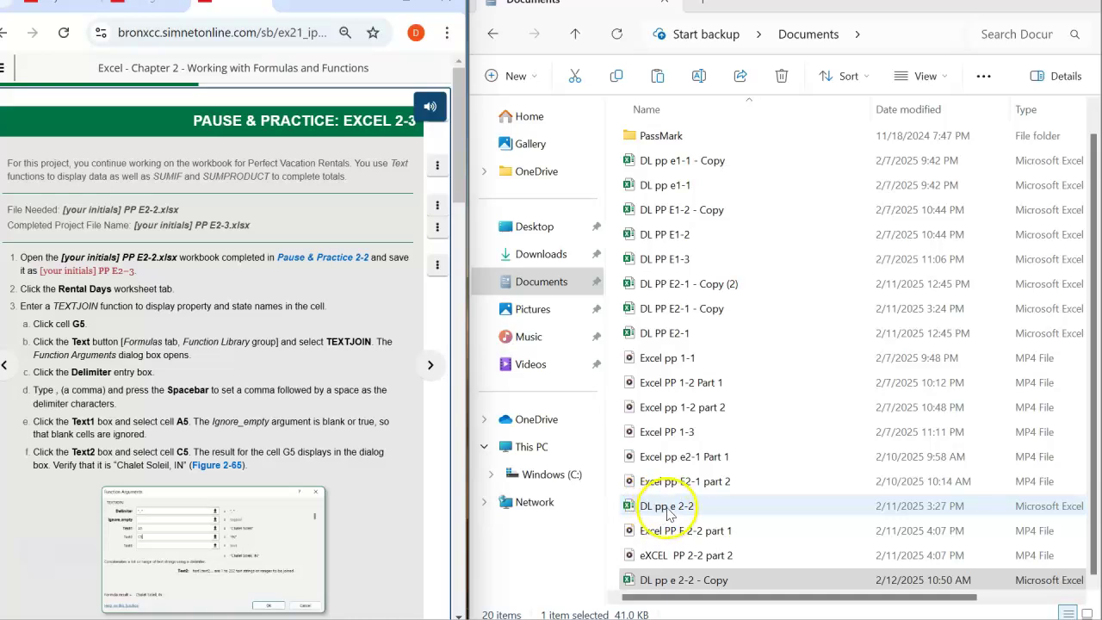
click(669, 582)
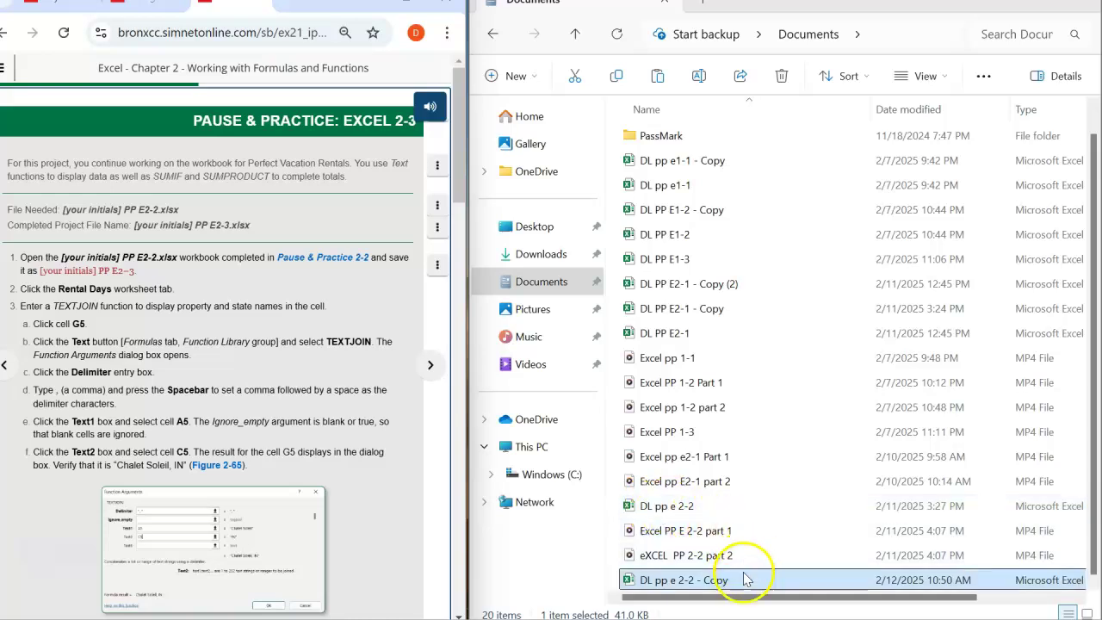
double_click(672, 582)
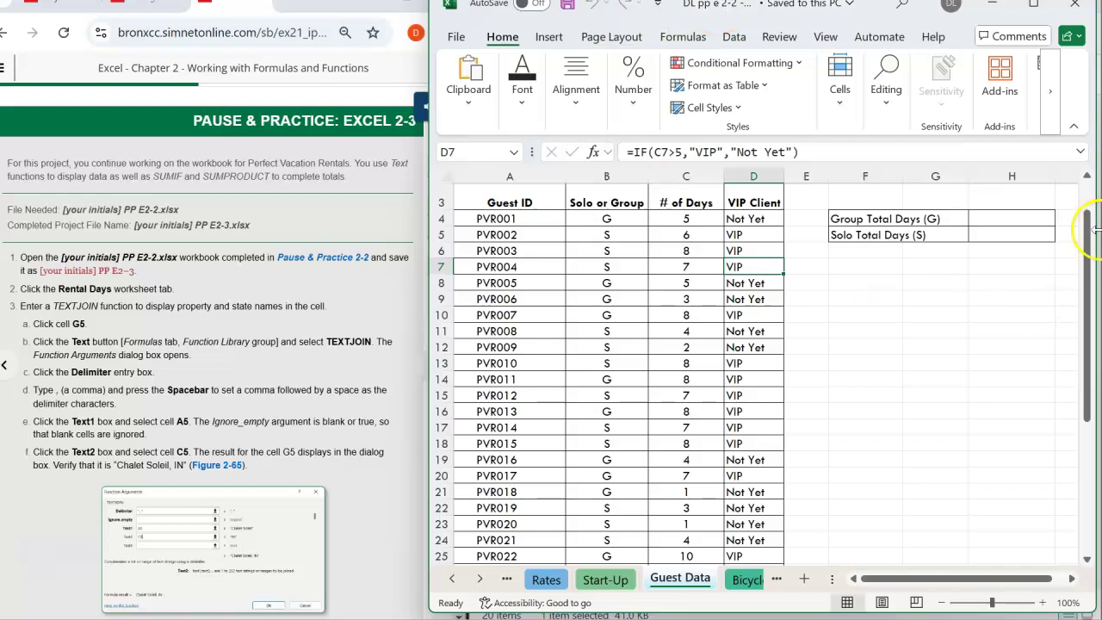
drag(1093, 123, 1099, 123)
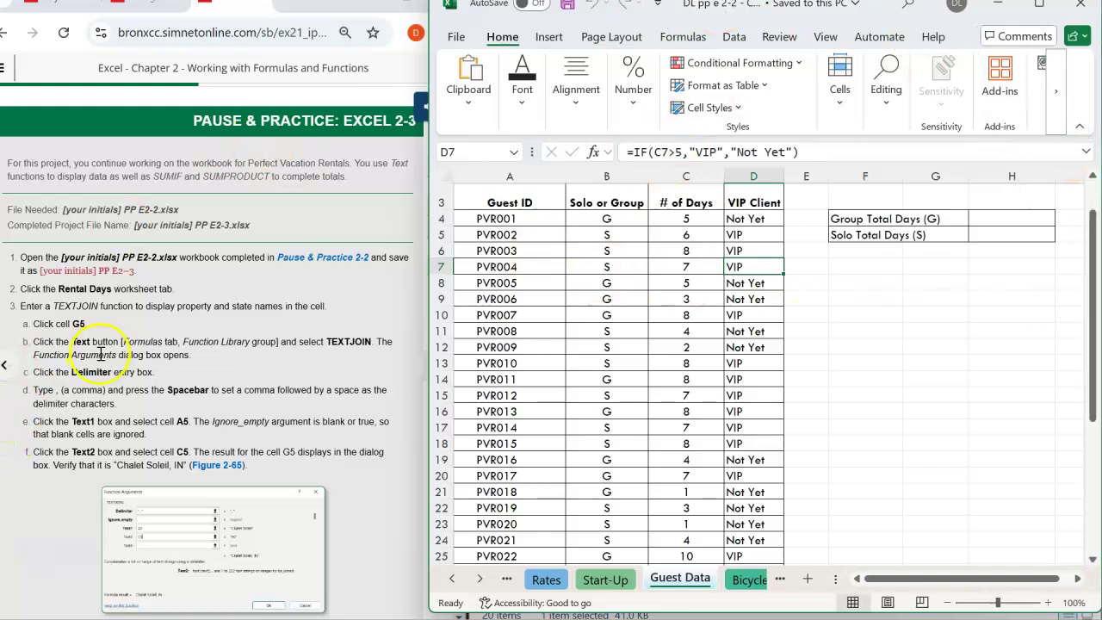
Save a copy of the workbook in Documents under the file name "DL PPE 2-3".
click(459, 36)
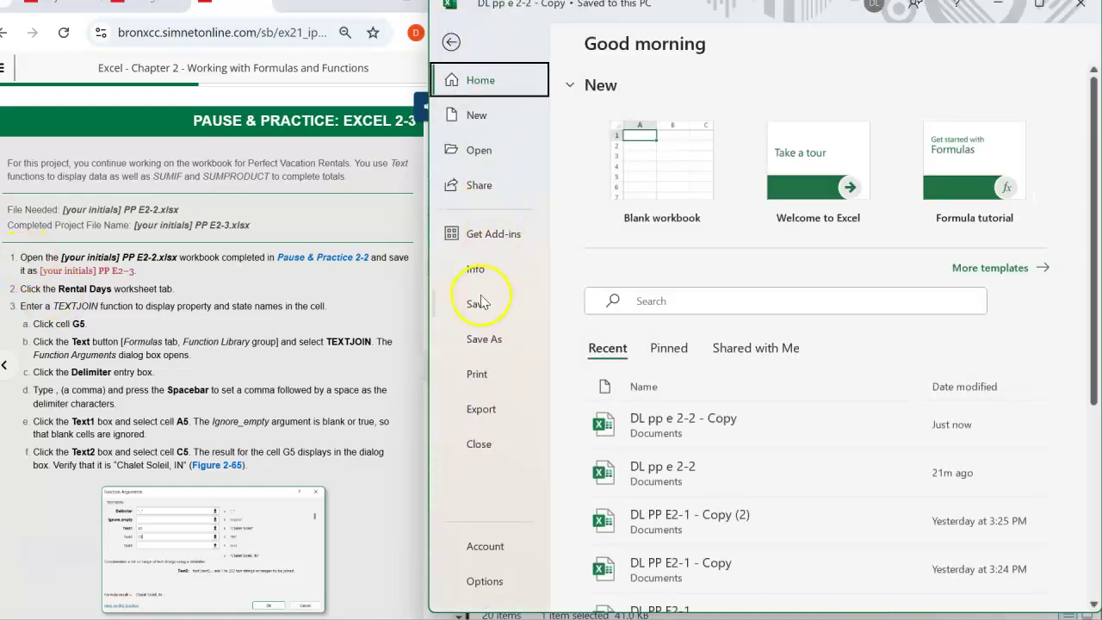
click(478, 344)
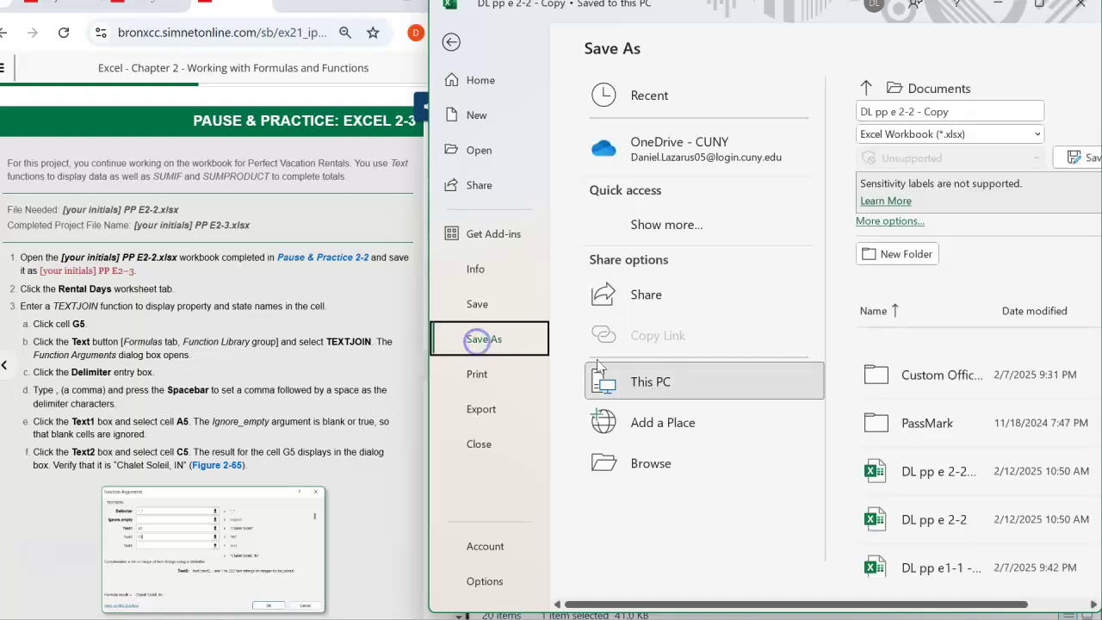
click(656, 469)
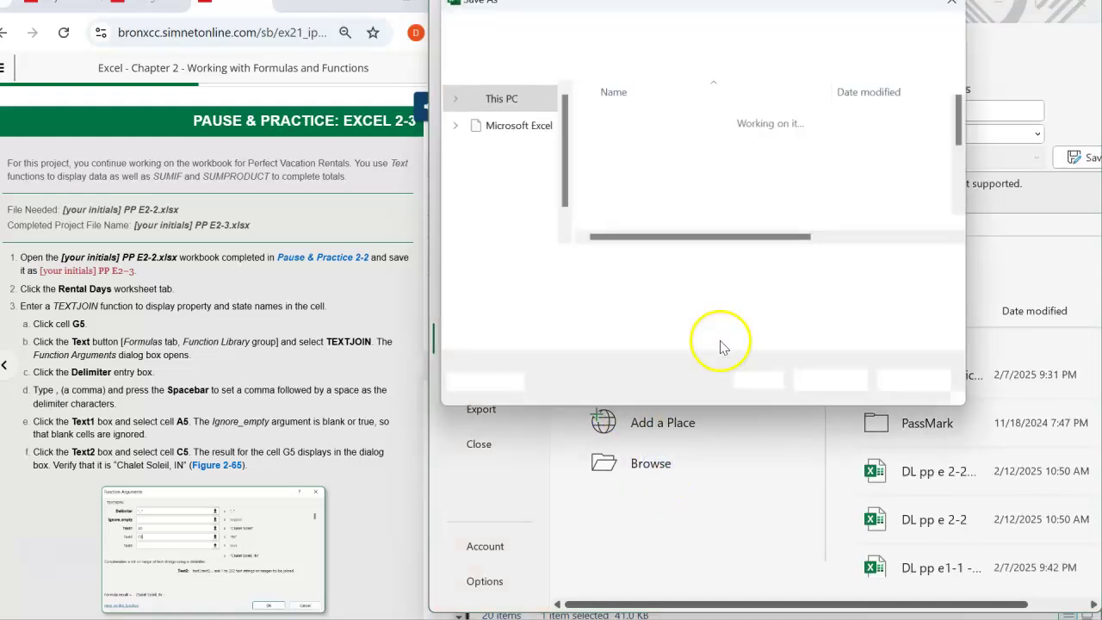
click(644, 265)
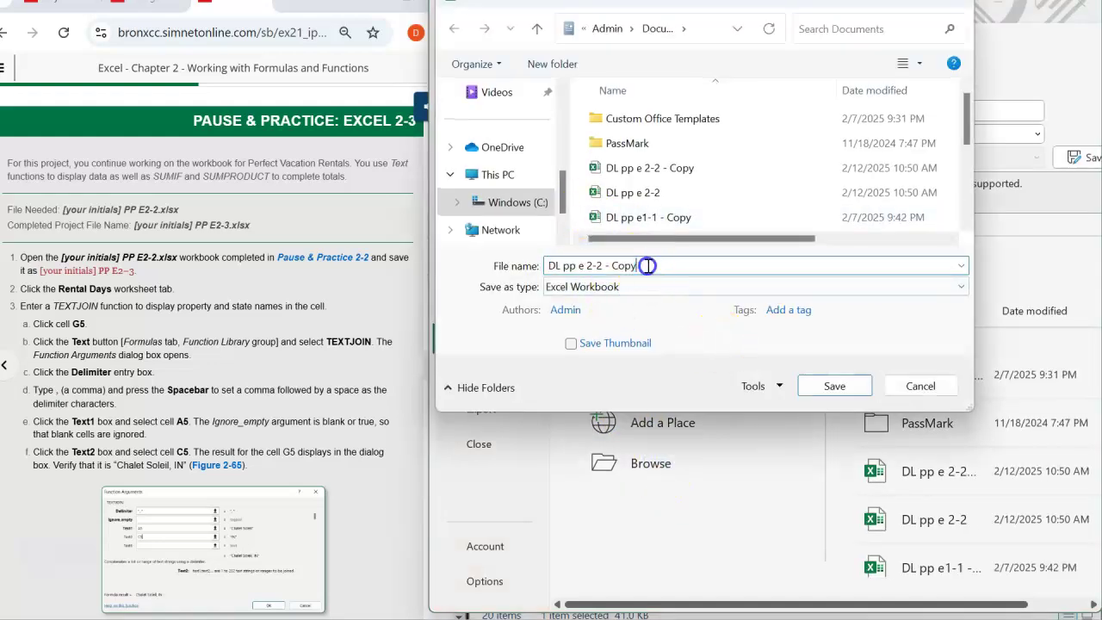
key(BackSpace)
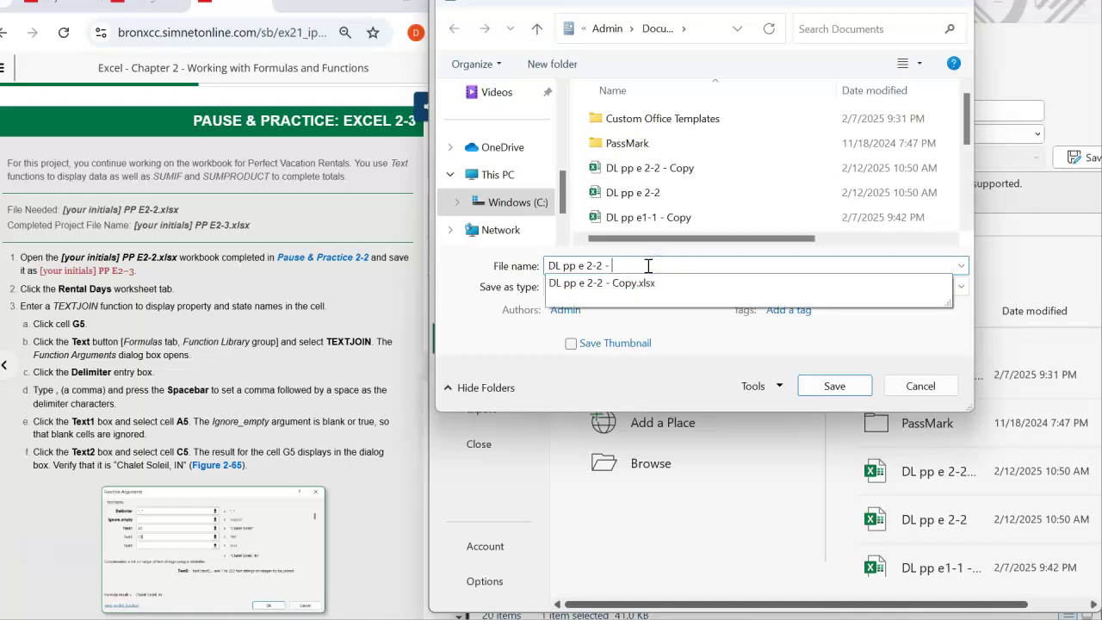
key(BackSpace)
key(BackSpace)
key(BackSpace)
key(BackSpace)
key(BackSpace)
key(BackSpace)
key(BackSpace)
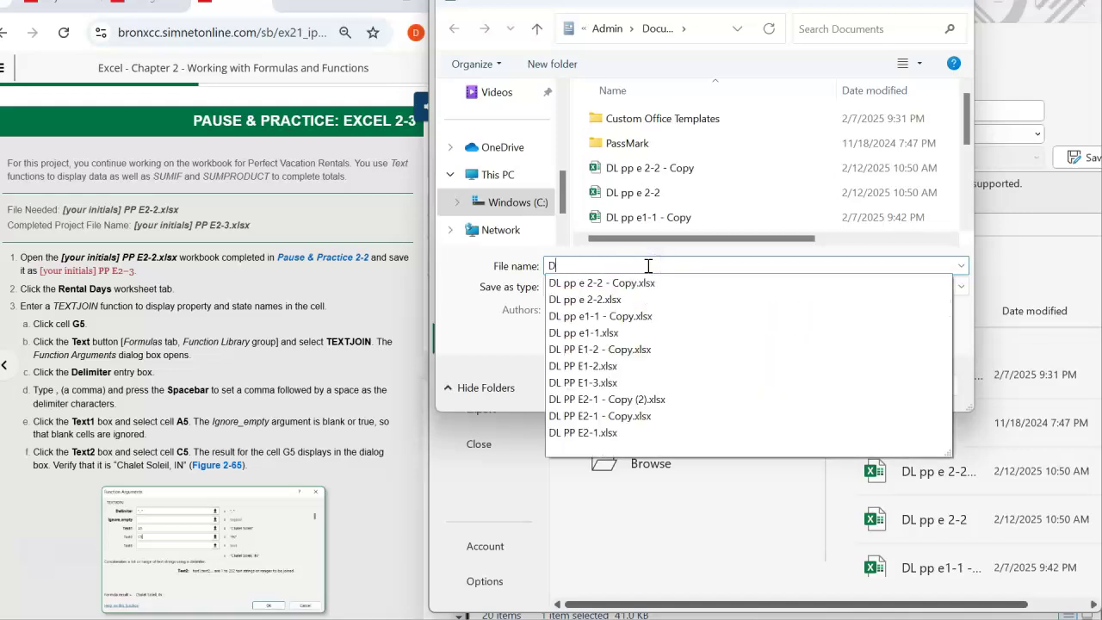
key(BackSpace)
key(BackSpace)
text(DL PPE 2-3)
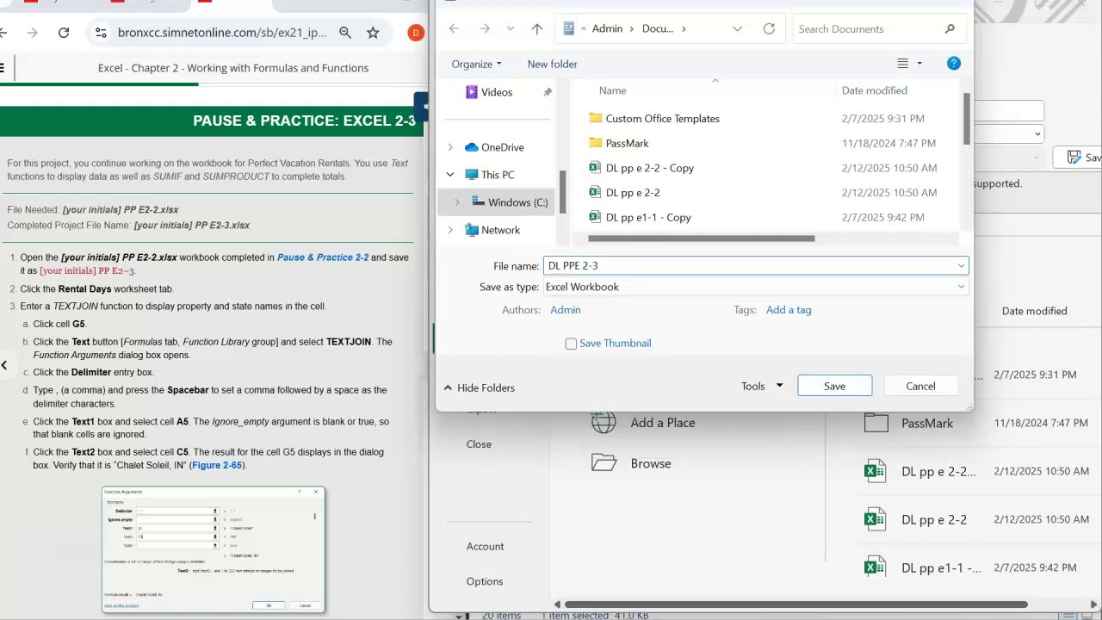
key(Return)
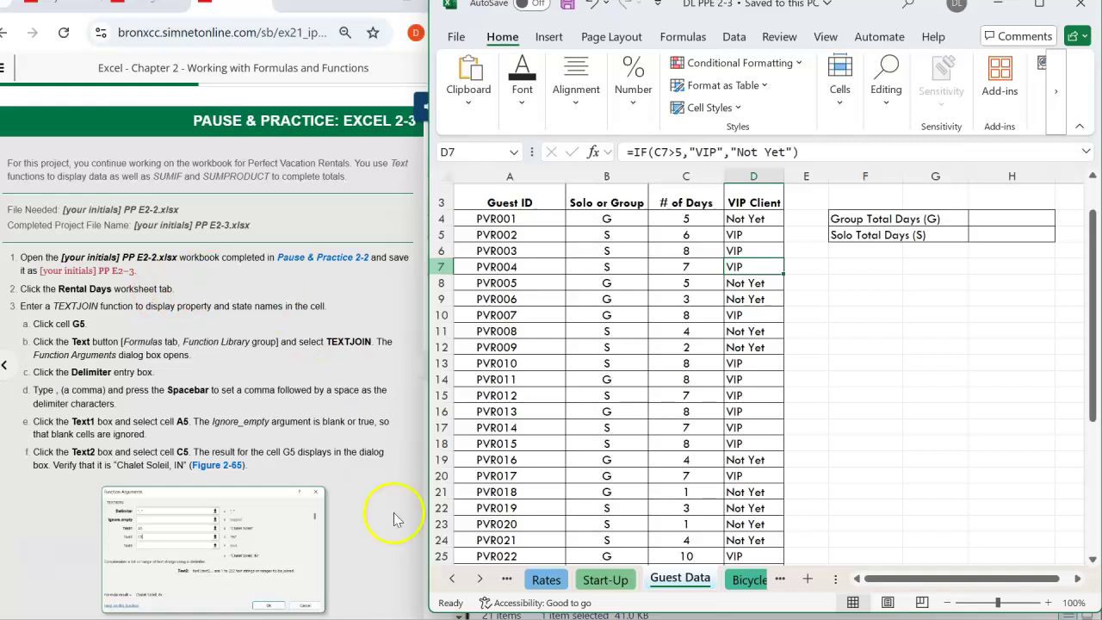
Switch to the Rental Days worksheet.
click(479, 579)
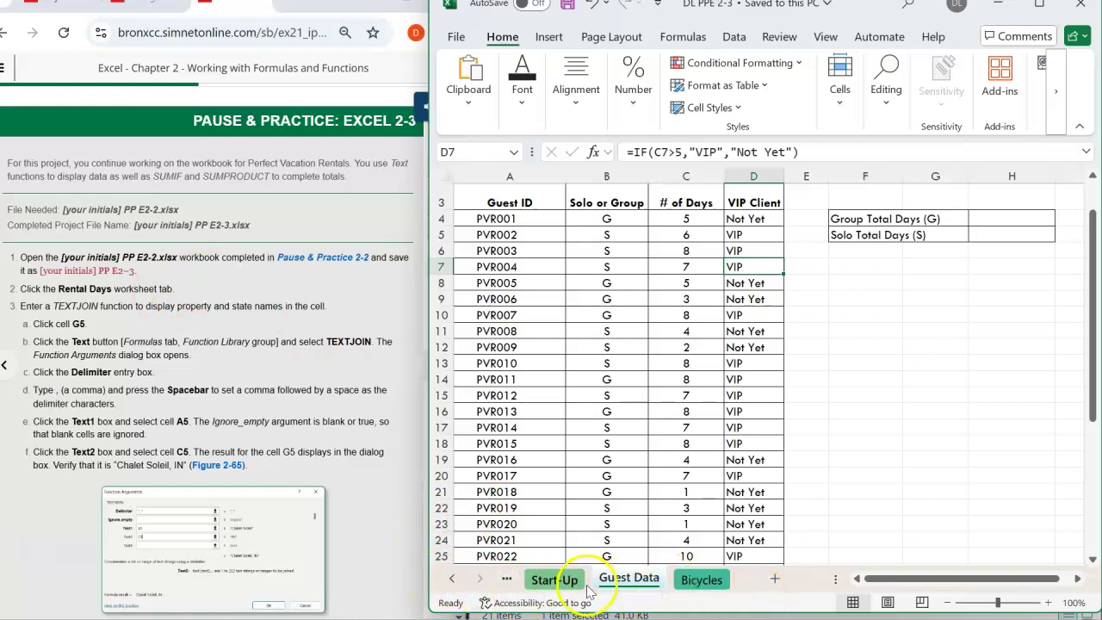
click(451, 580)
click(452, 580)
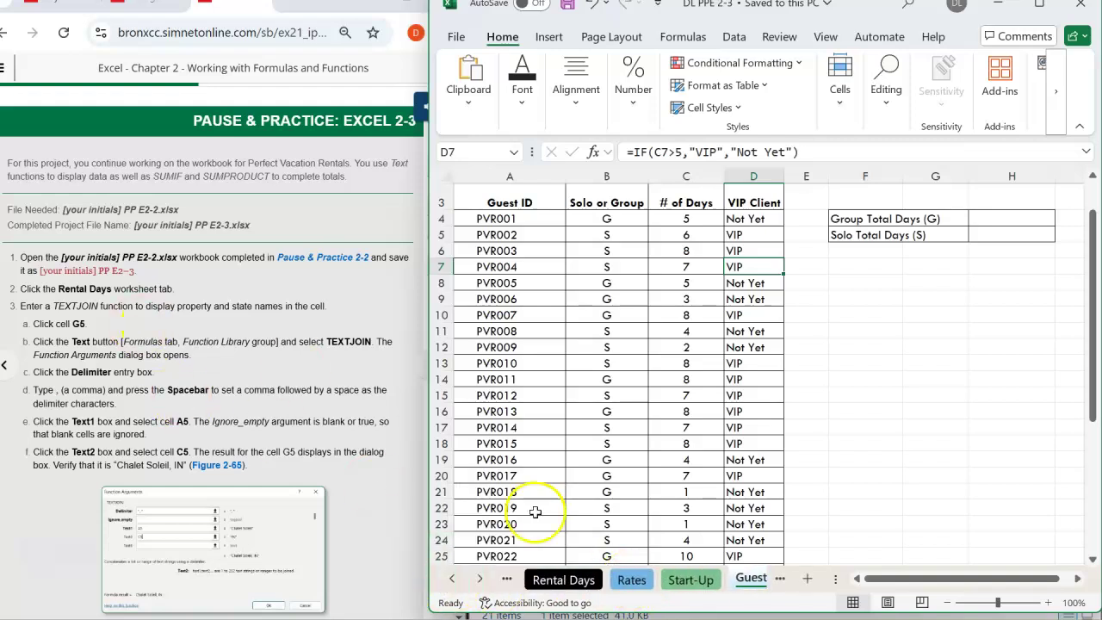
click(565, 581)
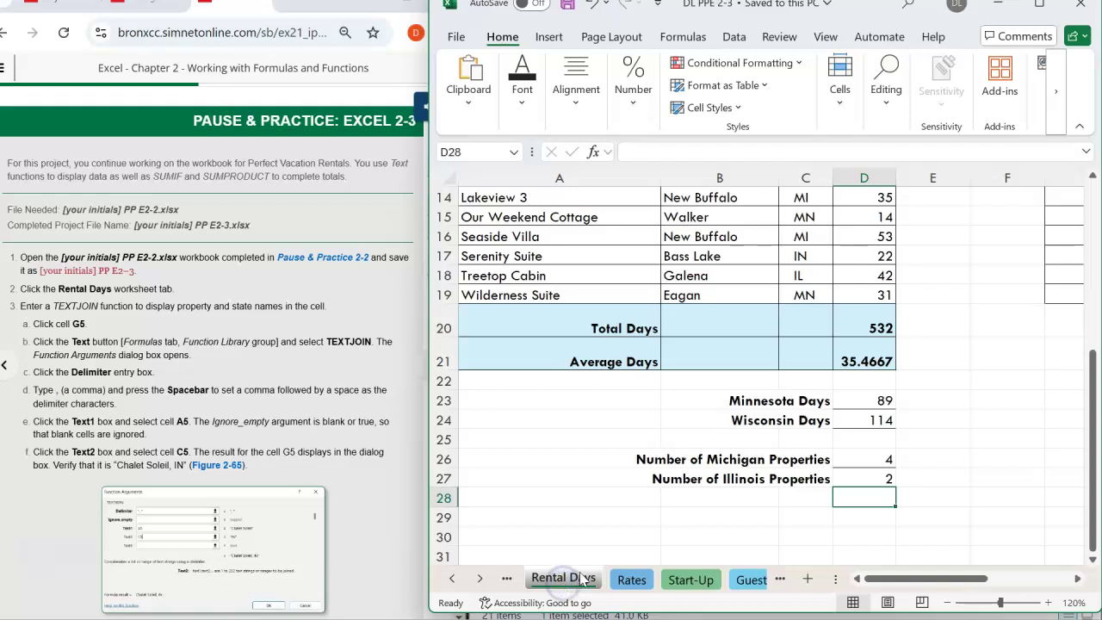
Select cell G5, the first empty cell under the Names and Locations heading.
scroll(724, 418, up, 5)
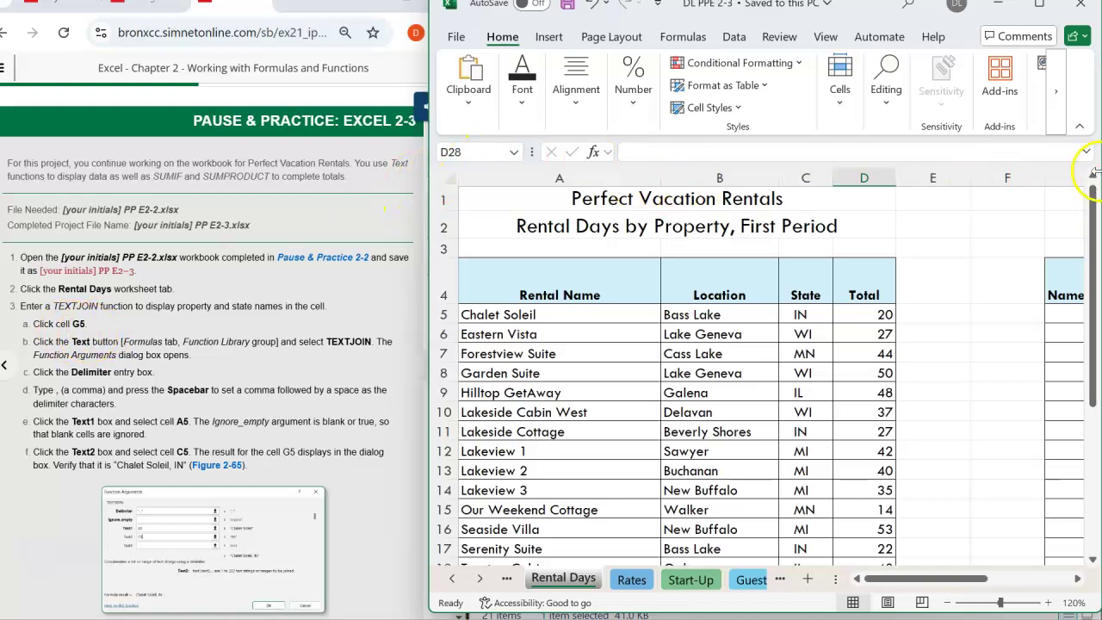
drag(914, 579, 985, 579)
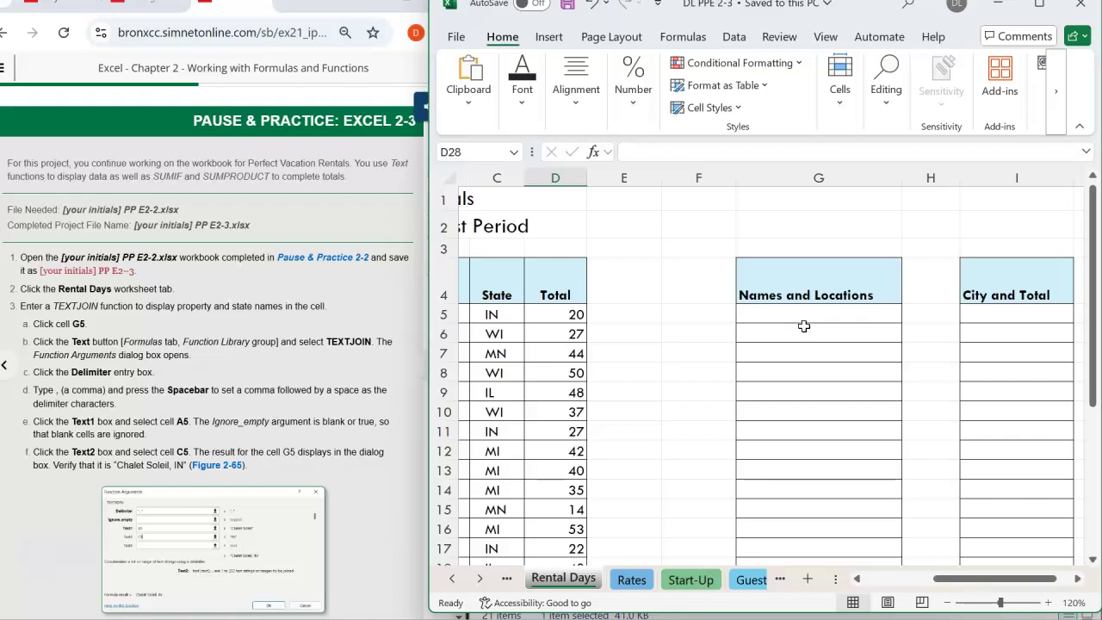
click(440, 154)
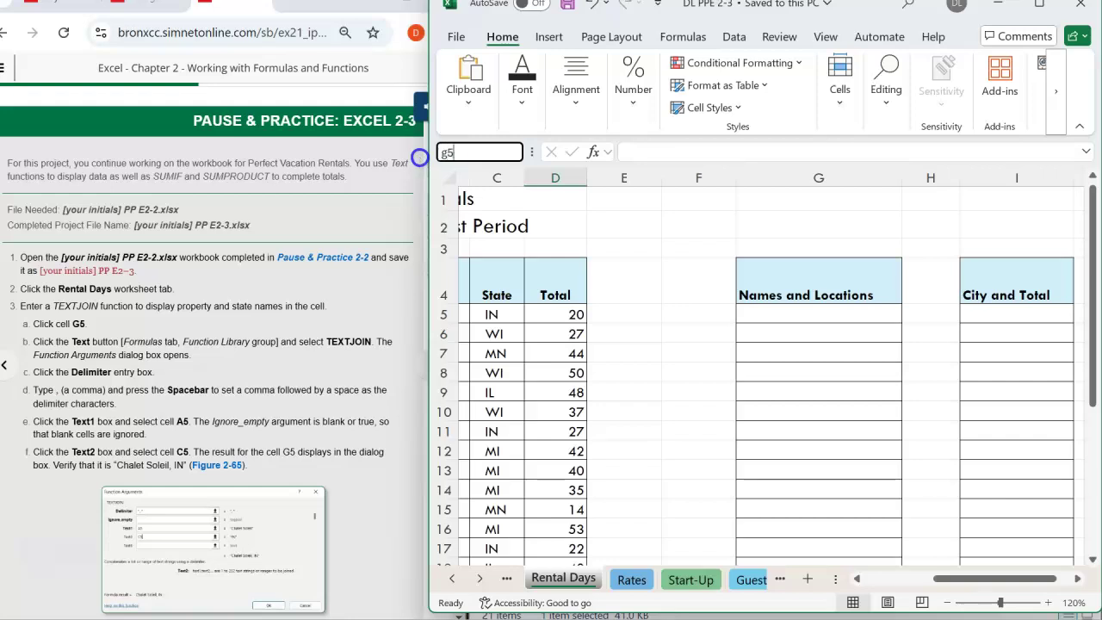
text(g5)
key(Return)
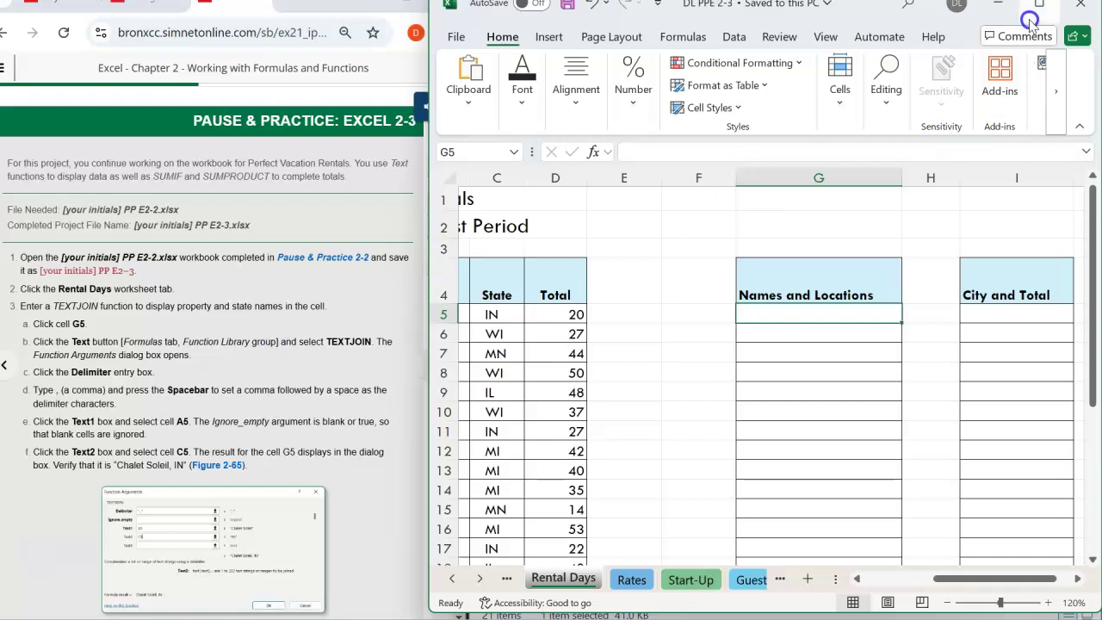
mouse_move(1042, 12)
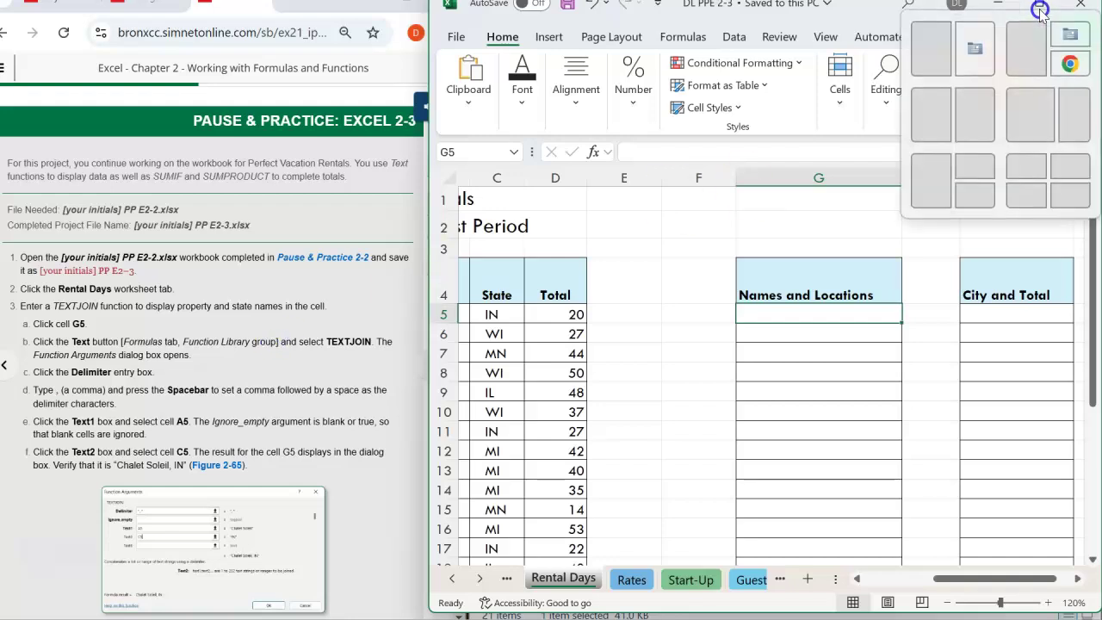
click(1040, 10)
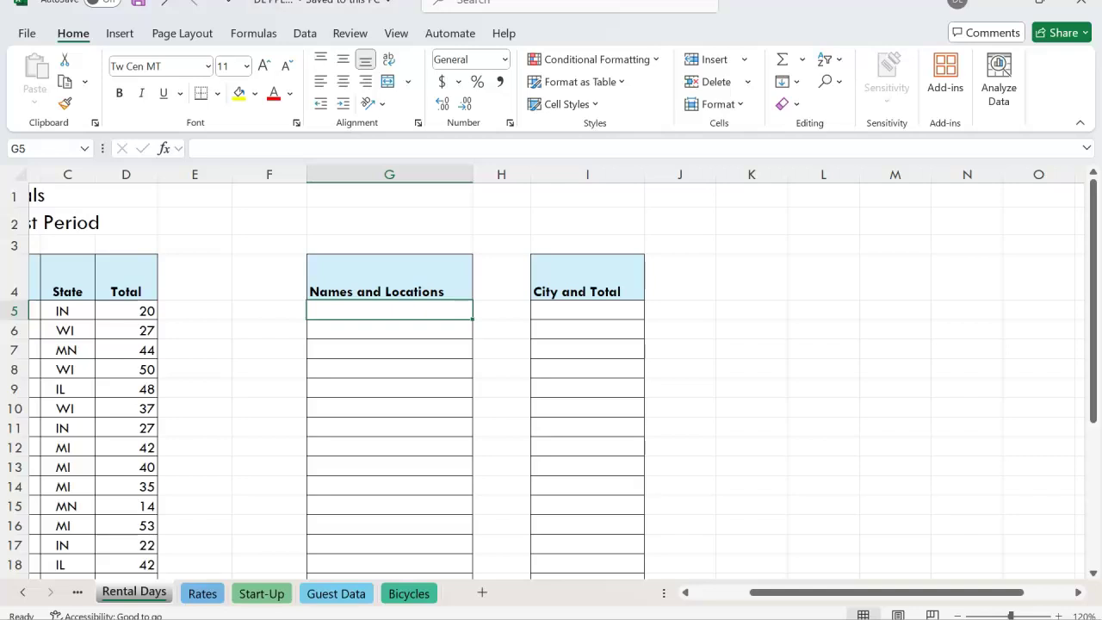
click(249, 33)
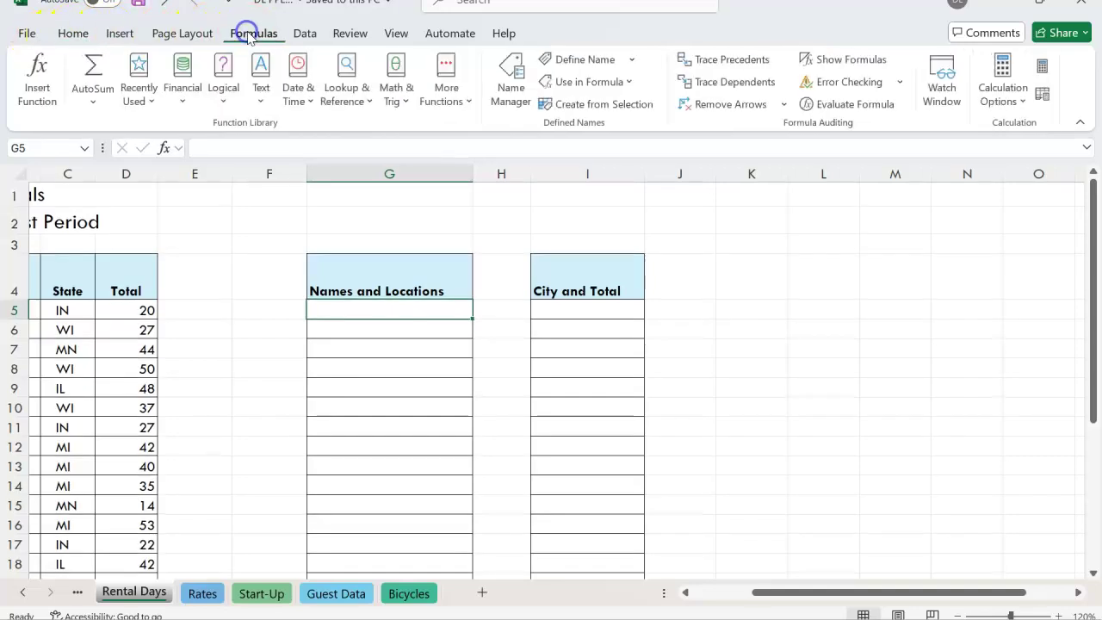
click(262, 104)
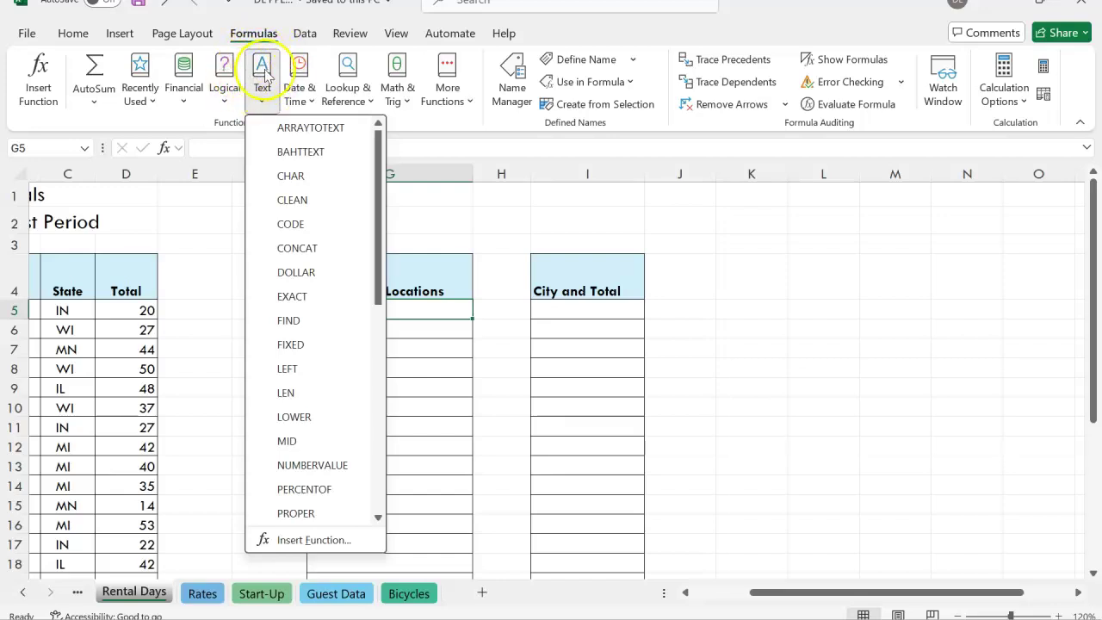
click(1044, 11)
click(1041, 7)
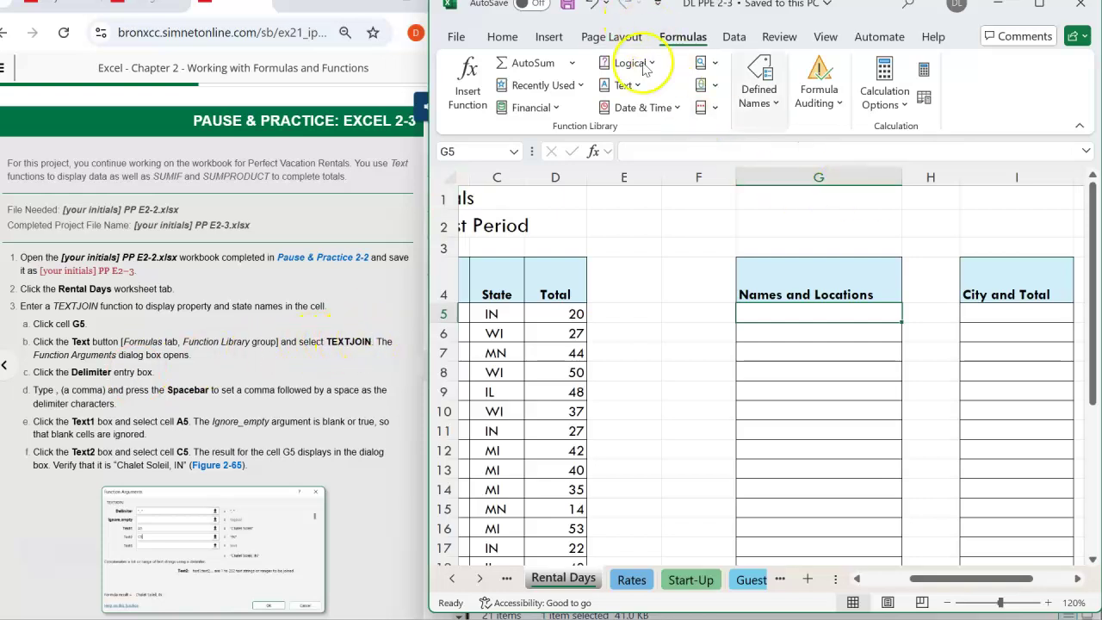
Insert the TEXTJOIN text function in cell G5 and move its arguments dialog clear of the instructions.
click(679, 40)
click(680, 40)
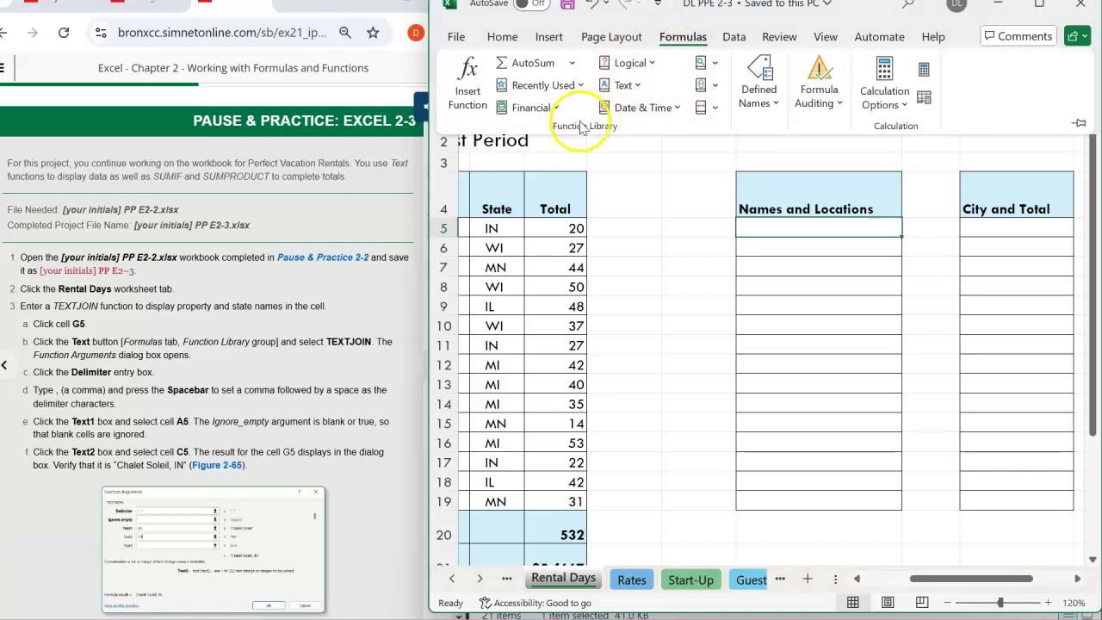
click(623, 84)
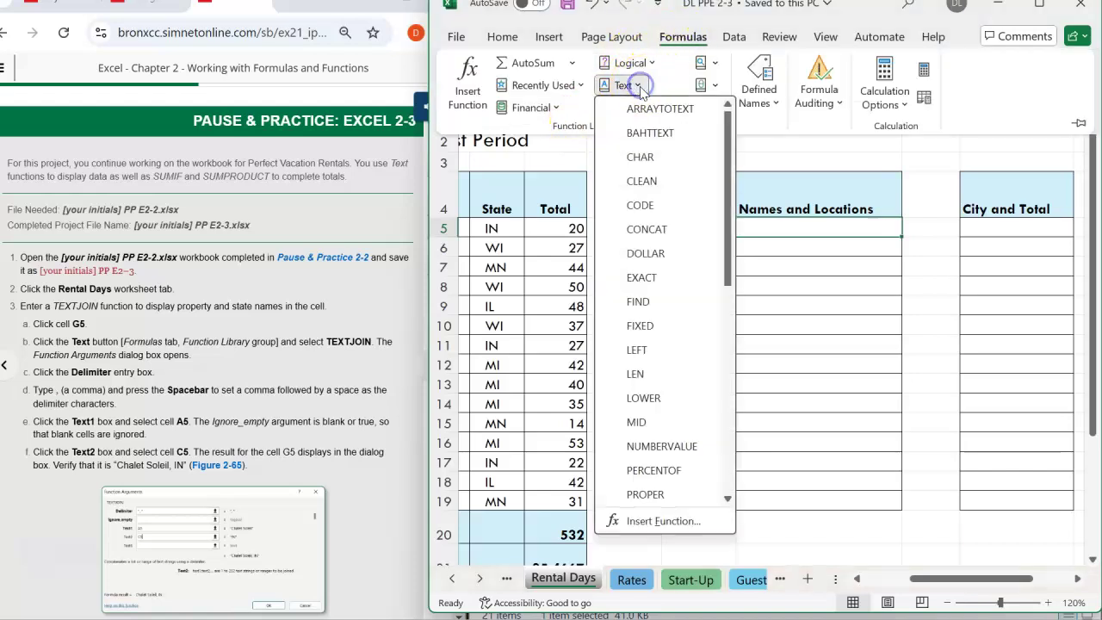
scroll(633, 250, down, 6)
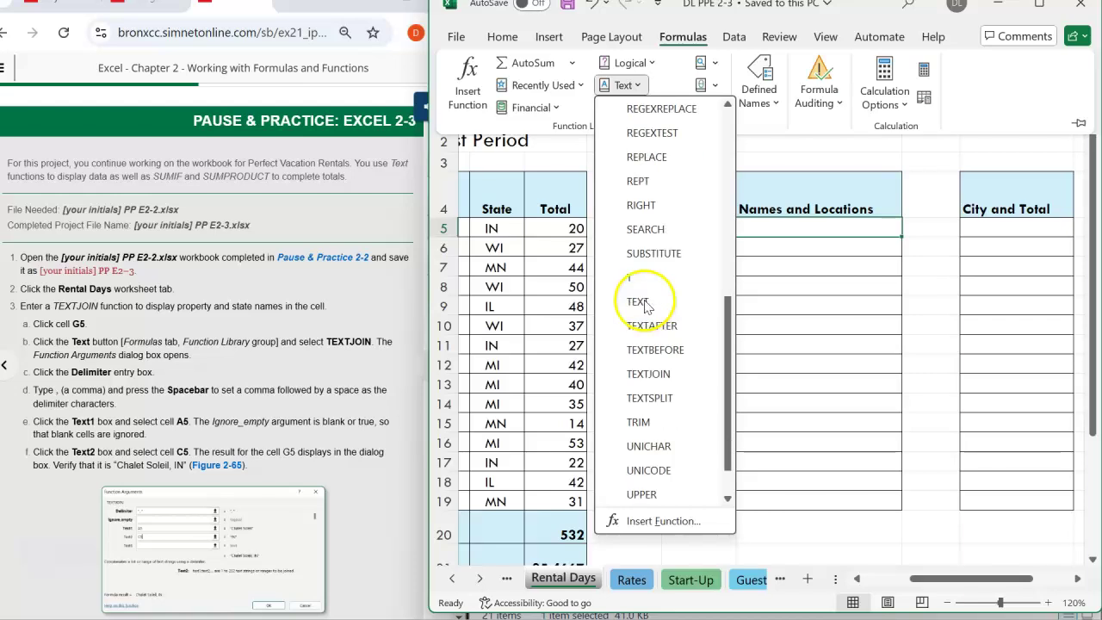
click(648, 374)
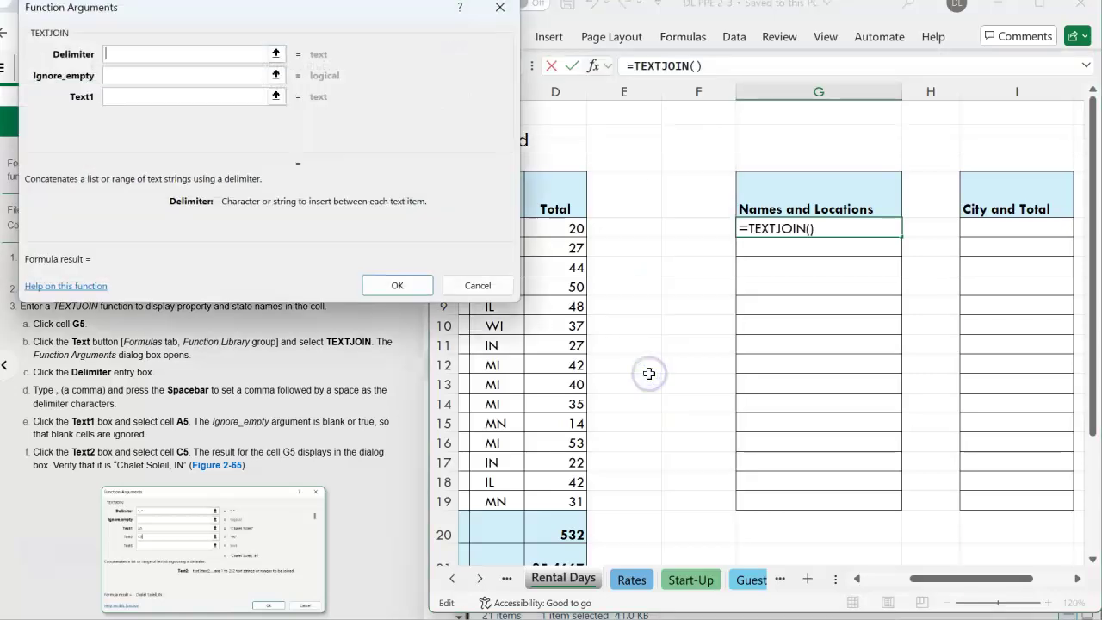
drag(274, 12, 847, 60)
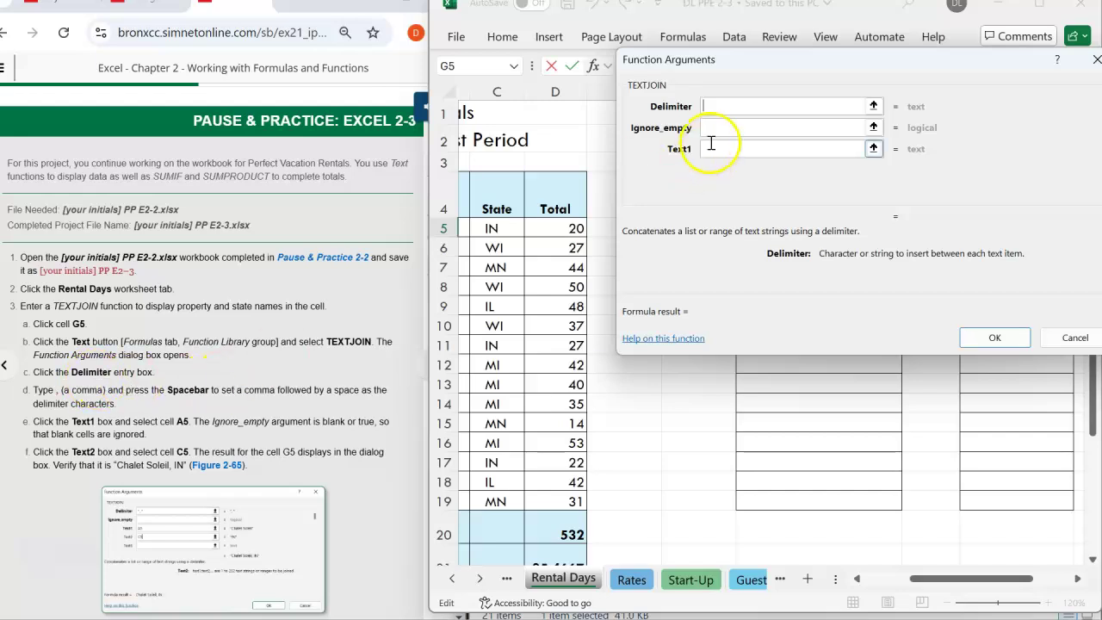
Set the TEXTJOIN delimiter to a comma followed by a space and use cell A5 as the Text1 argument.
click(725, 106)
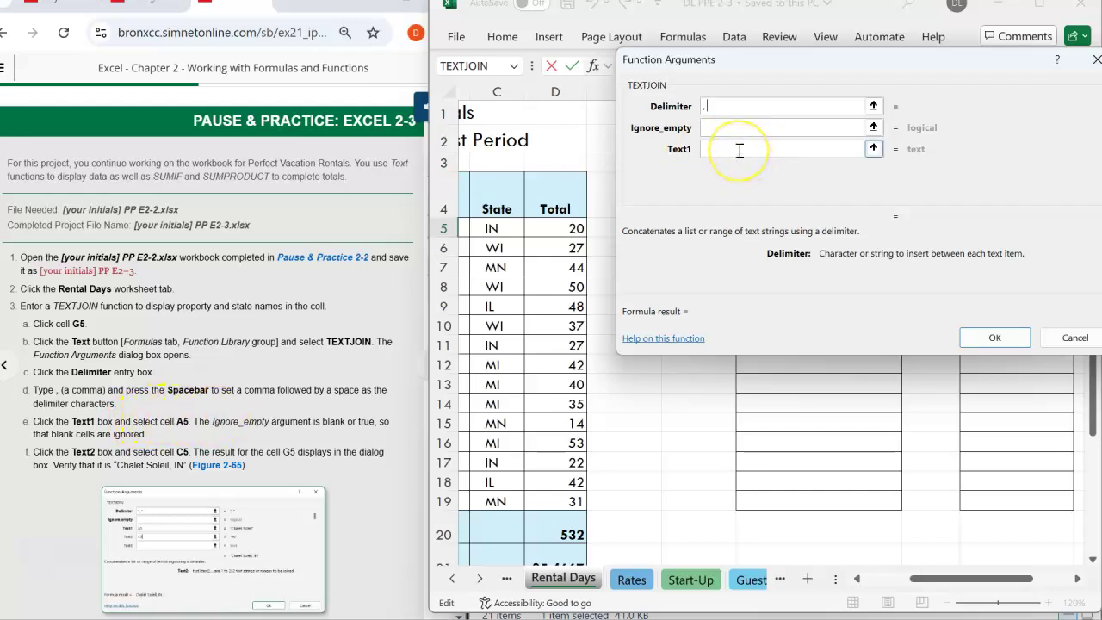
drag(995, 585, 934, 577)
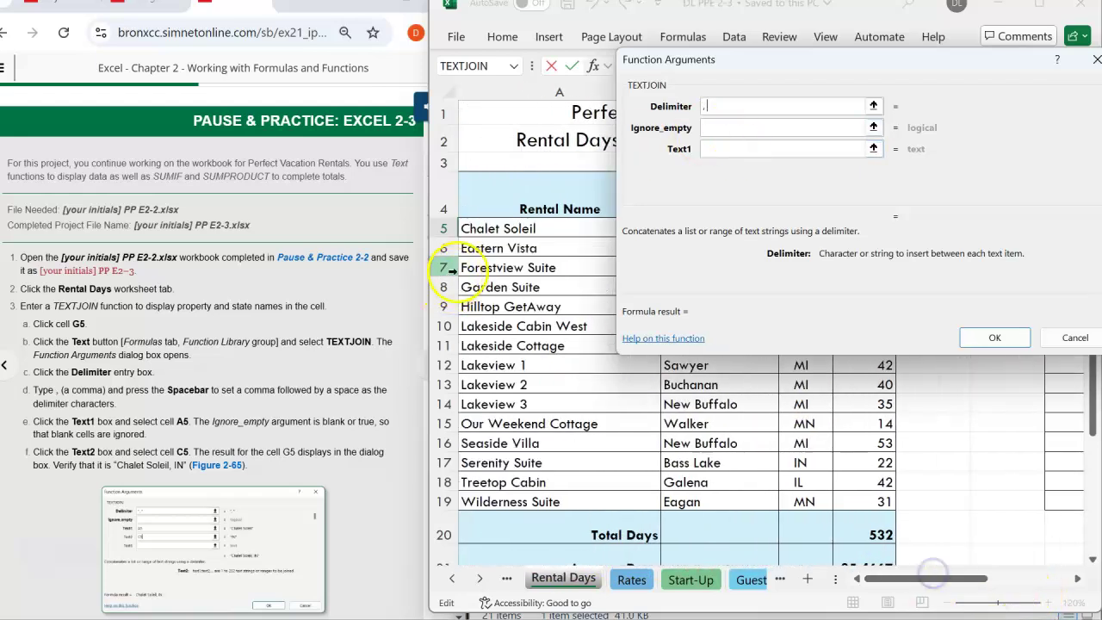
click(711, 150)
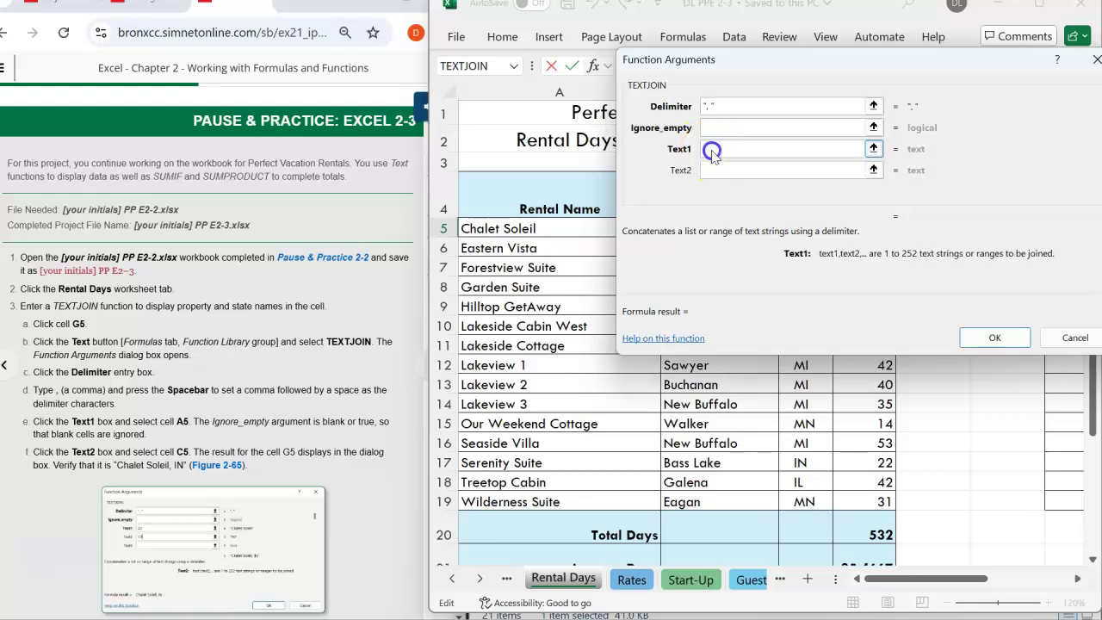
click(484, 225)
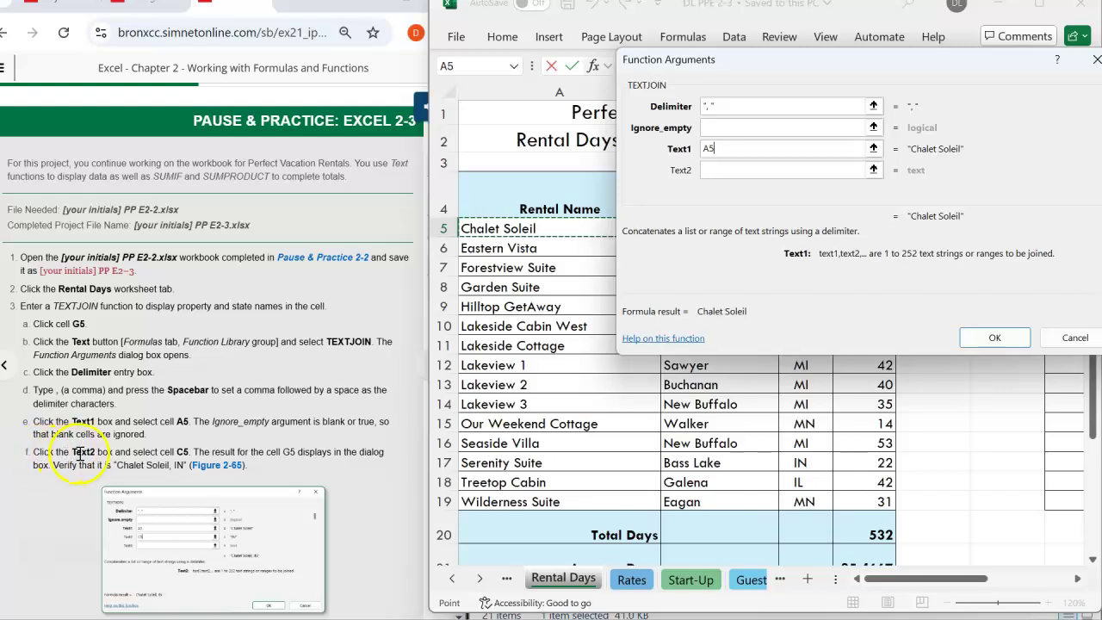
Move the arguments dialog clear of the State column and set the Text2 argument to C5.
click(714, 170)
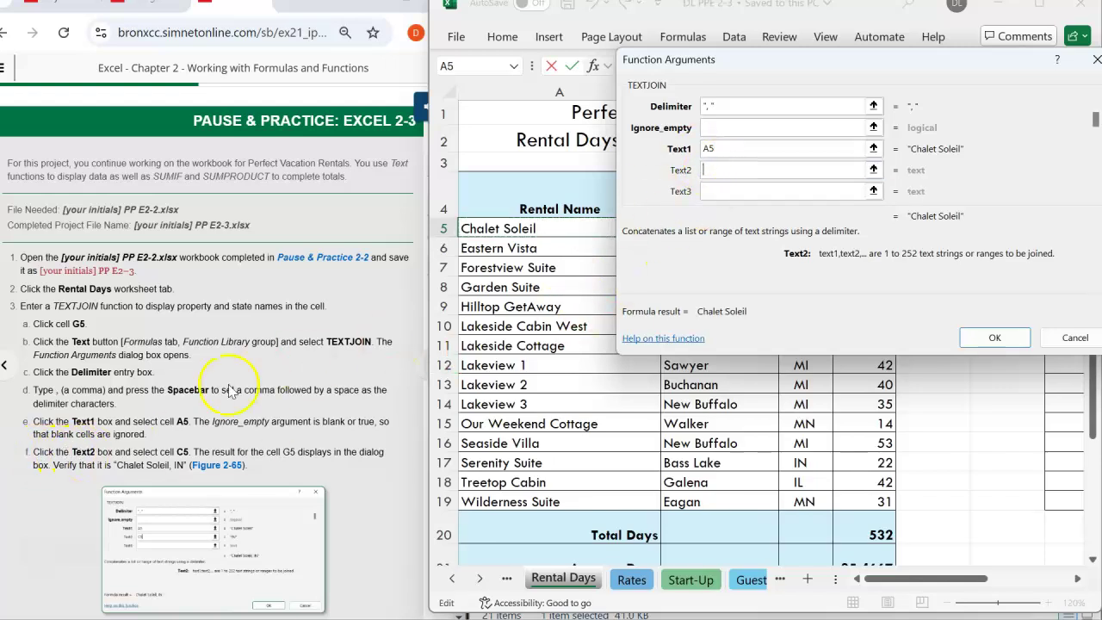
drag(787, 54, 217, 49)
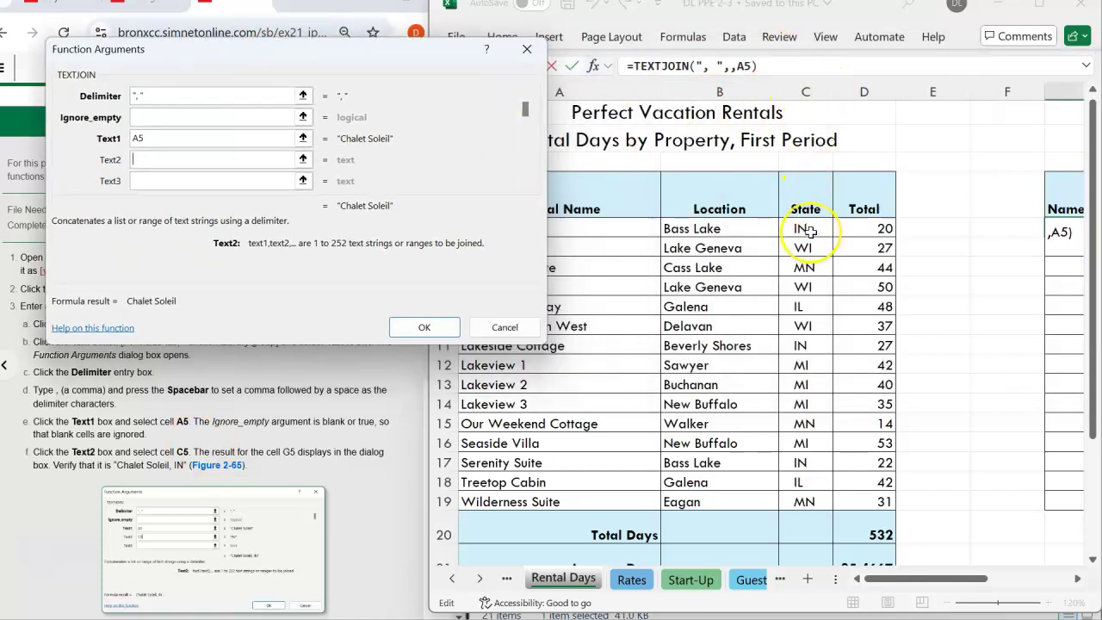
click(153, 161)
text(c)
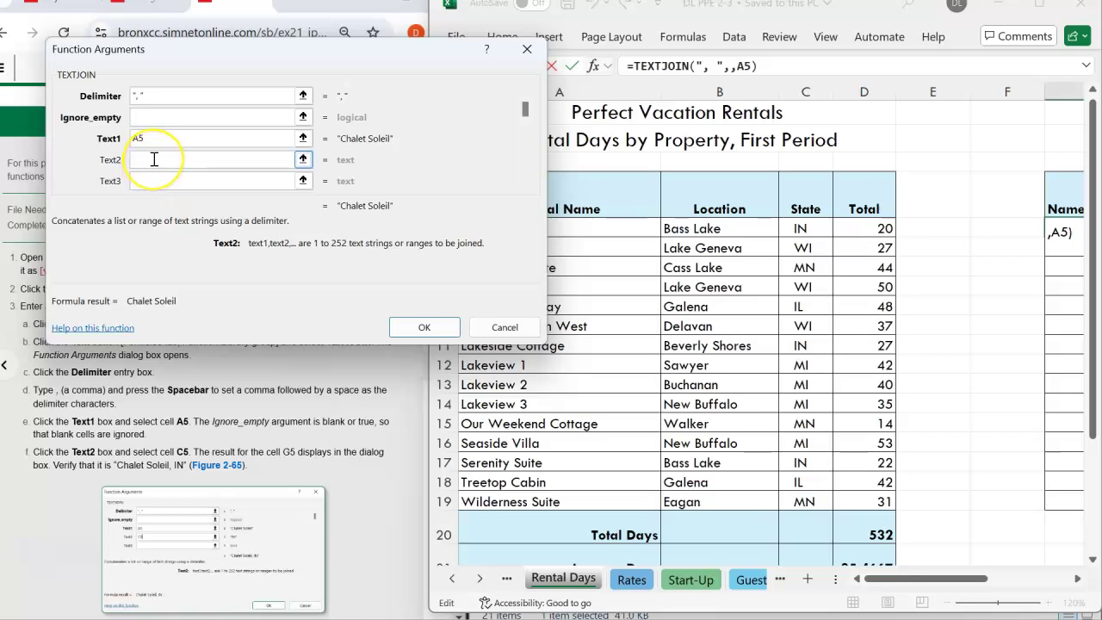
text(5)
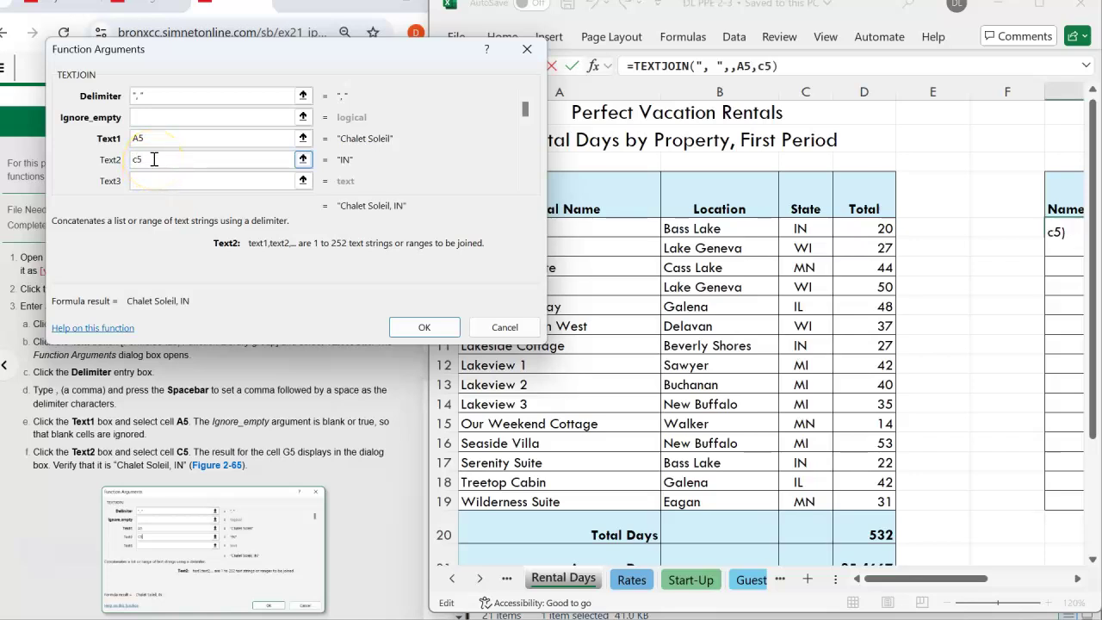
Check the TEXTJOIN arguments against the instructions and source cells, and confirm the function in cell G5.
drag(153, 49, 673, 43)
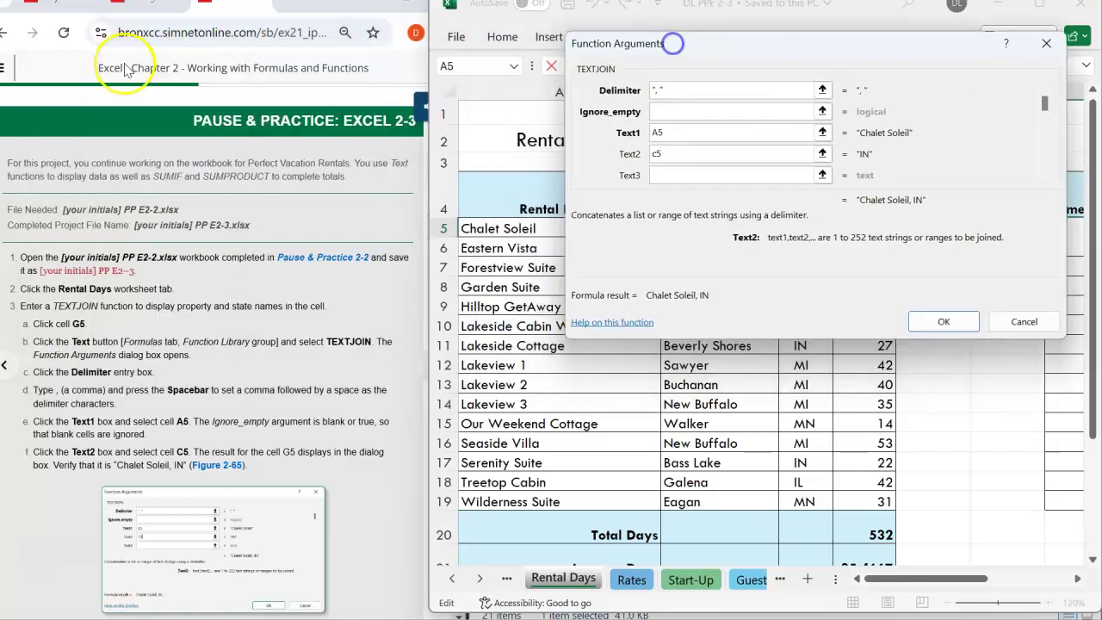
scroll(166, 437, down, 1)
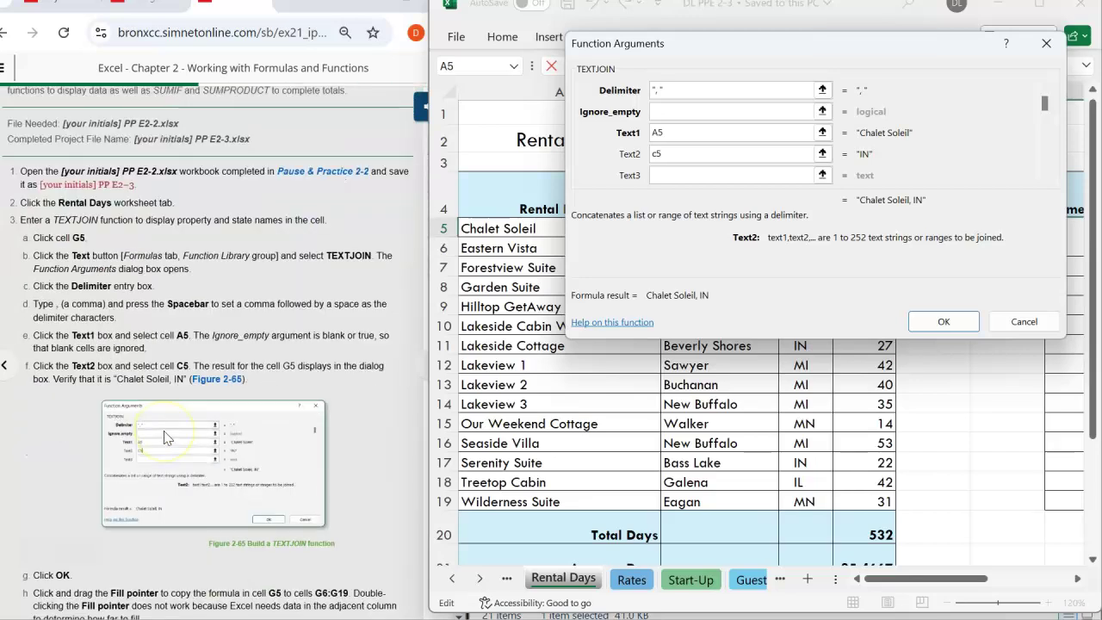
scroll(166, 437, down, 1)
click(199, 343)
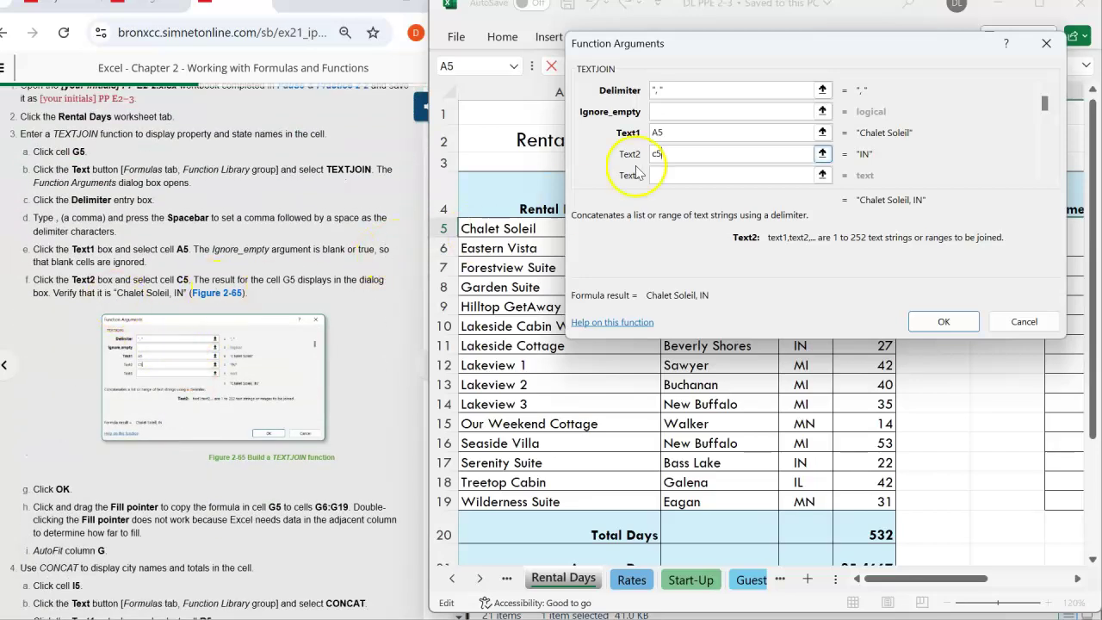
click(674, 130)
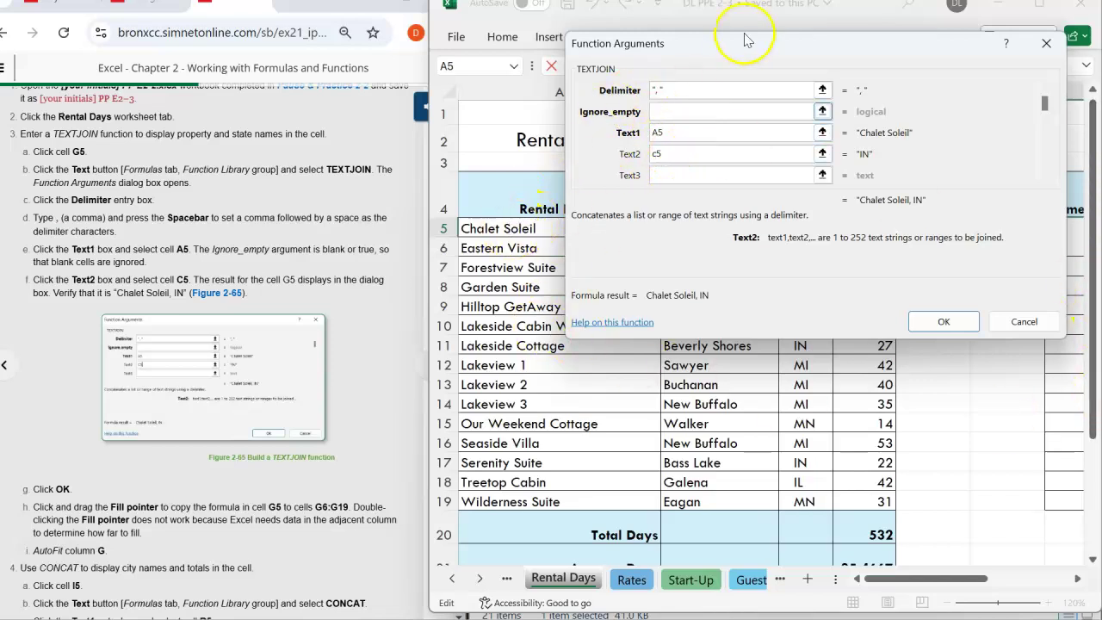
drag(745, 43, 128, 37)
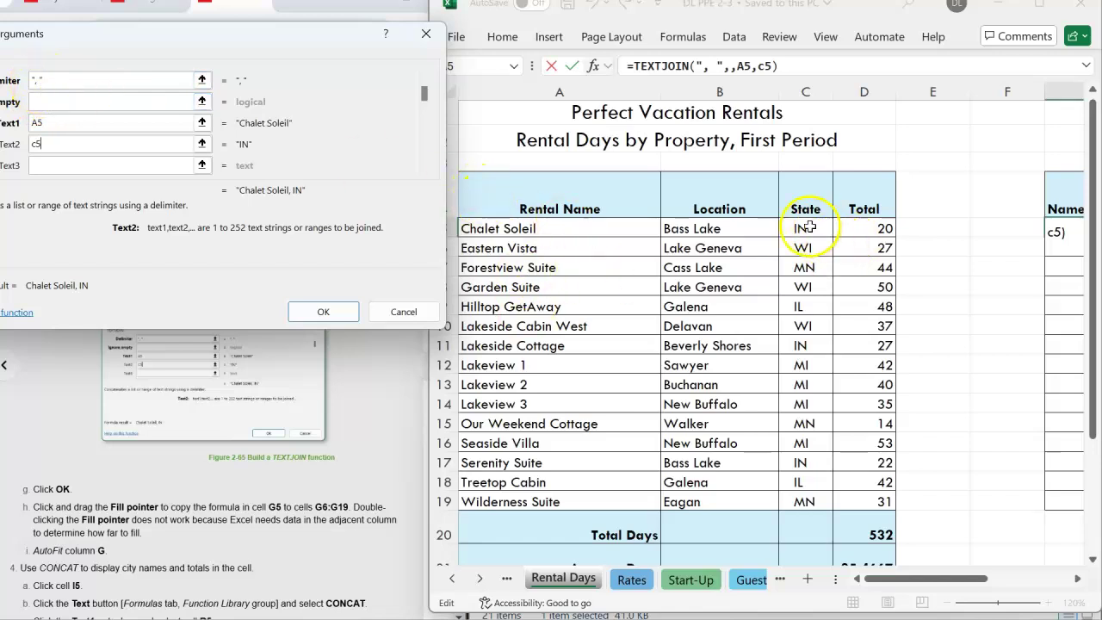
drag(108, 33, 112, 36)
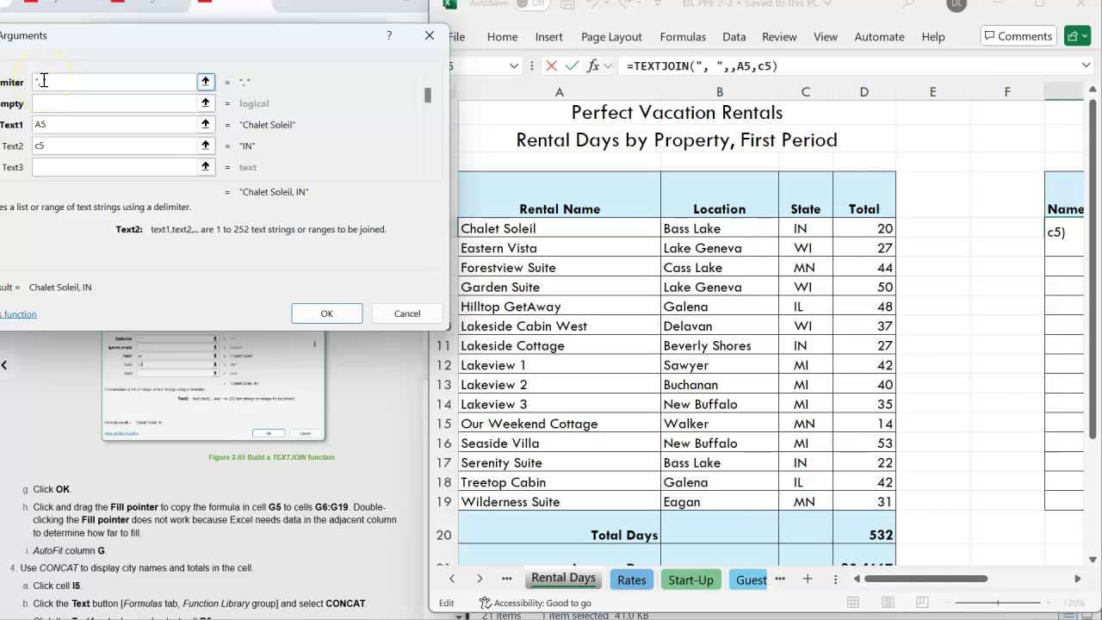
drag(327, 42, 640, 48)
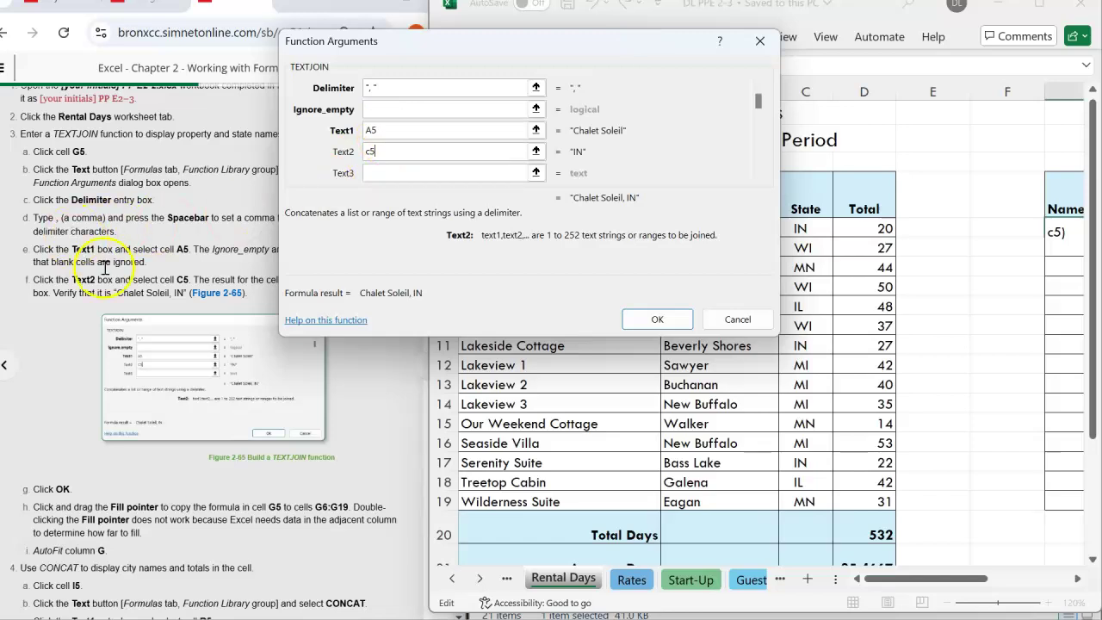
click(657, 319)
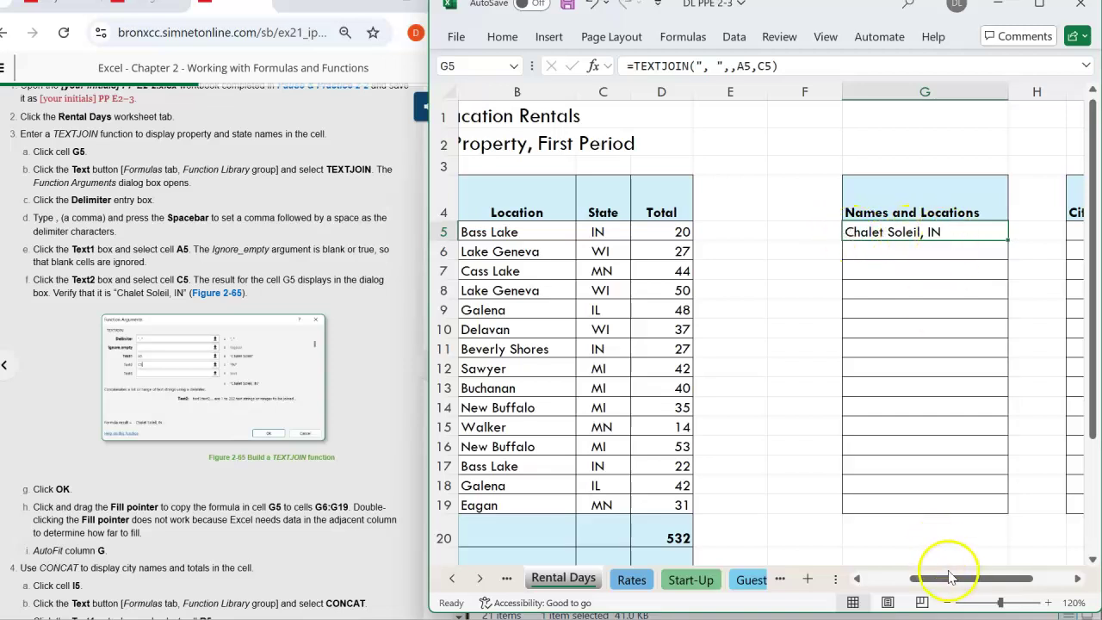
Copy the TEXTJOIN formula from cell G5 to cells G6:G19 in a maximized workbook window.
drag(954, 584, 909, 584)
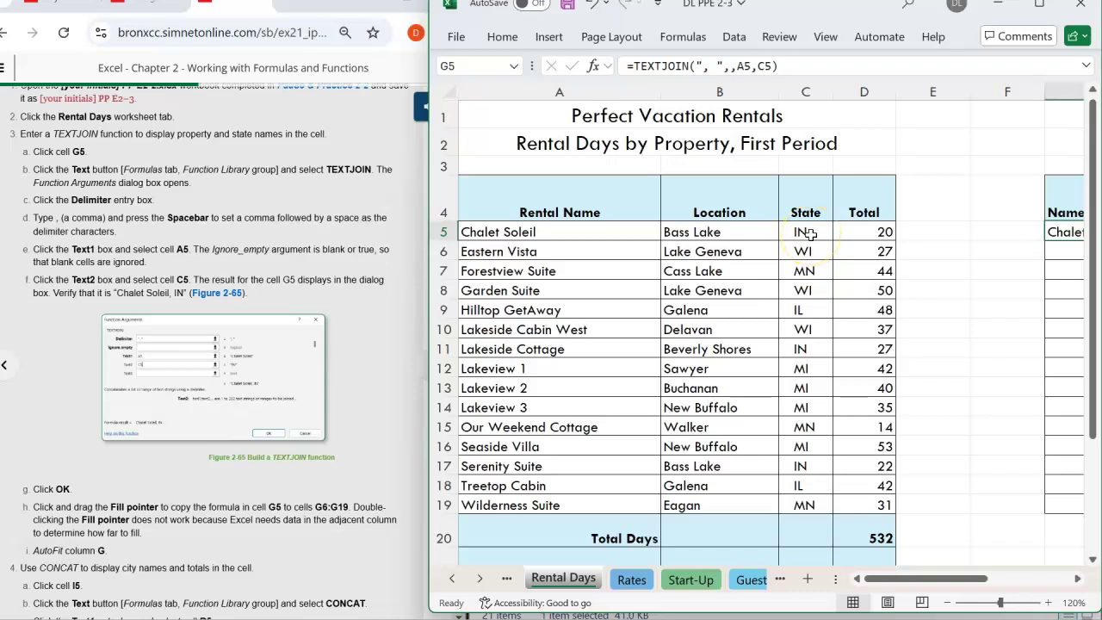
scroll(122, 422, down, 3)
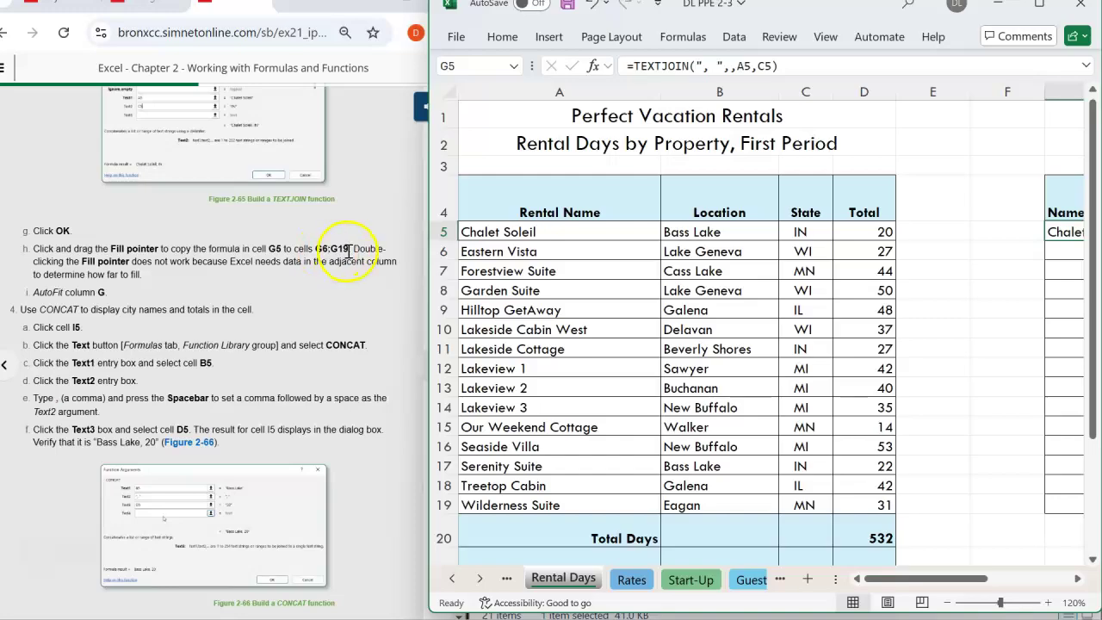
click(1039, 5)
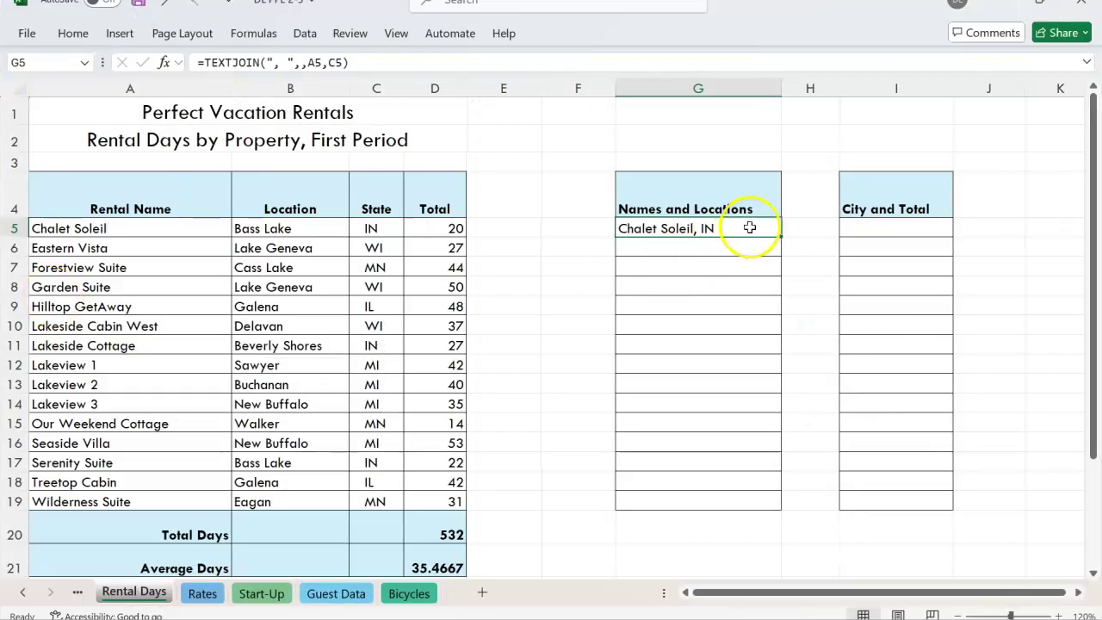
mouse_move(781, 236)
mouse_down()
mouse_move(782, 517)
mouse_move(779, 243)
mouse_up()
key(ctrl+c)
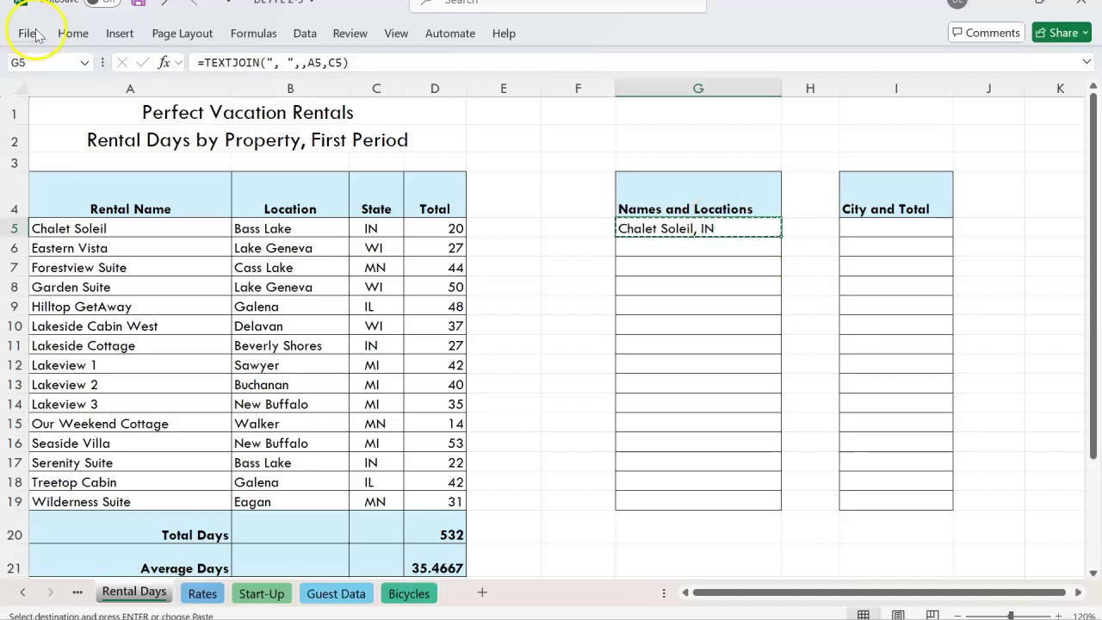
click(73, 34)
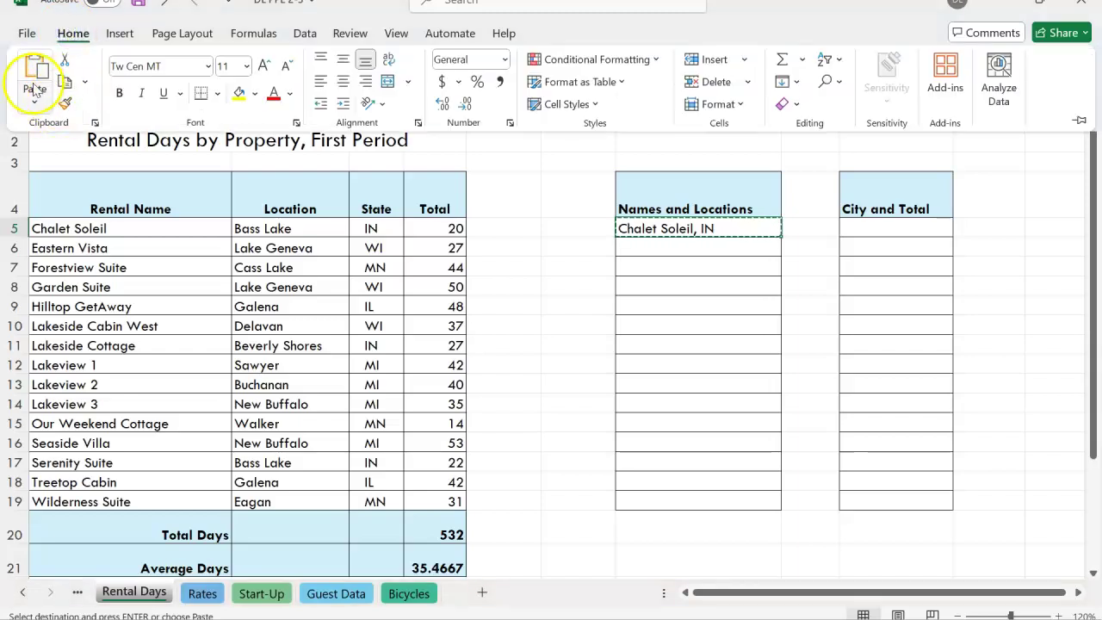
drag(675, 250, 678, 497)
key(ctrl+v)
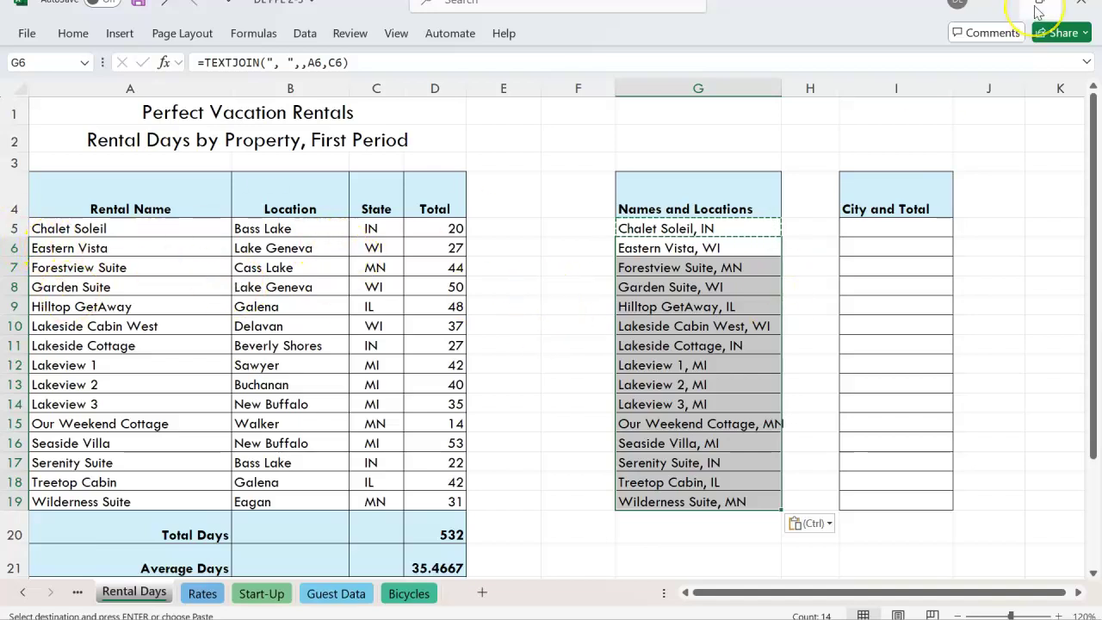
Consult the project instructions and AutoFit the width of column G to the entries in G5:G19.
mouse_move(1039, 12)
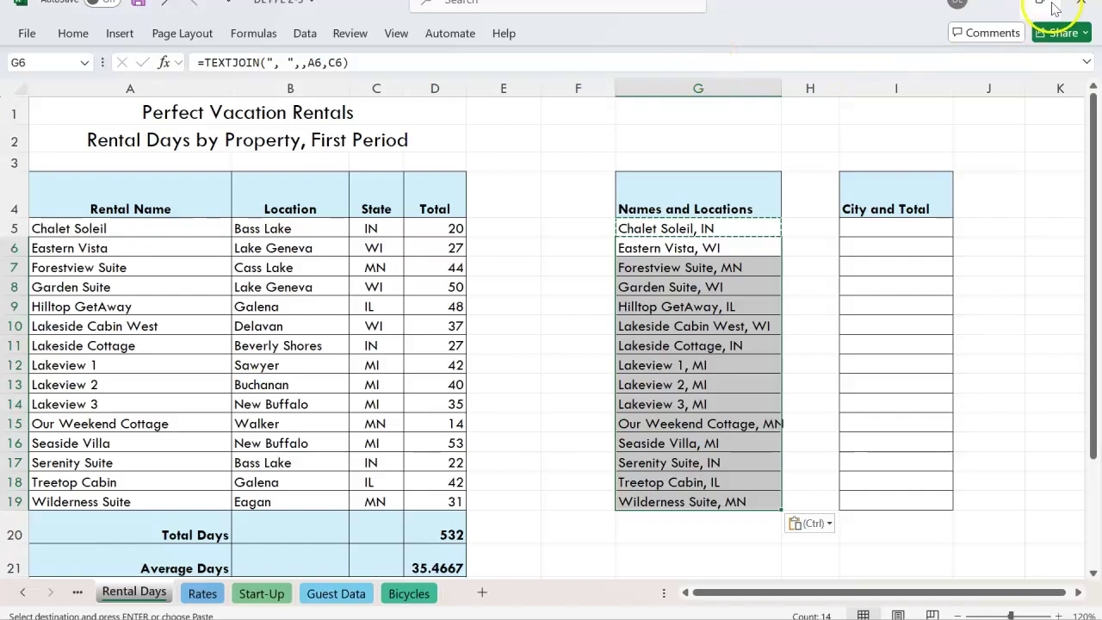
click(1047, 7)
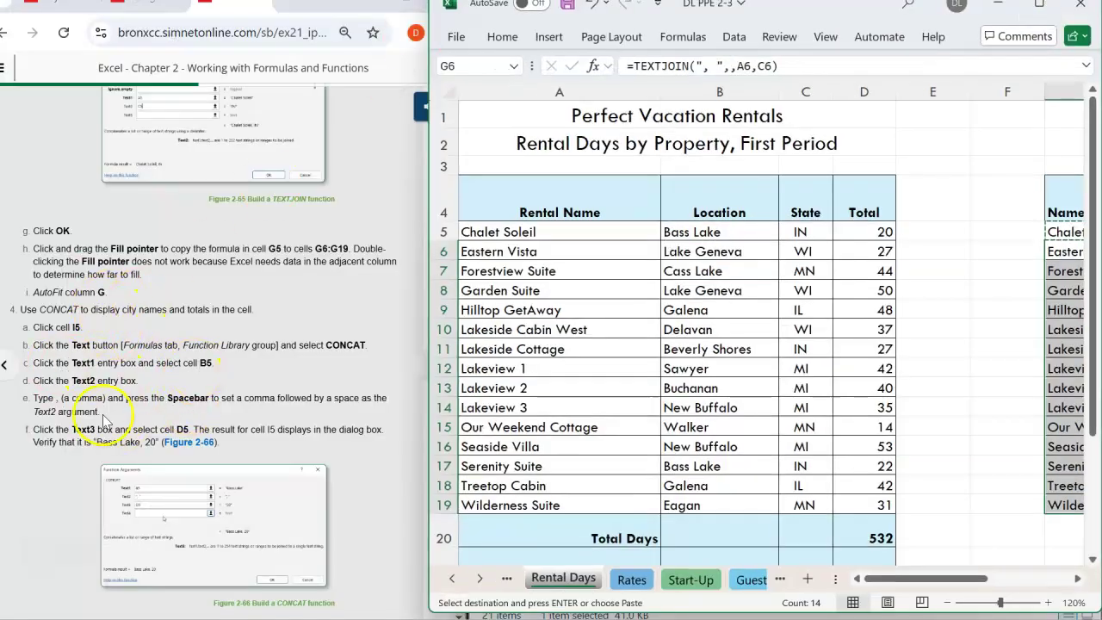
click(1039, 9)
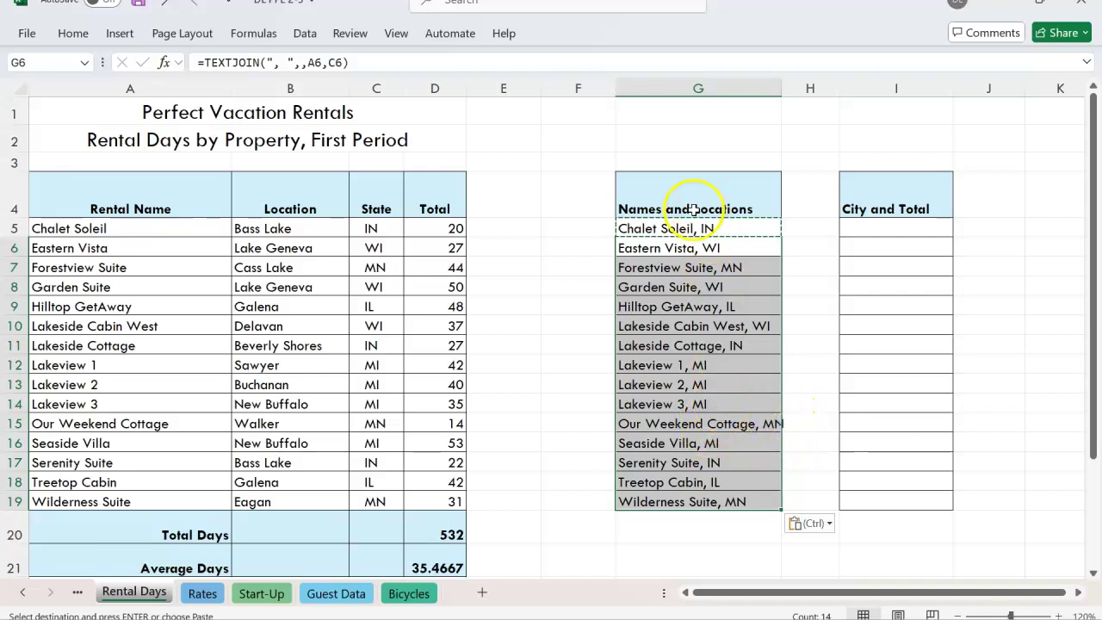
click(702, 234)
drag(702, 234, 704, 503)
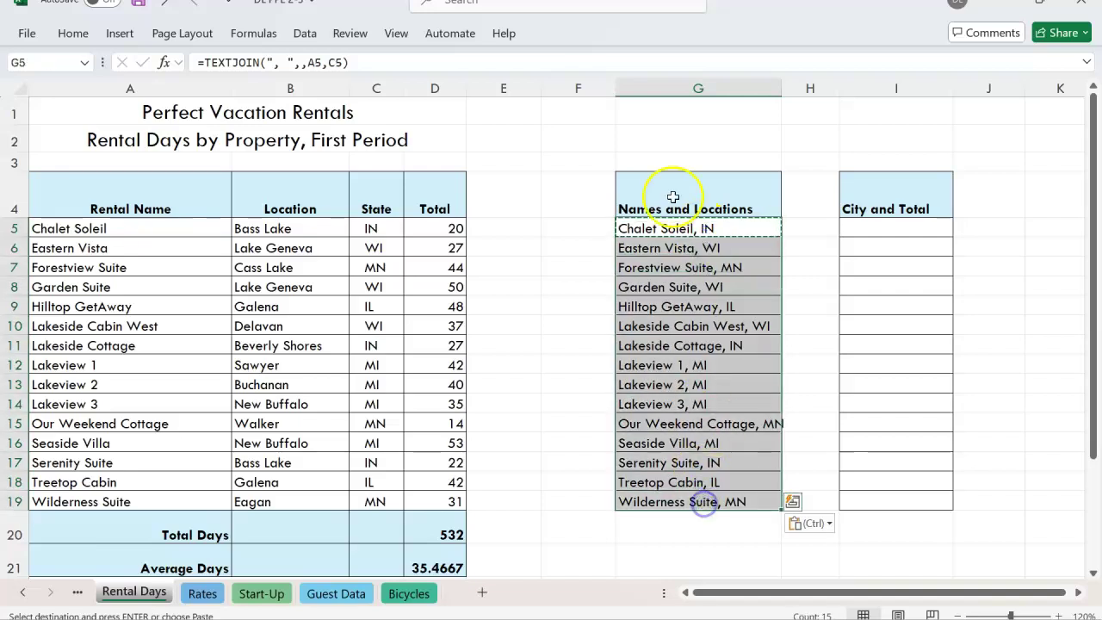
click(62, 36)
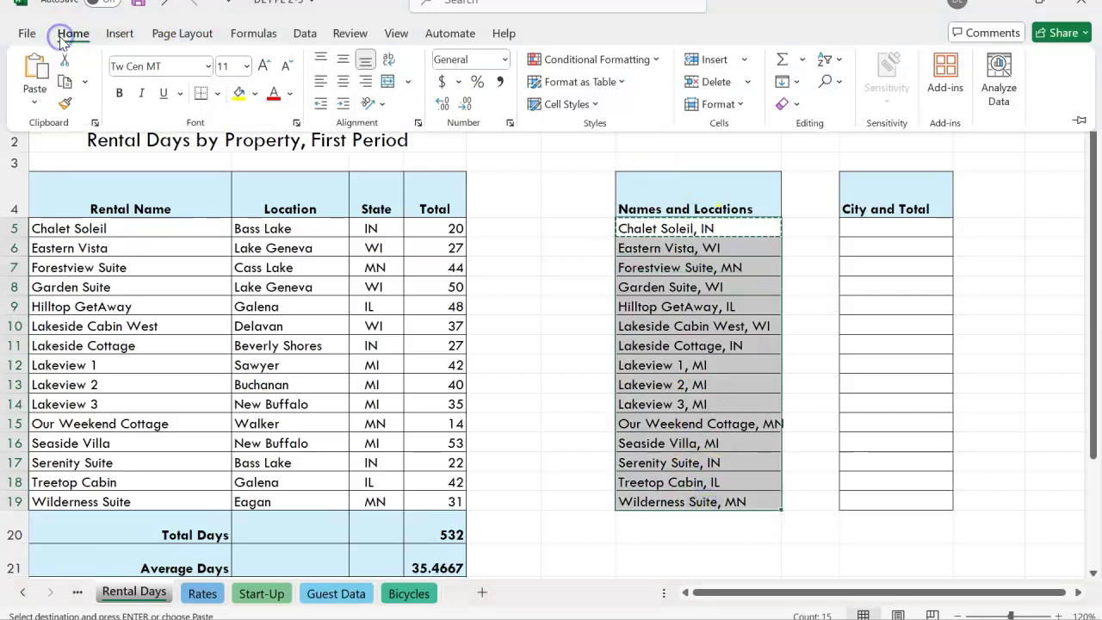
click(724, 104)
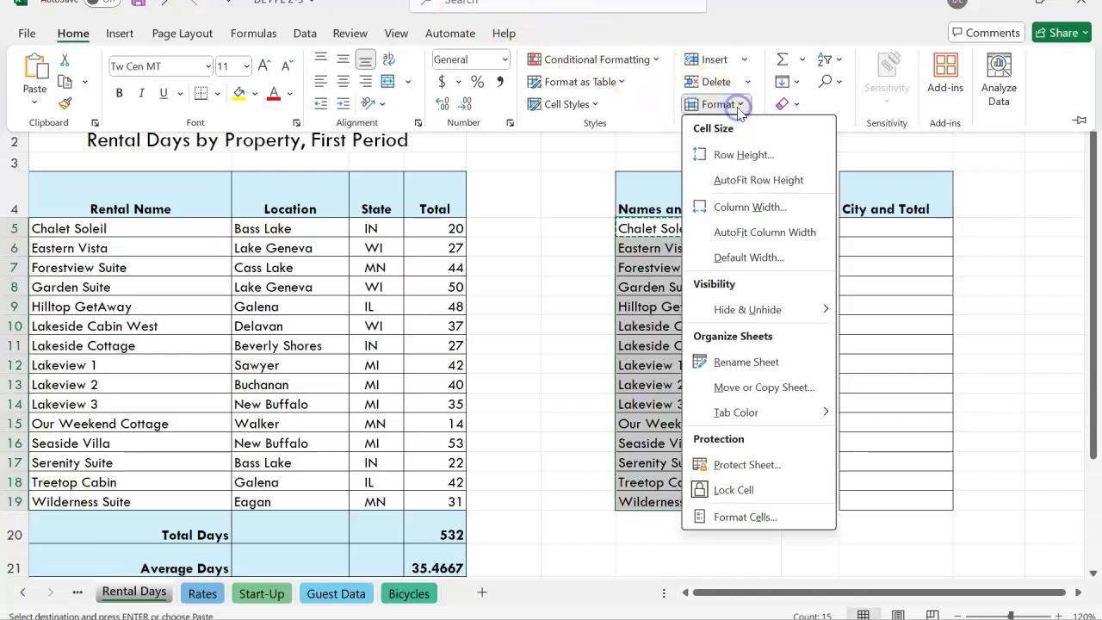
click(786, 234)
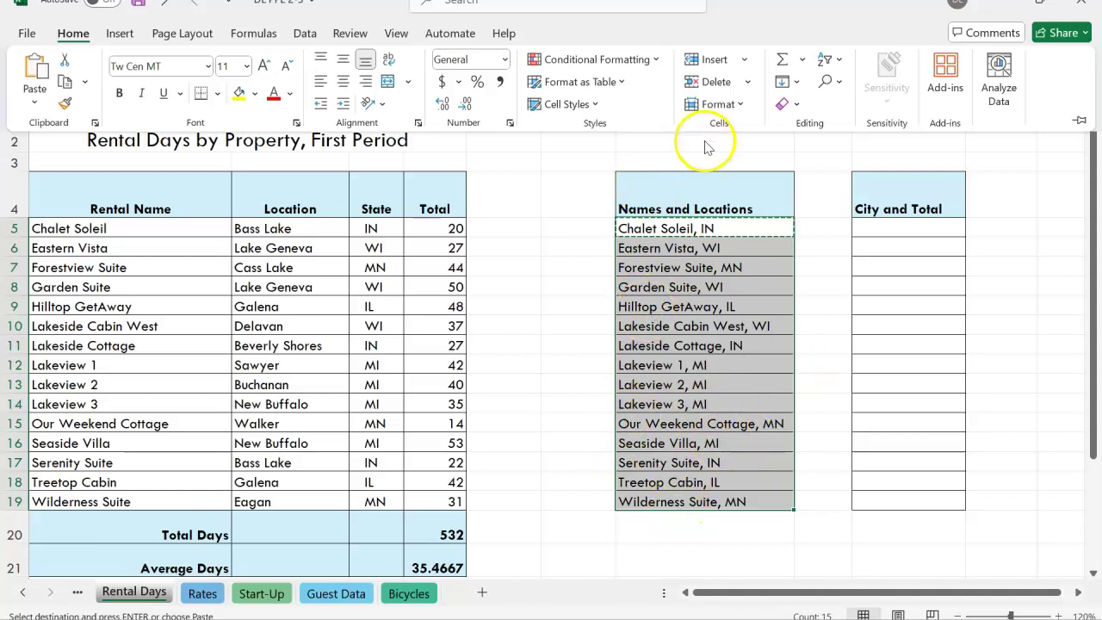
Consult the project instructions beside the workbook and start a CONCAT function in cell I5 of the Rental Days sheet.
click(1040, 9)
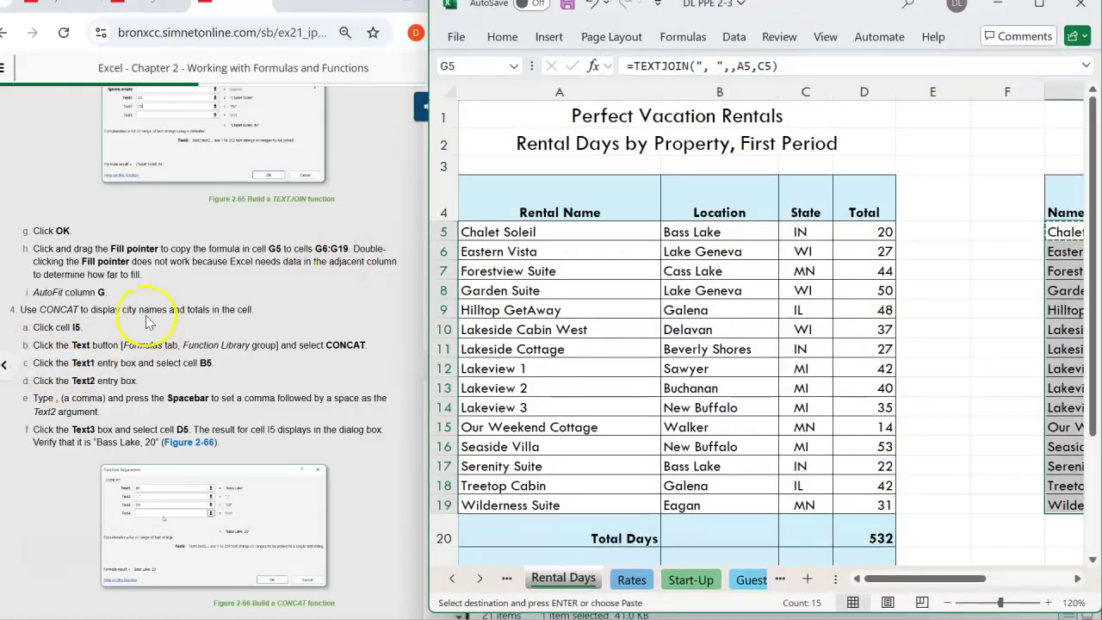
scroll(174, 305, down, 2)
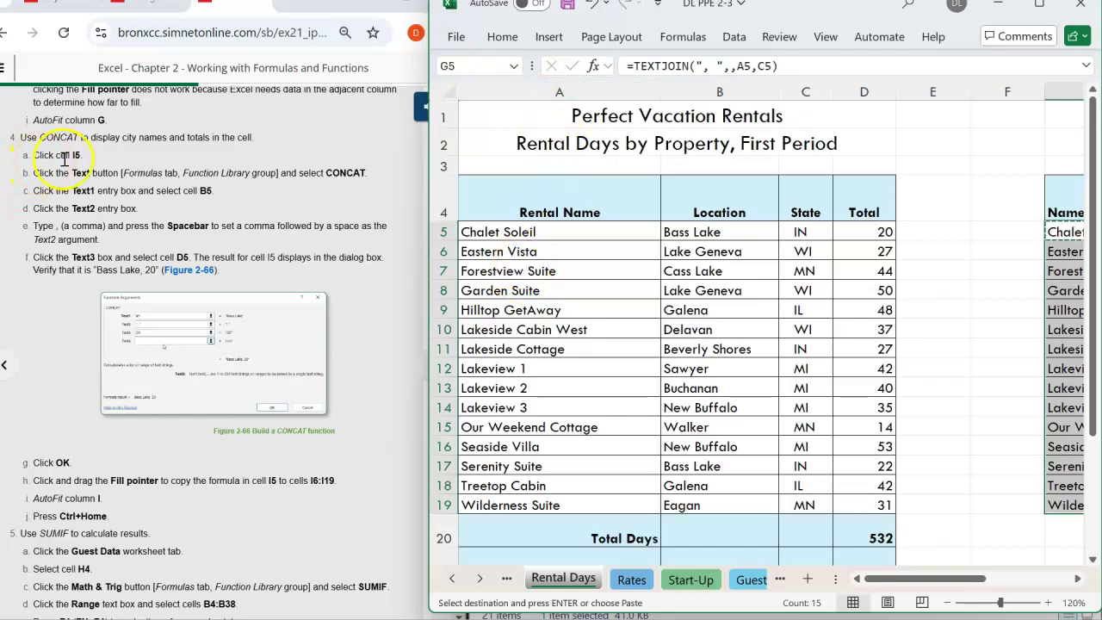
click(460, 65)
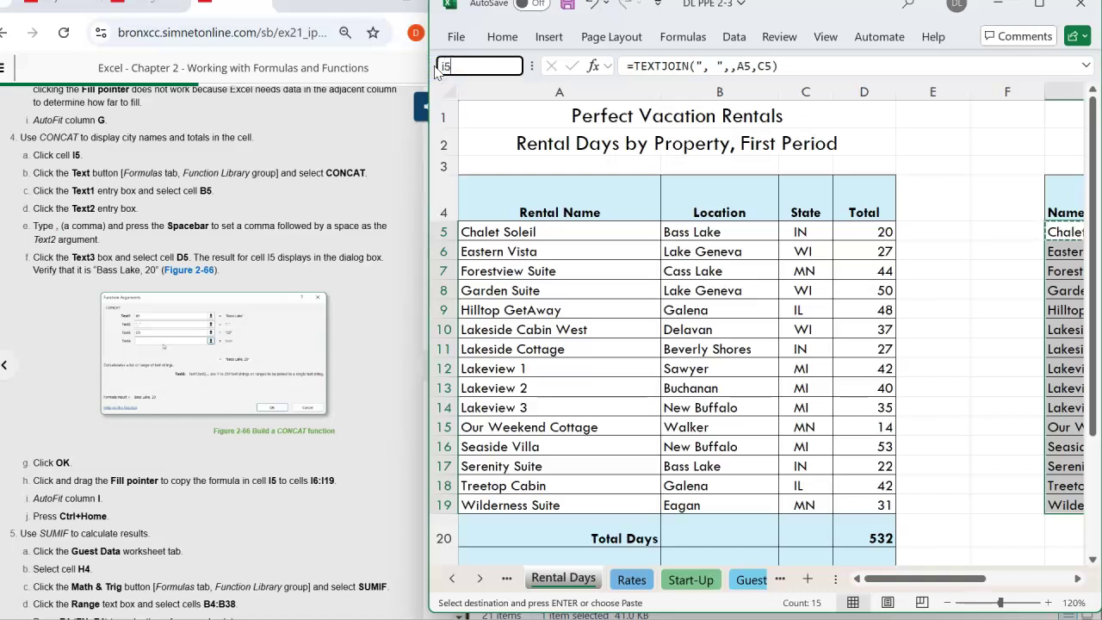
key(Return)
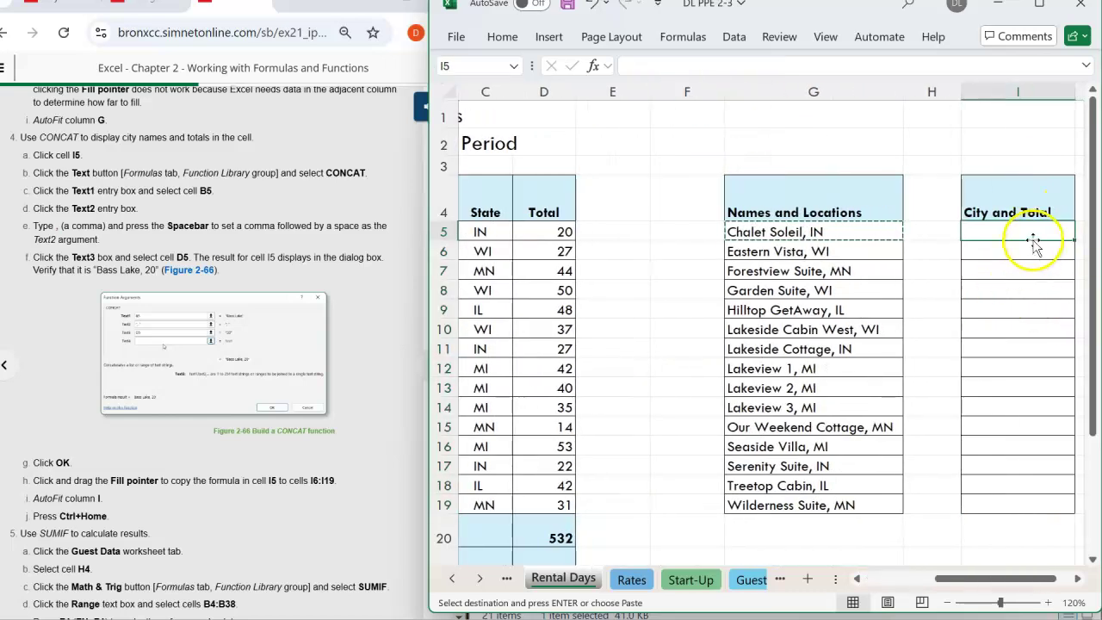
click(684, 38)
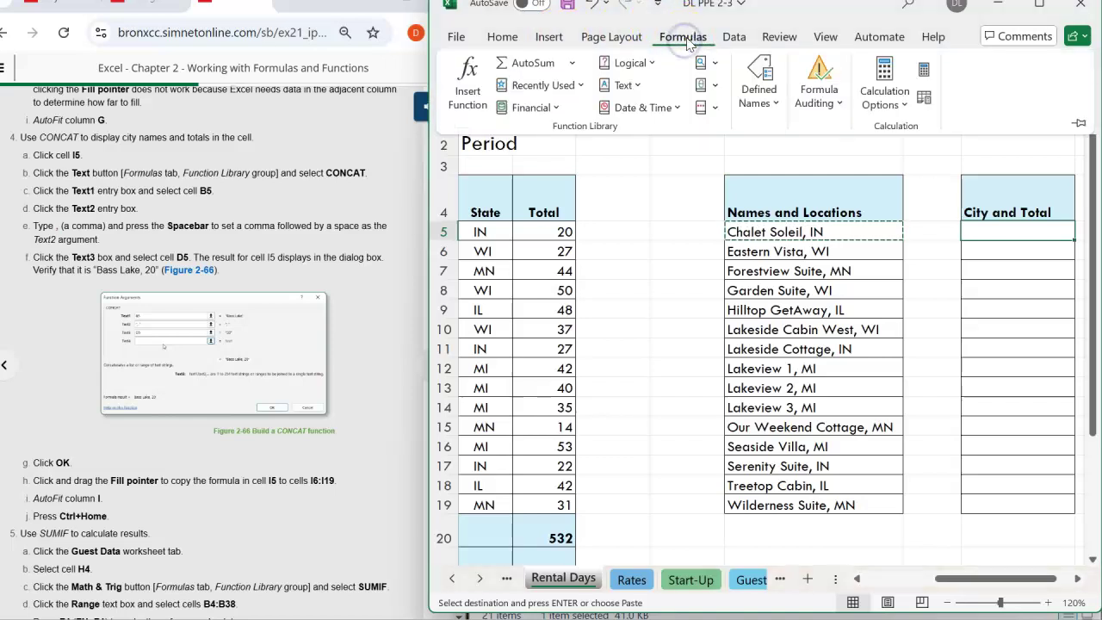
click(638, 88)
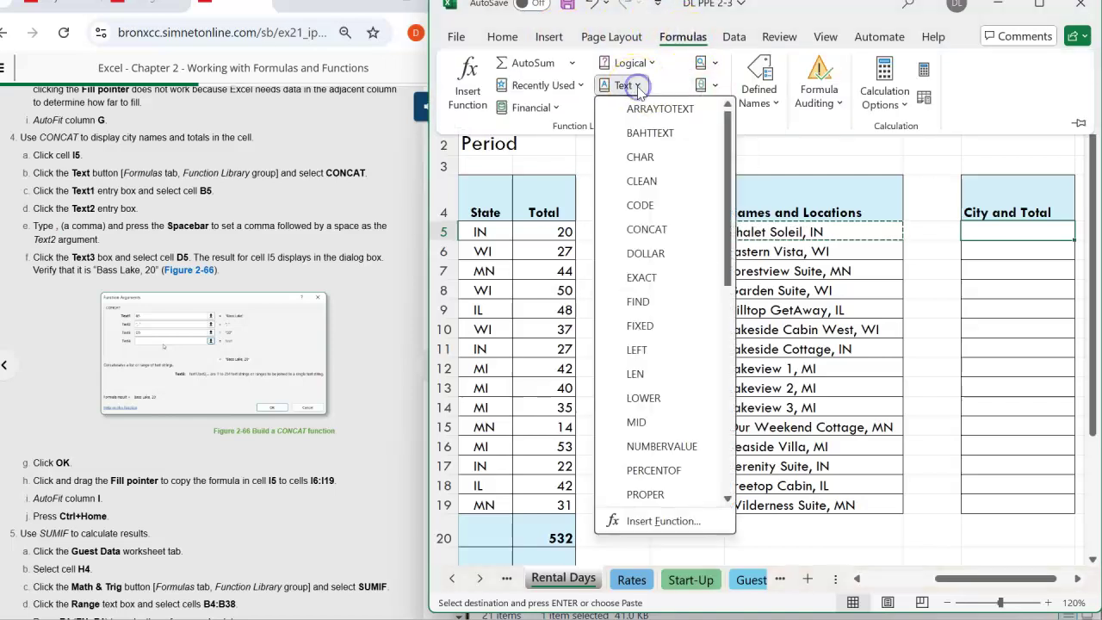
click(645, 233)
drag(413, 44, 553, 57)
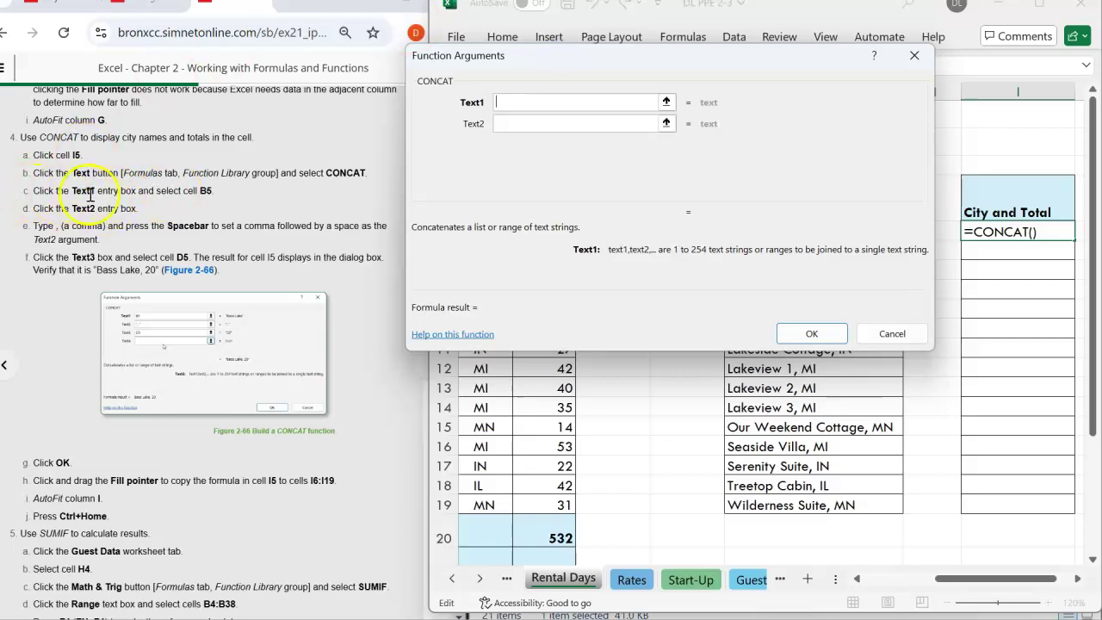
Set the CONCAT Text1 argument to B5 and shift the arguments dialog clear of the instructions.
click(514, 103)
text(b)
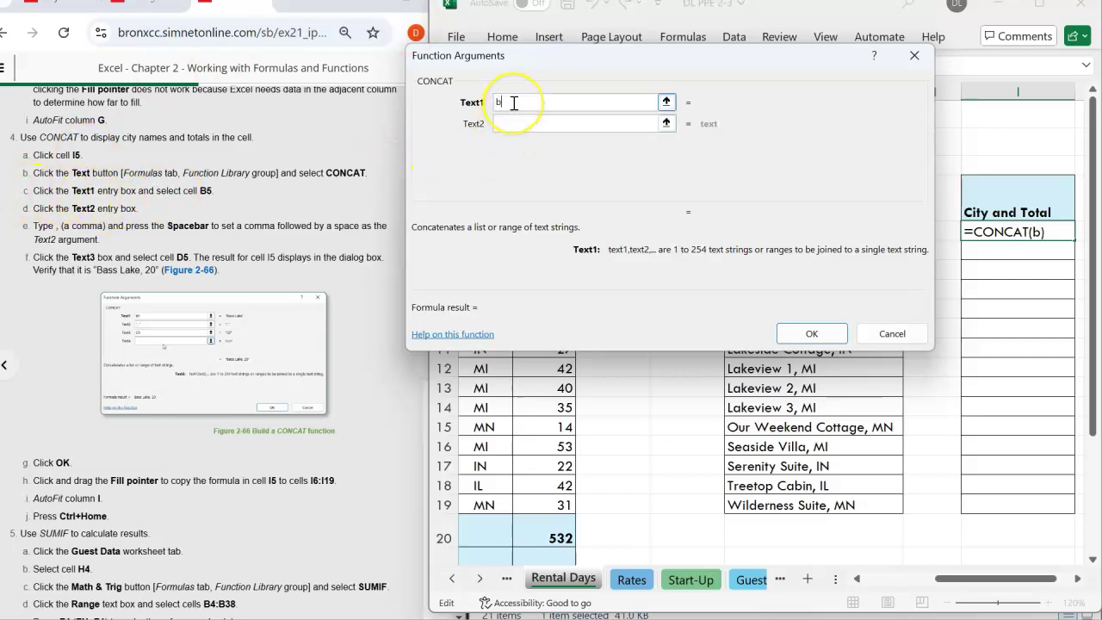
text(5)
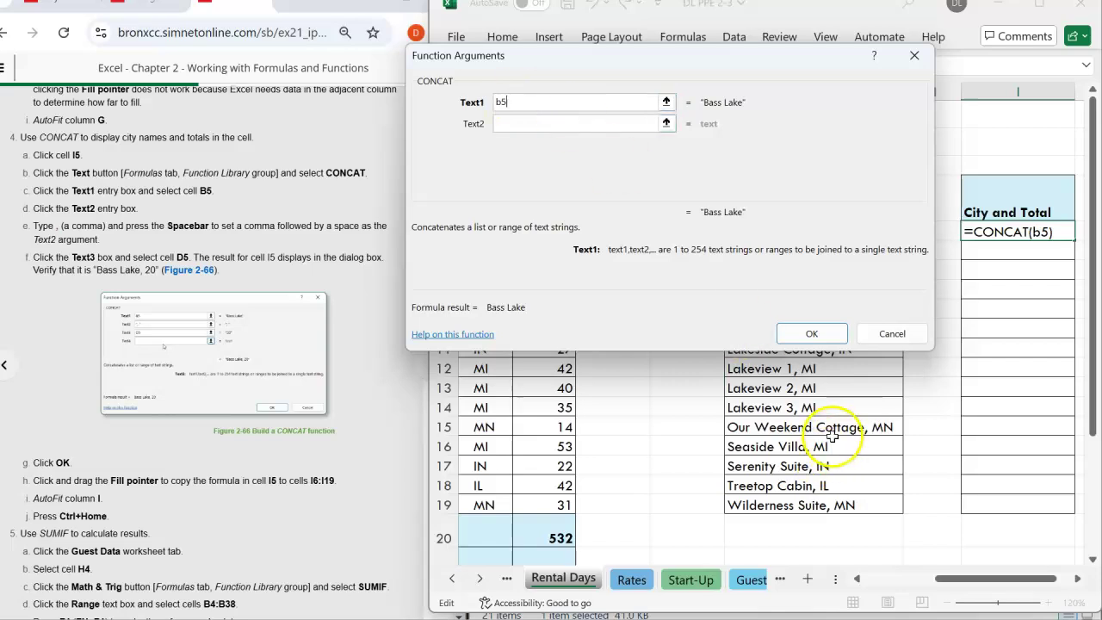
drag(759, 62, 807, 77)
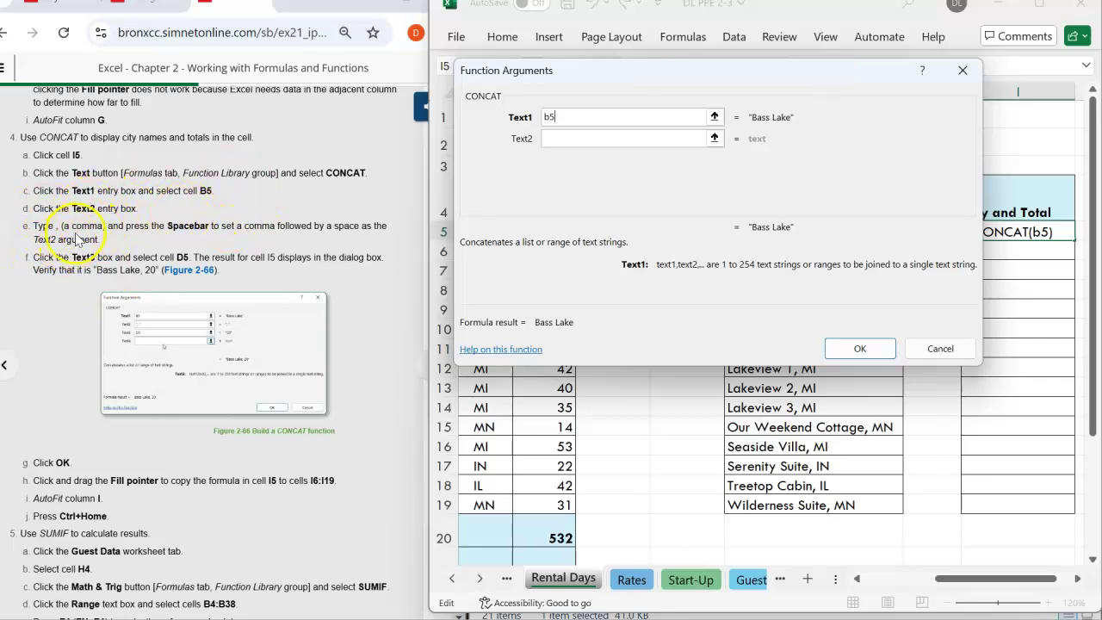
Set the Text2 argument to a comma followed by a space and Text3 to D5, and confirm the CONCAT function.
click(560, 141)
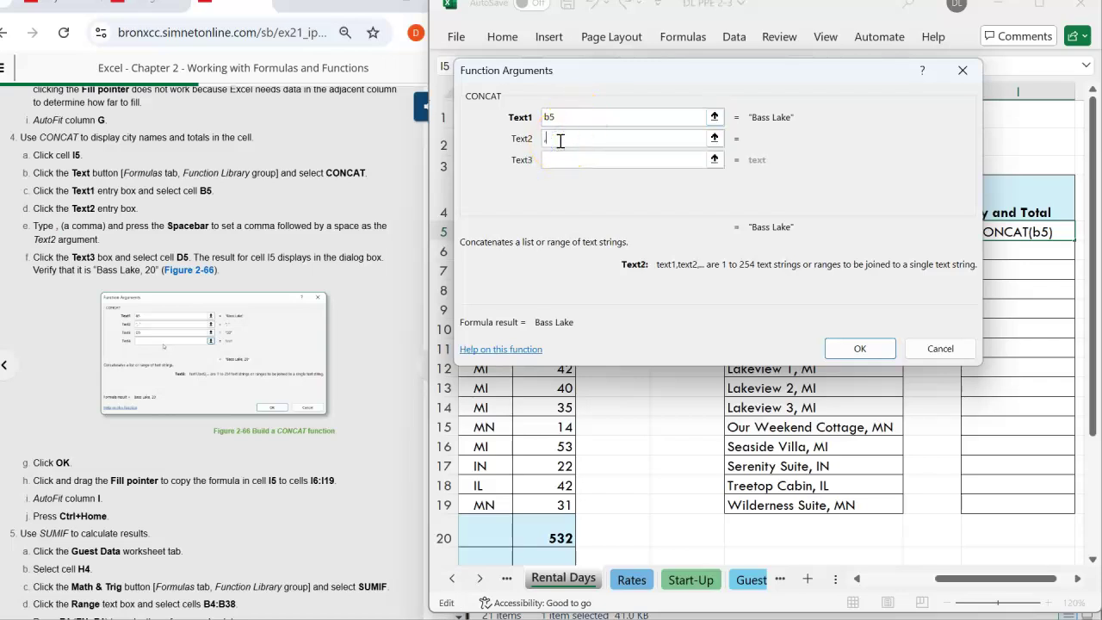
text(,)
click(565, 159)
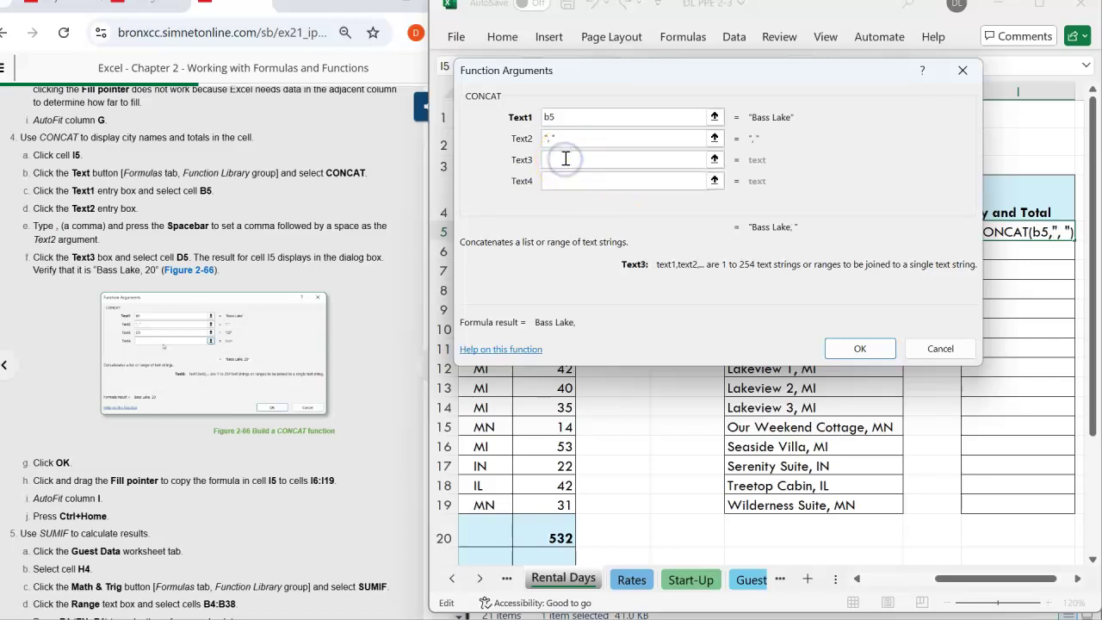
text(f)
key(BackSpace)
text(d5)
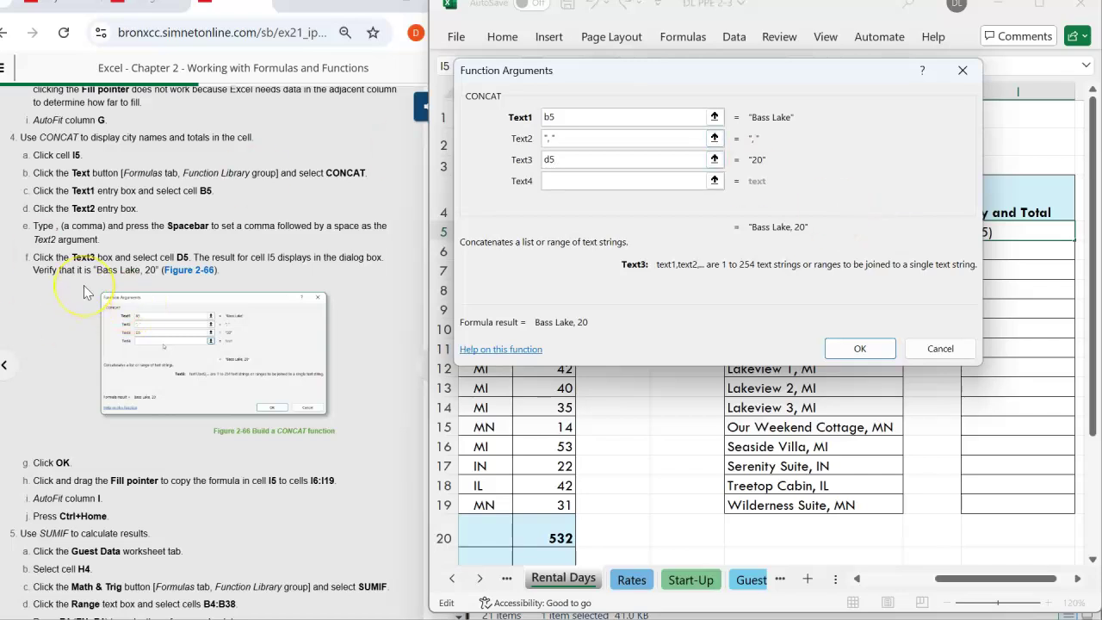
scroll(83, 285, down, 1)
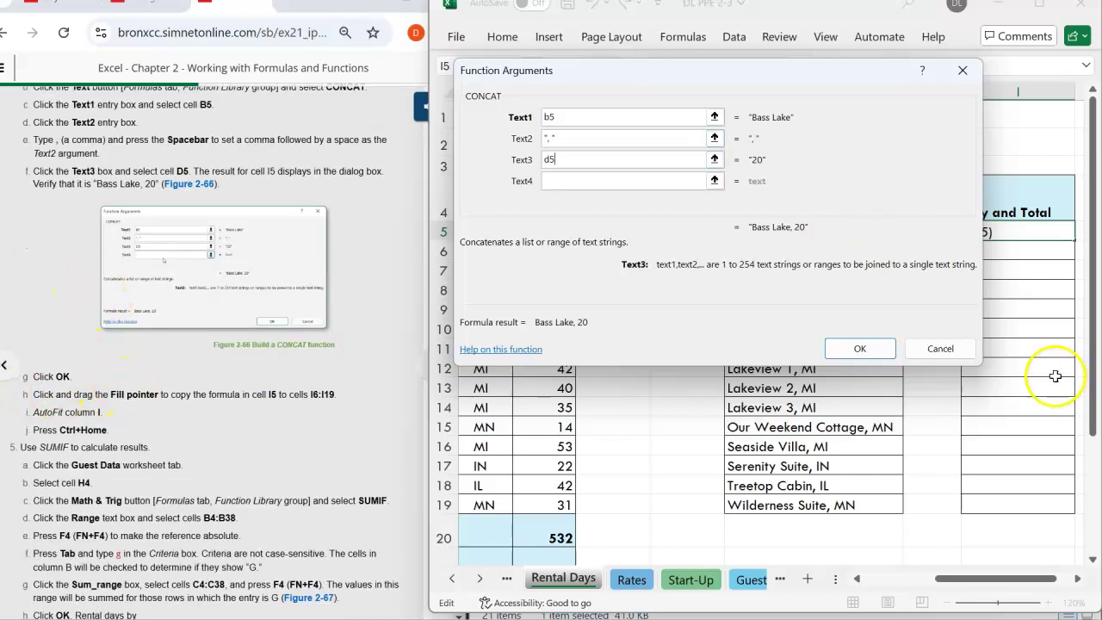
click(859, 348)
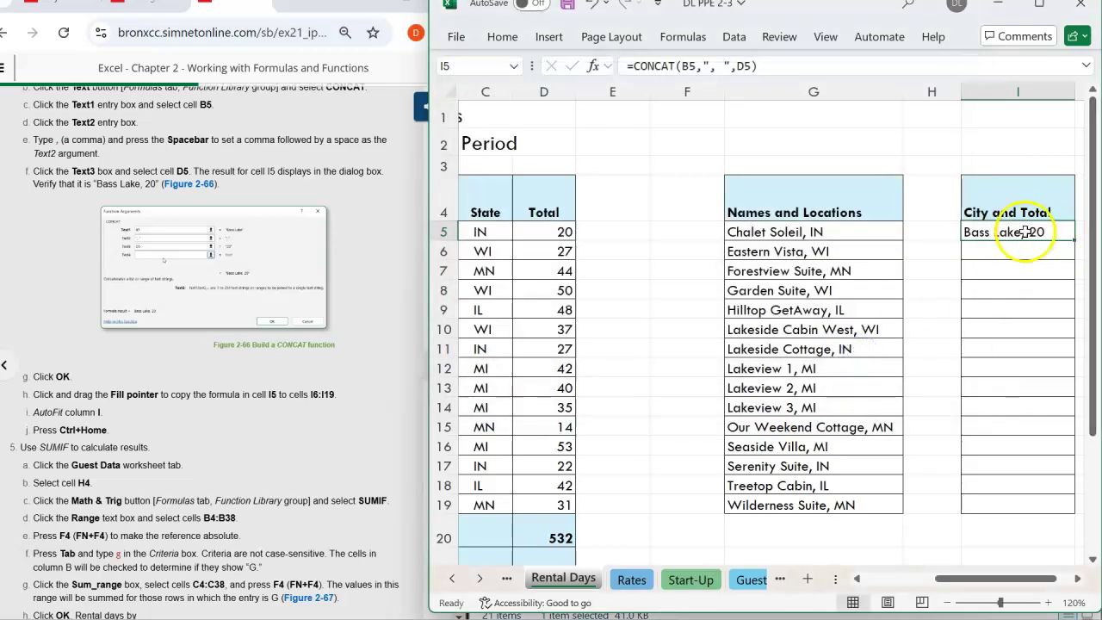
Compare the CONCAT result with its source cells and copy the formula from cell I5 to cells I6:I19.
drag(965, 588, 900, 584)
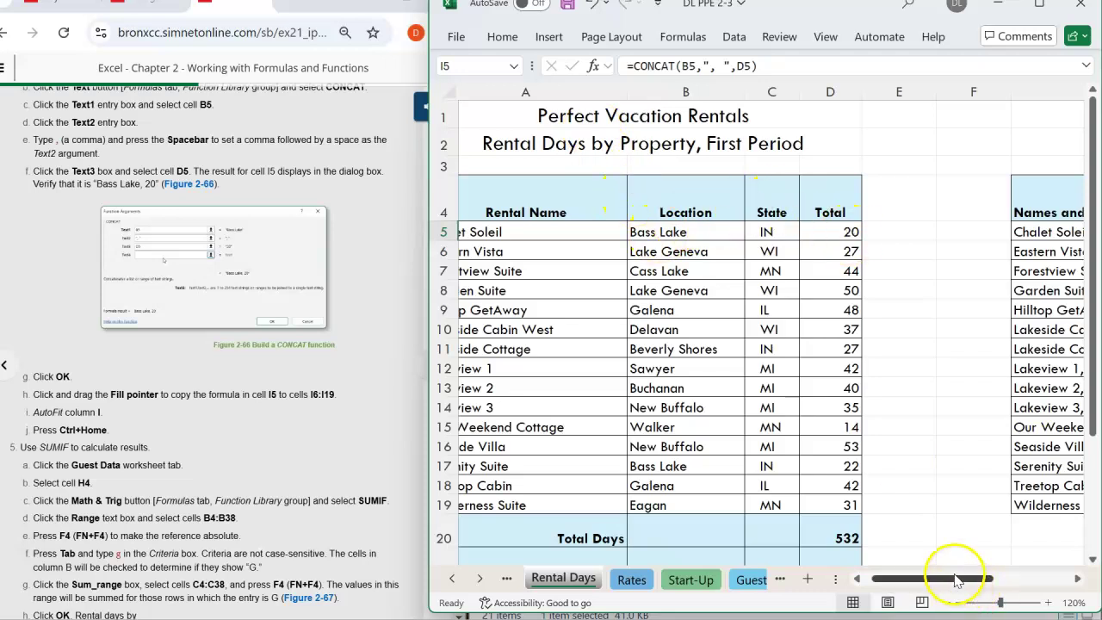
drag(956, 581, 1038, 582)
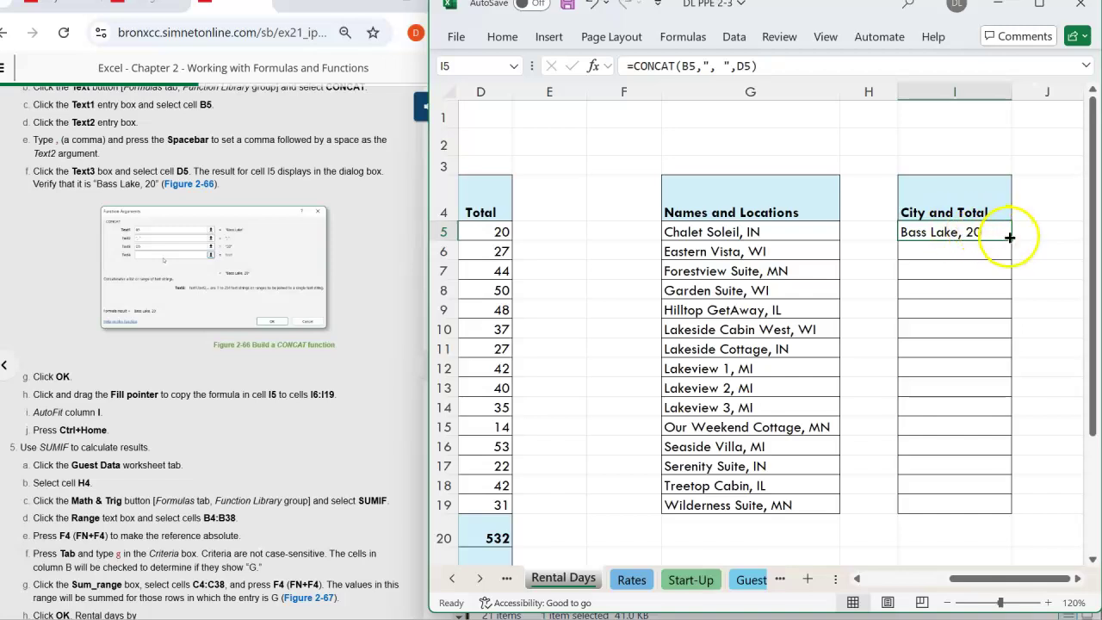
drag(1011, 240, 1030, 523)
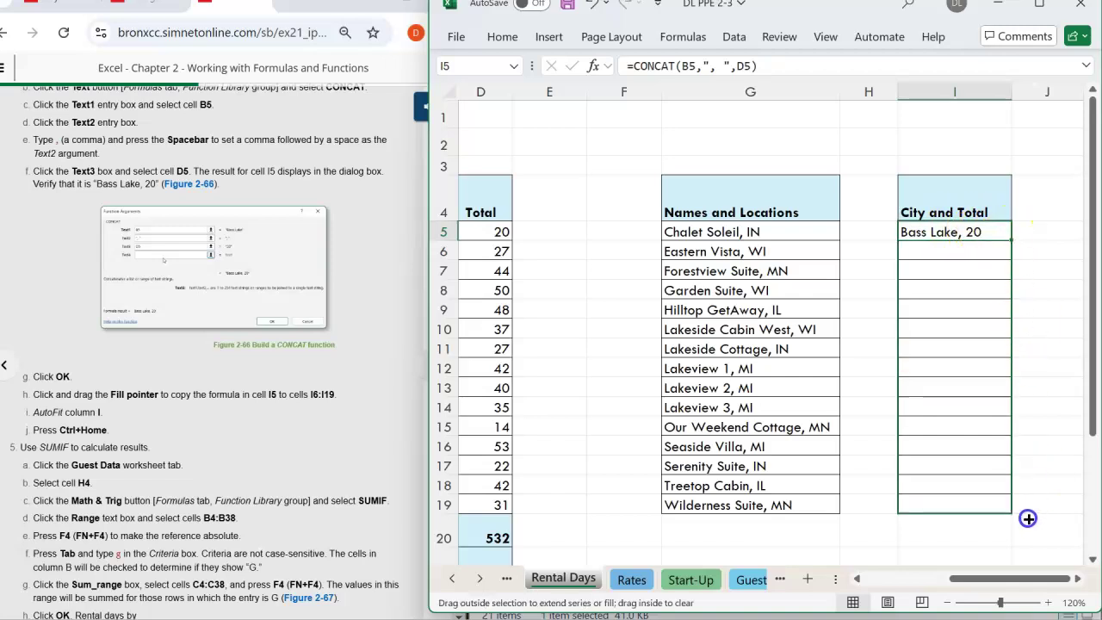
drag(1028, 519, 1026, 520)
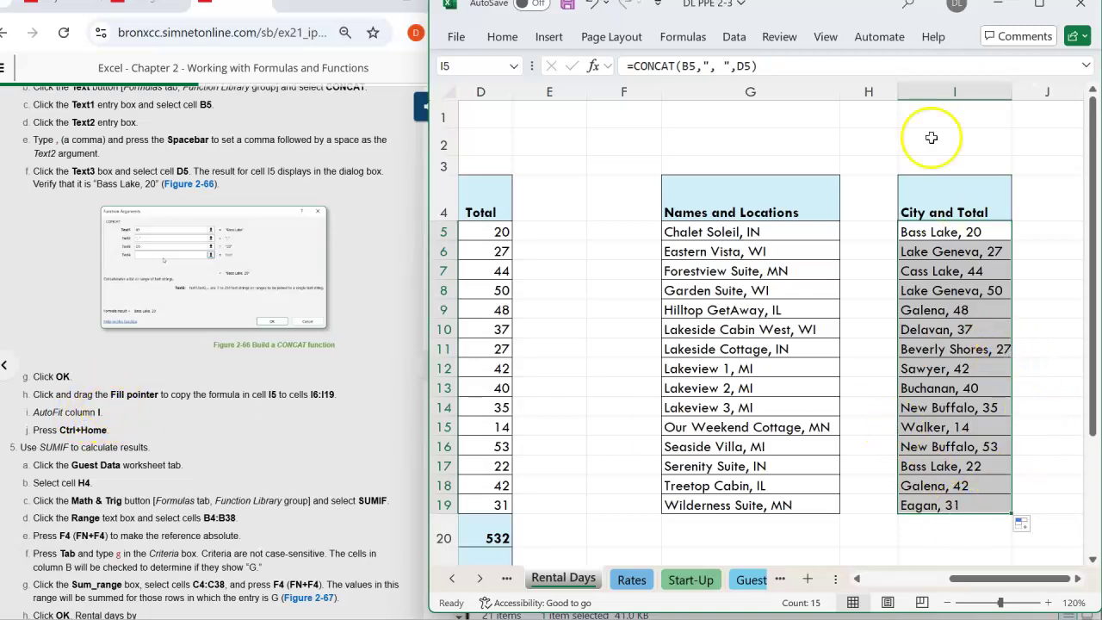
AutoFit the width of column I to the entries in I5:I19 in a maximized workbook window.
click(498, 38)
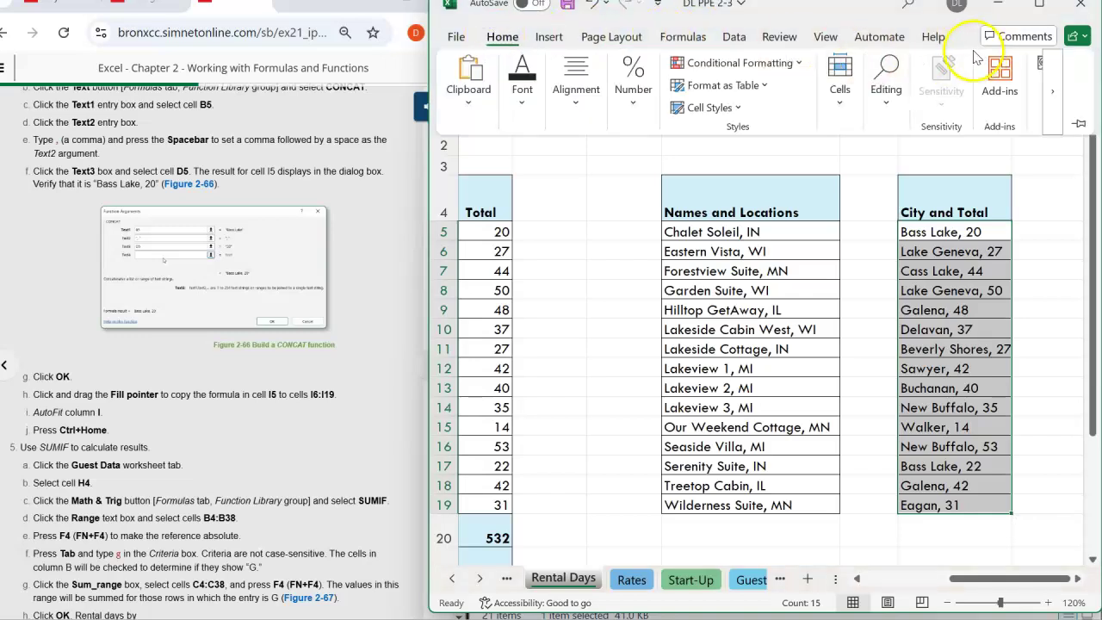
click(1040, 6)
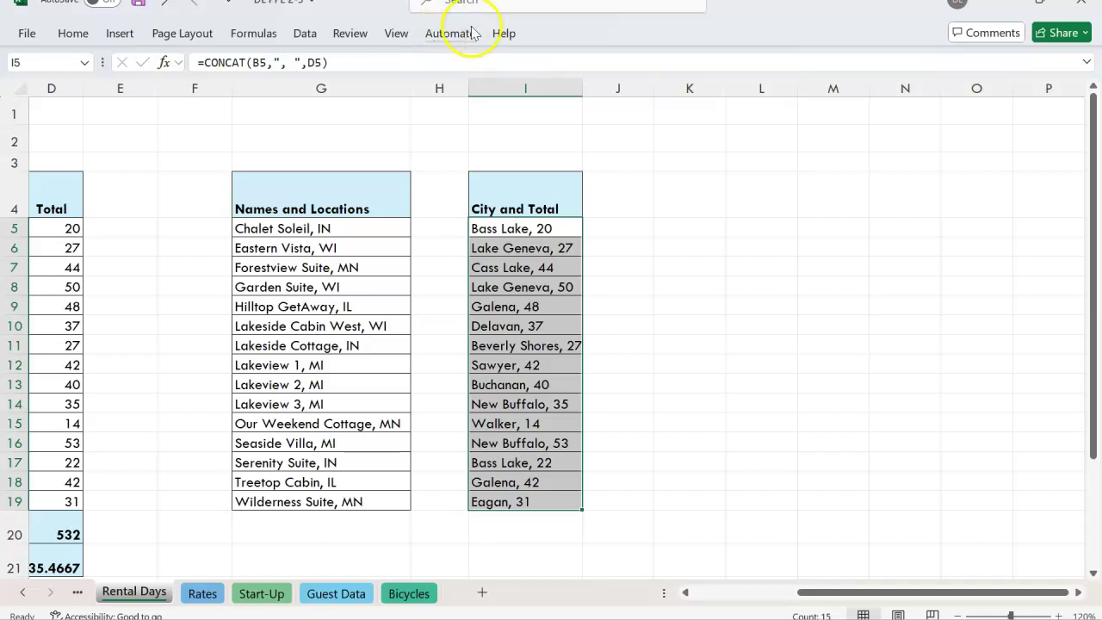
click(74, 34)
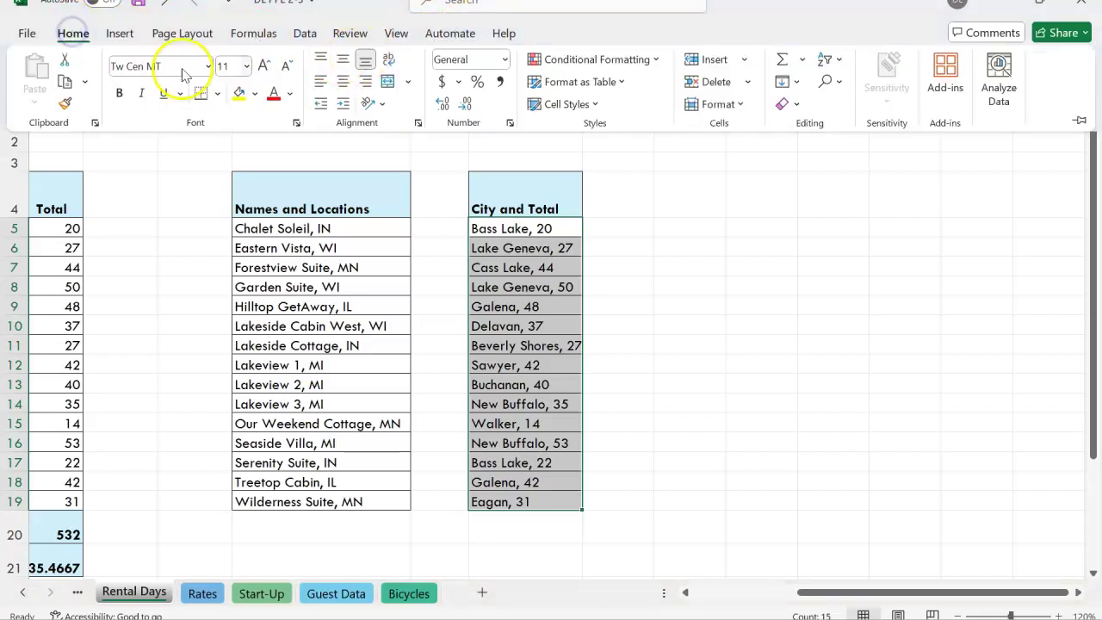
click(744, 106)
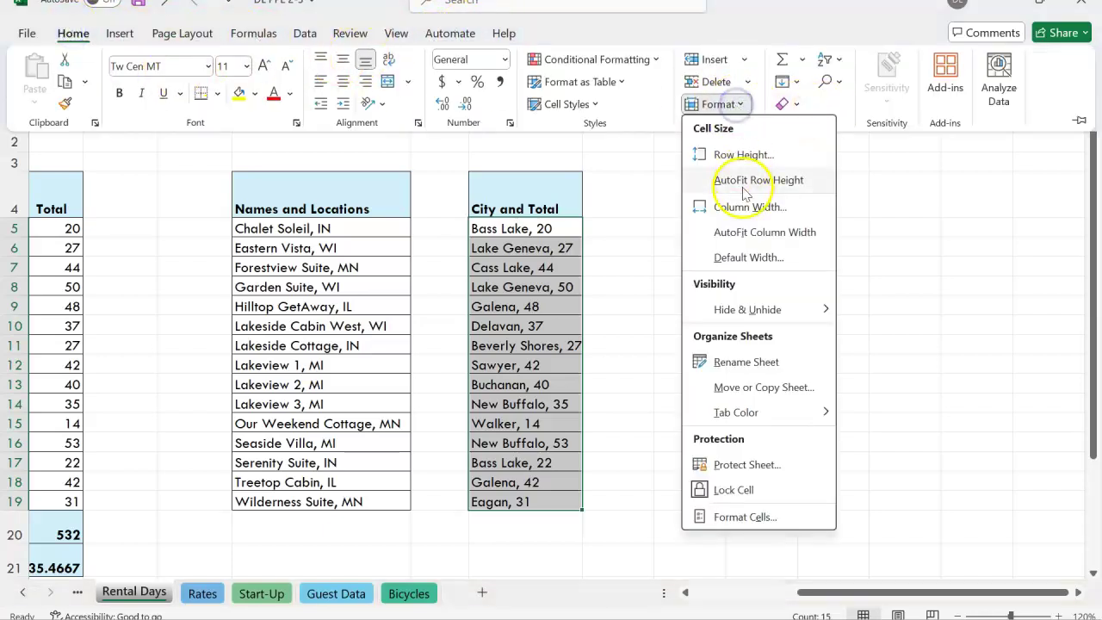
click(753, 233)
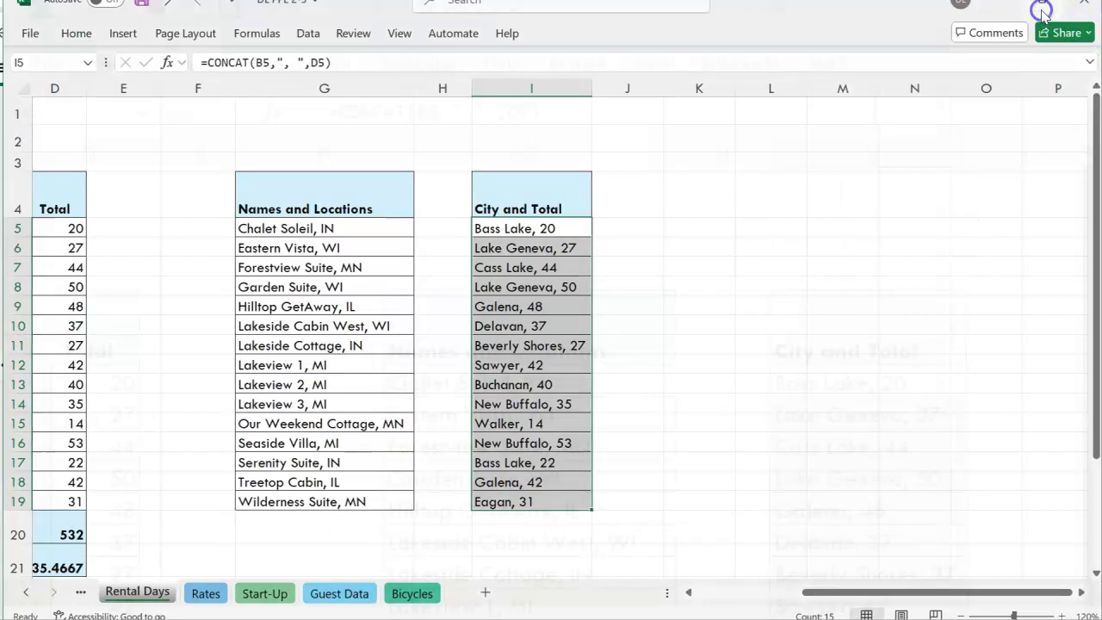
Consult the remaining CONCAT instructions beside the workbook and return to cell A1 of the Rental Days sheet.
click(1042, 10)
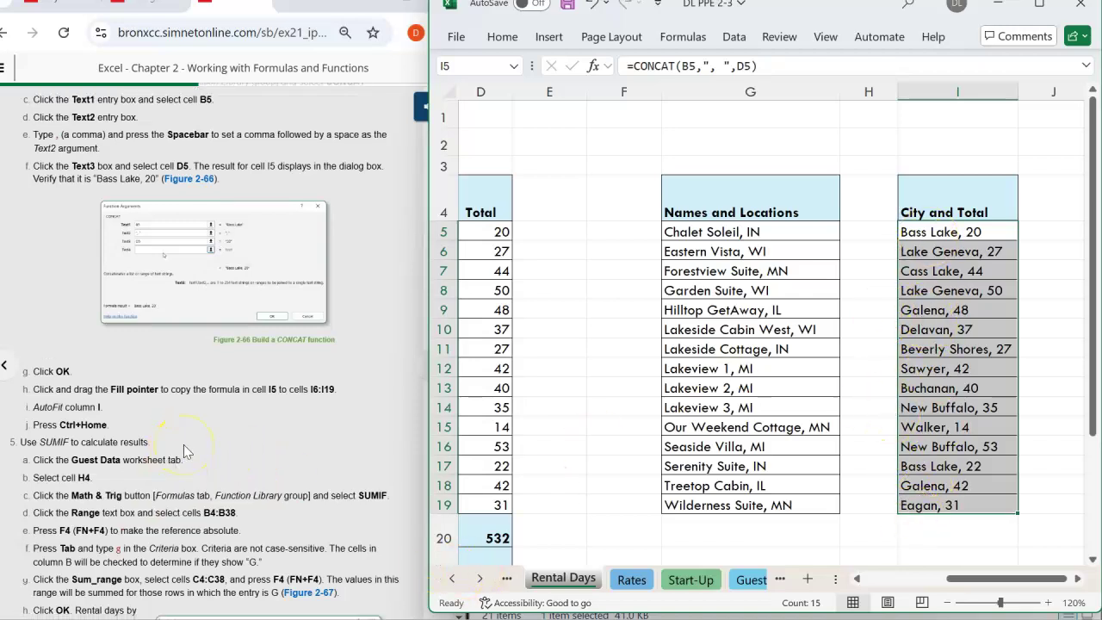
scroll(184, 452, down, 1)
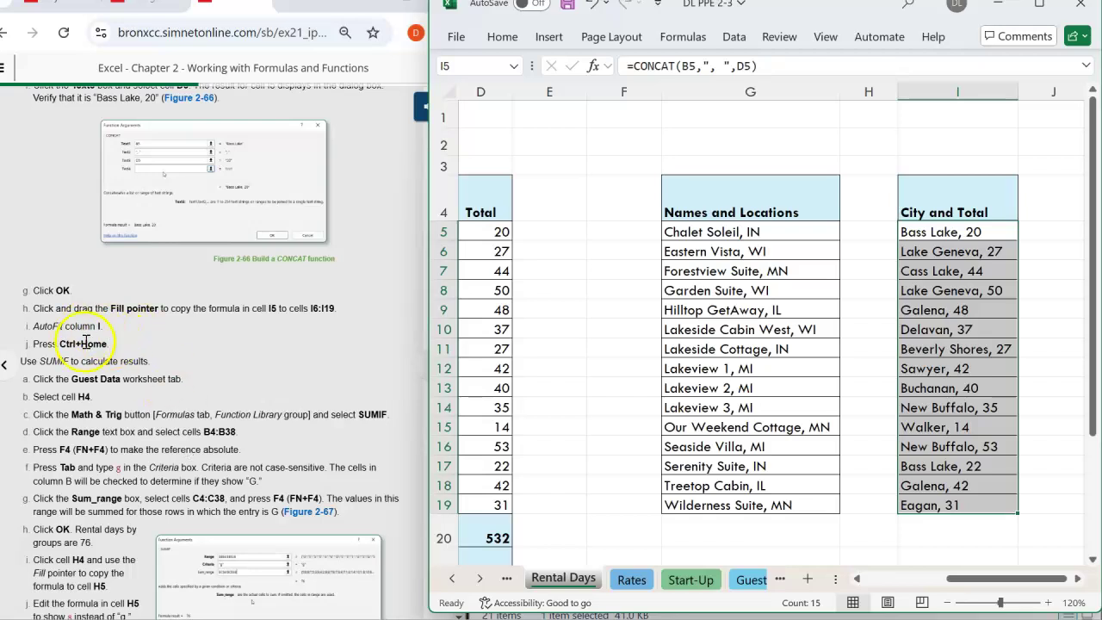
scroll(152, 376, down, 1)
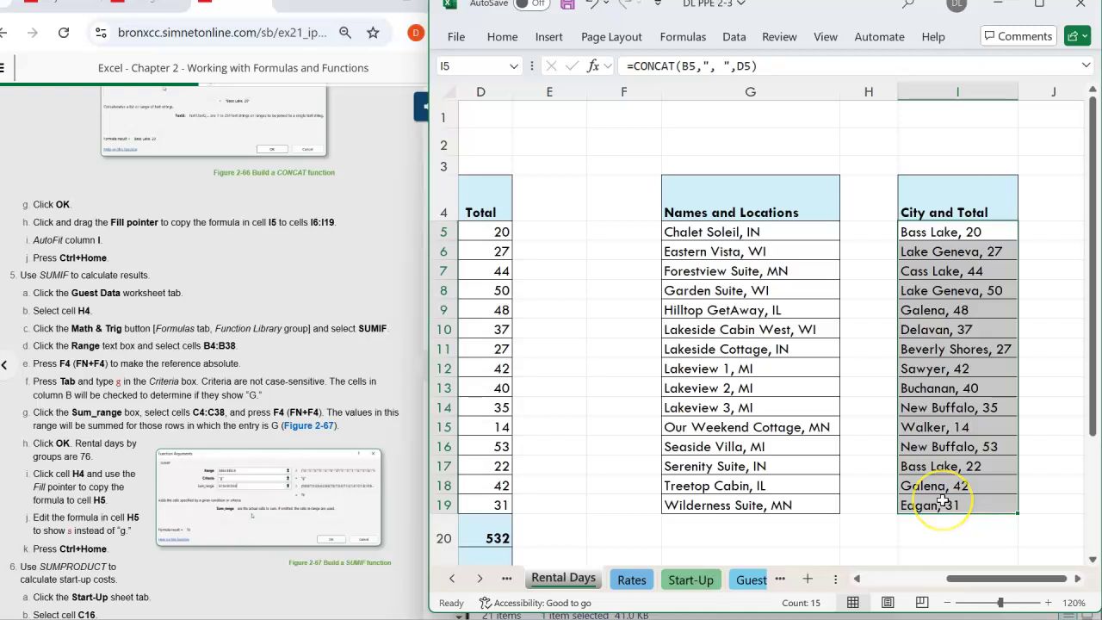
key(ctrl+Home)
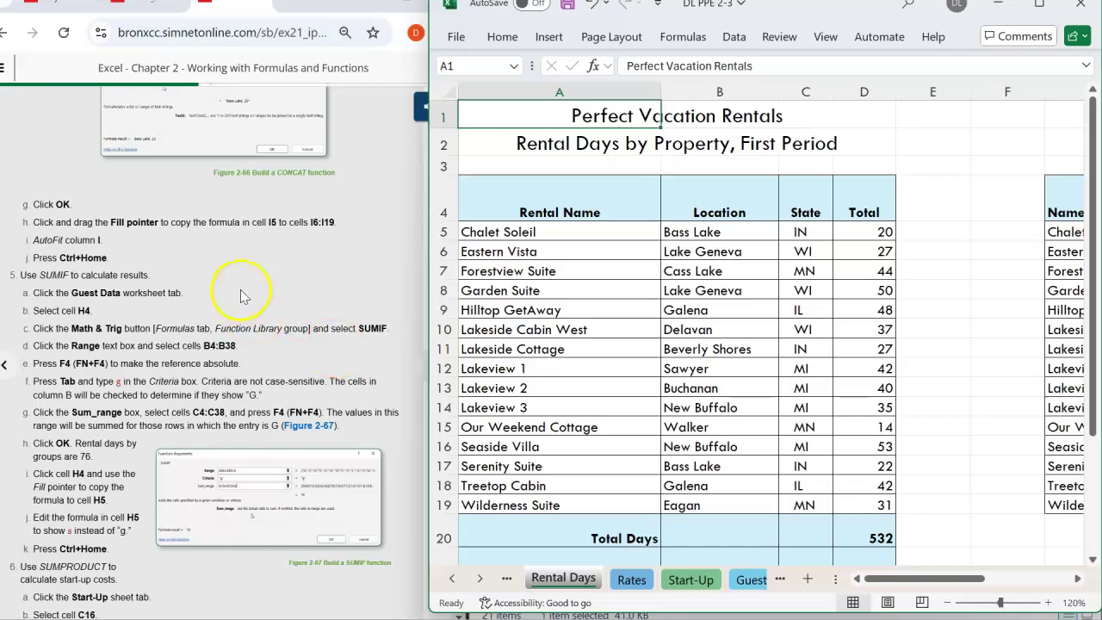
Review the SUMIF instructions and select cell H4 on the Guest Data sheet.
scroll(112, 291, down, 1)
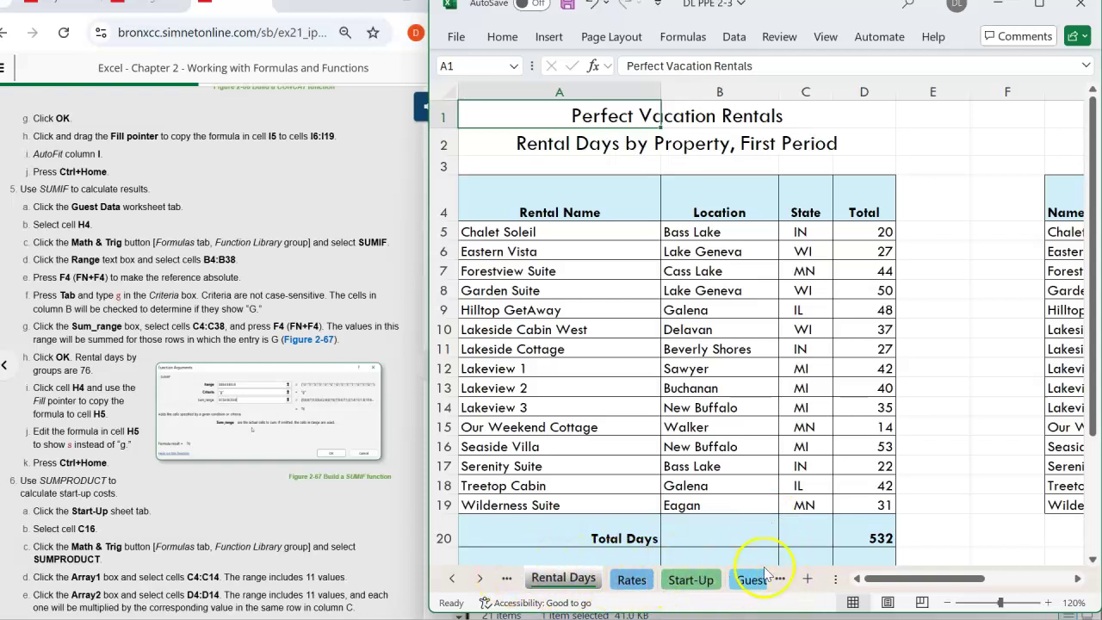
click(480, 579)
click(480, 579)
click(628, 580)
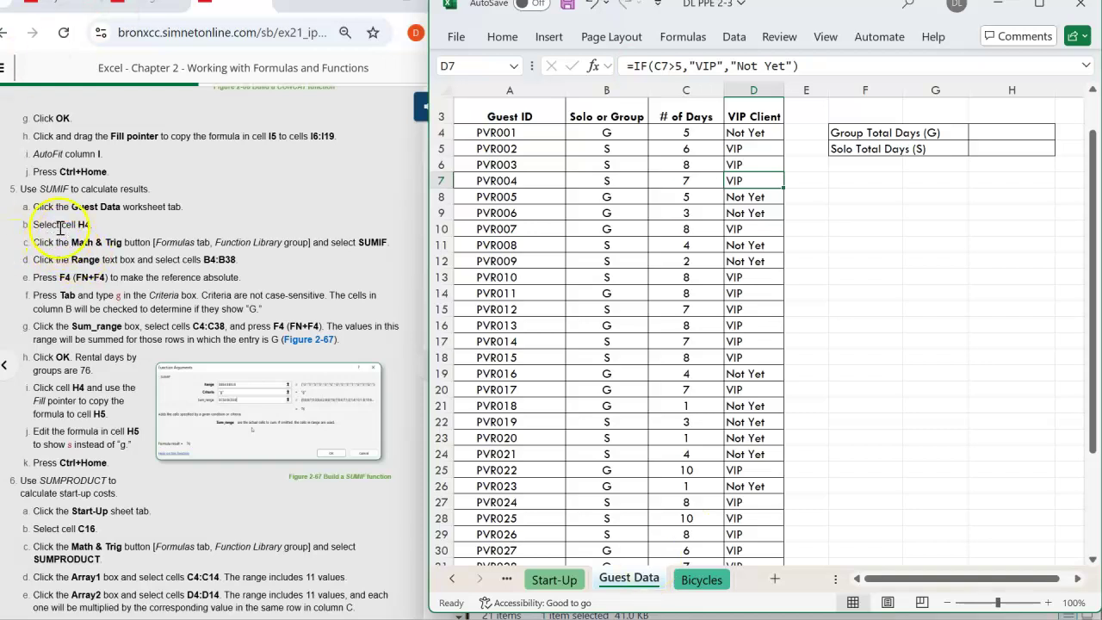
click(441, 65)
text(h4)
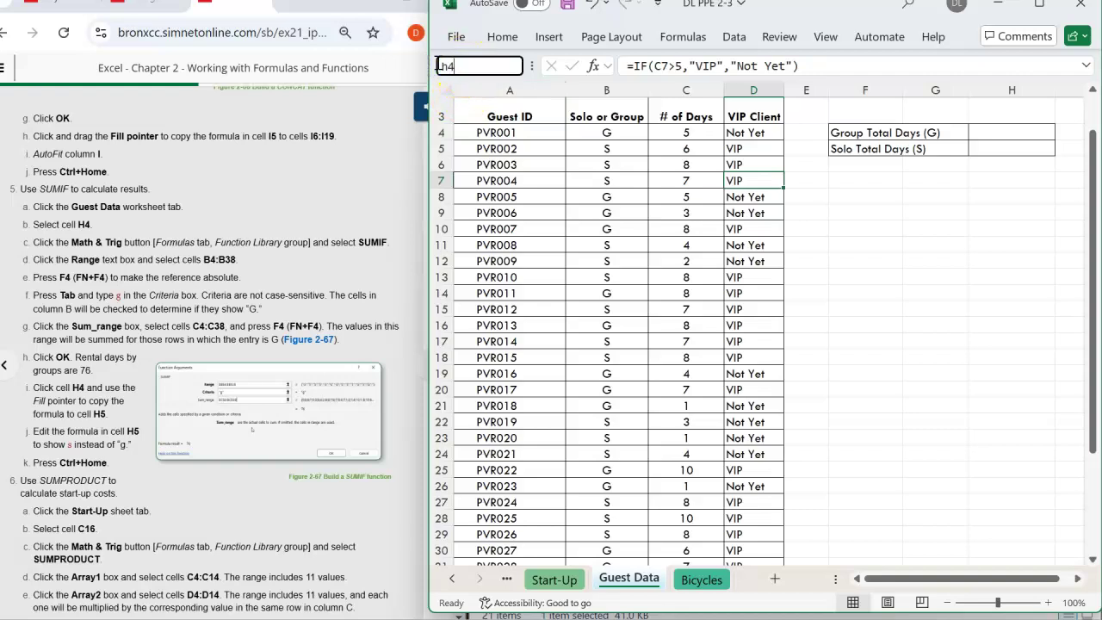
key(Return)
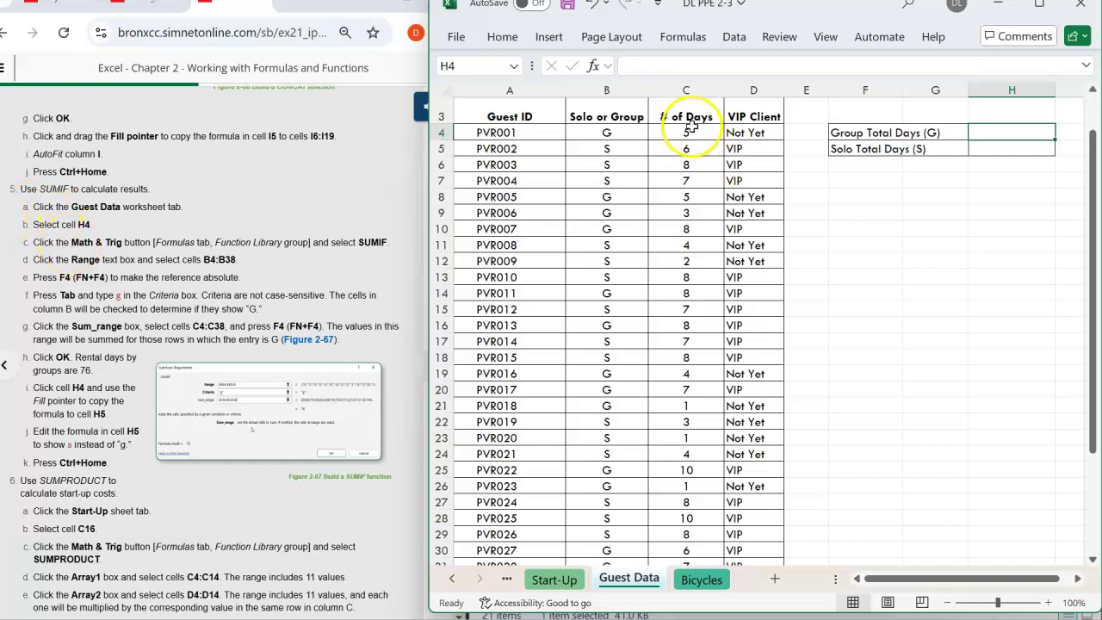
click(682, 38)
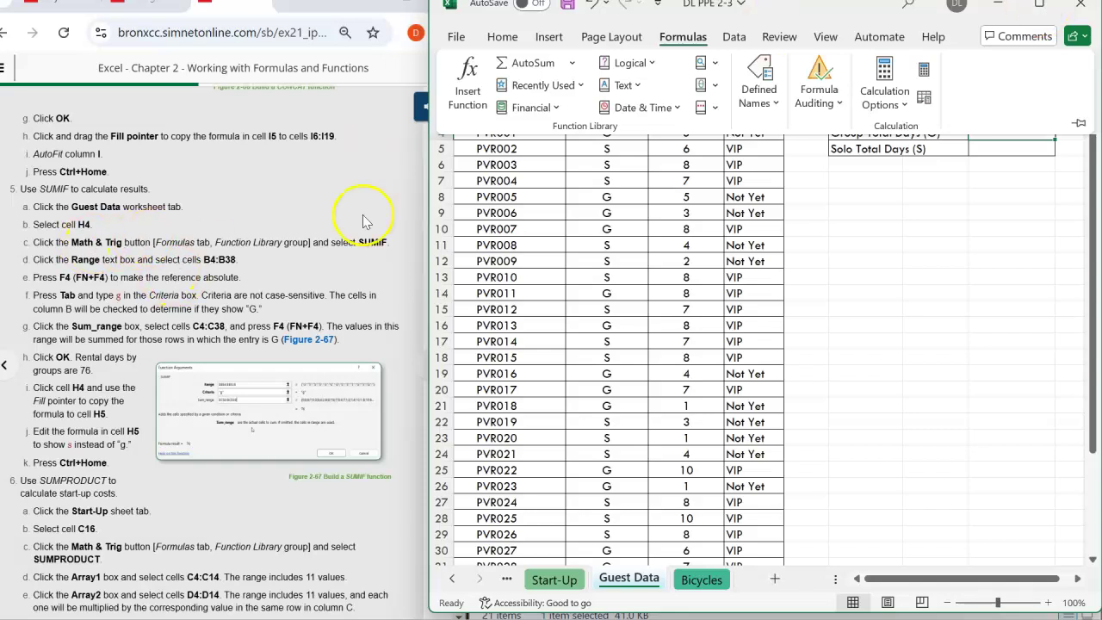
click(1039, 4)
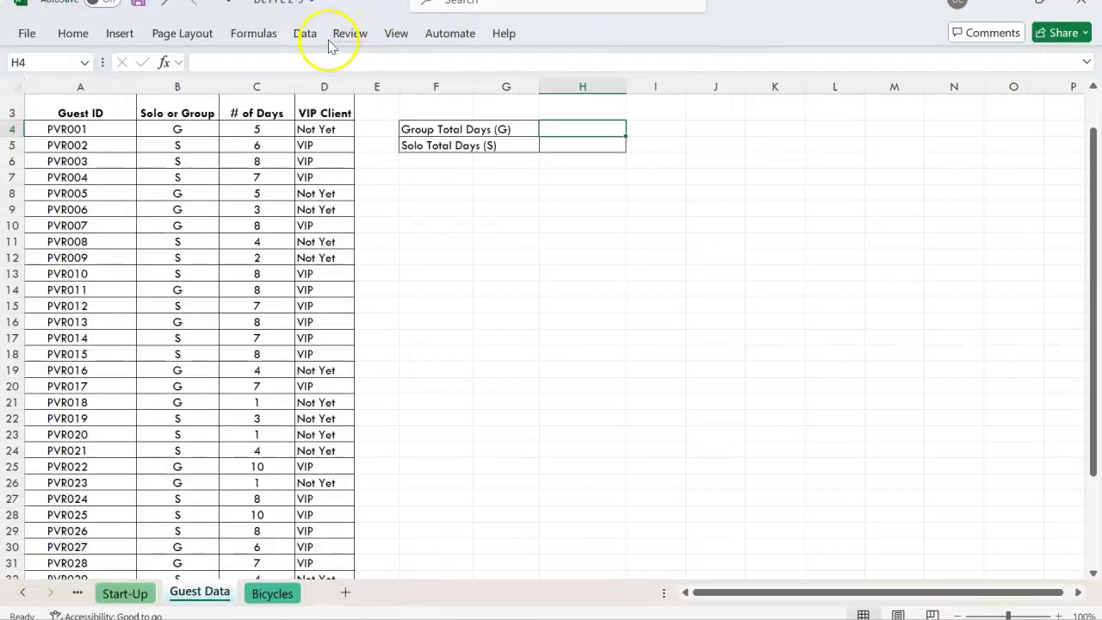
click(238, 35)
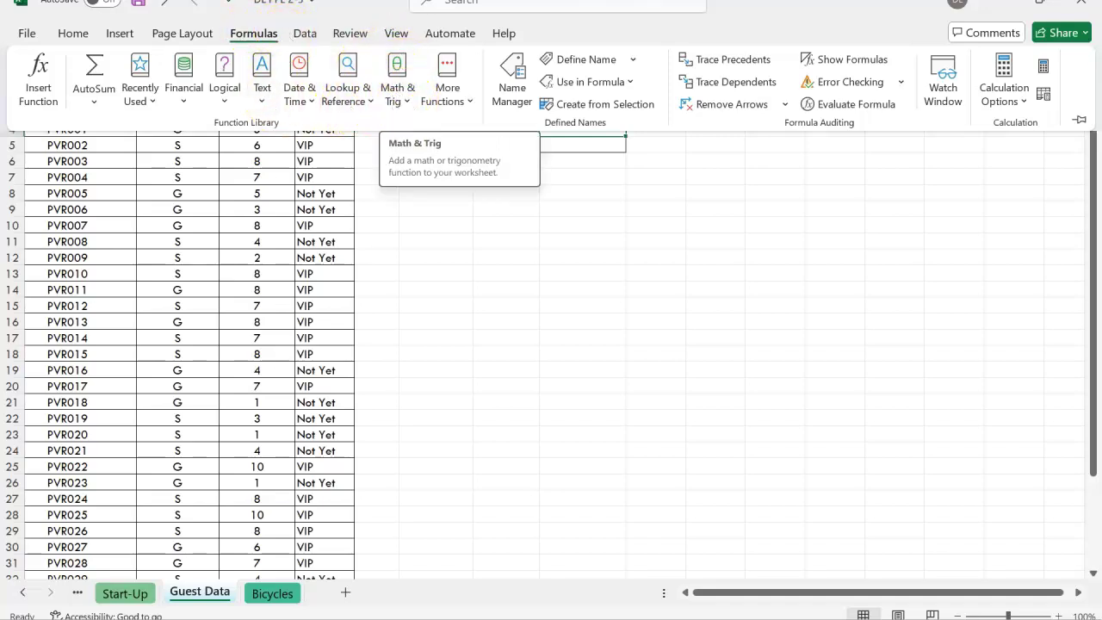
click(1041, 3)
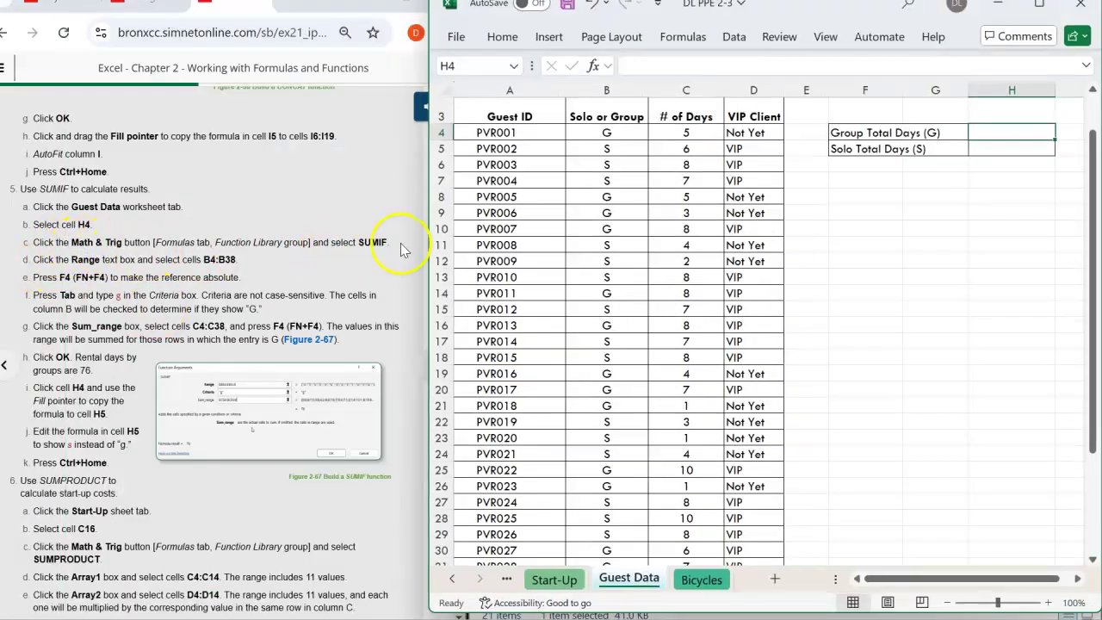
Insert a SUMIF function in cell H4 of Guest Data with the absolute range $B$4:$B$38.
click(689, 40)
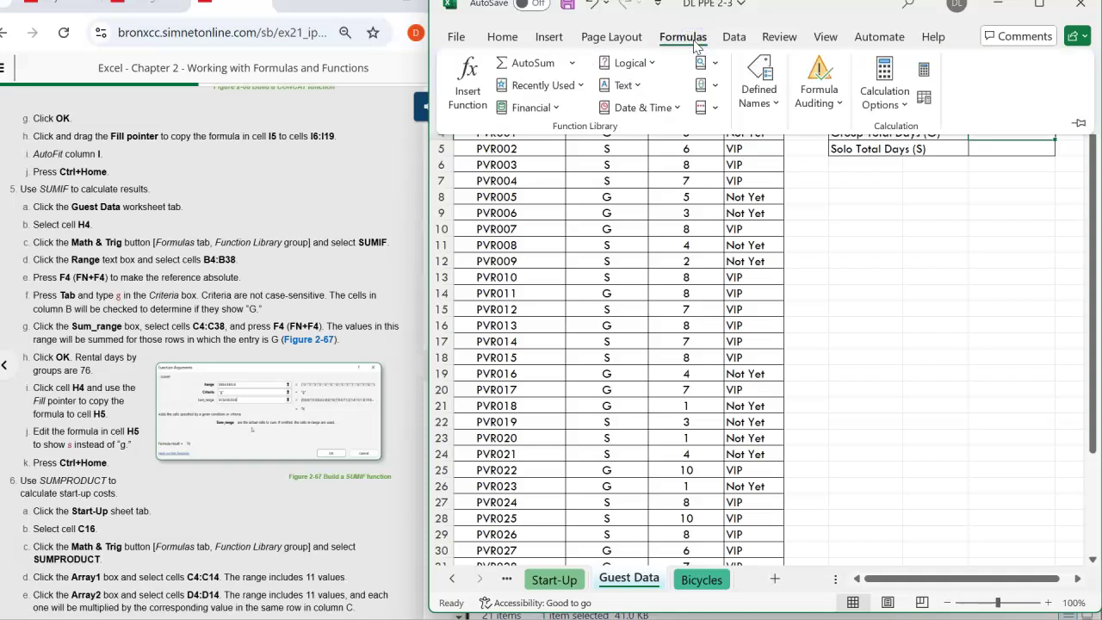
click(701, 84)
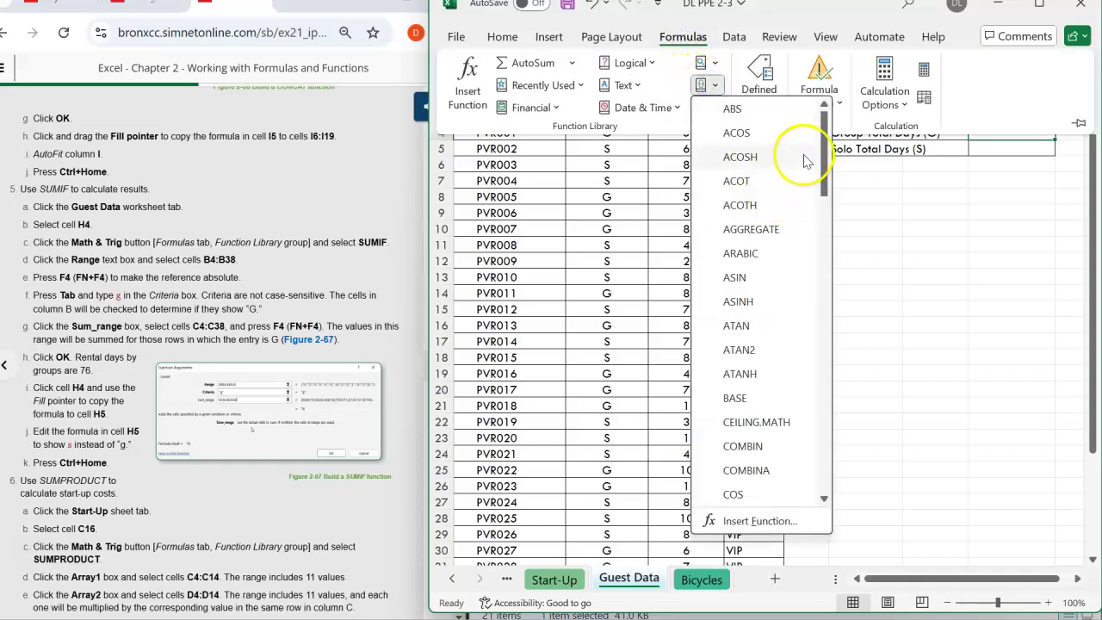
drag(825, 142, 846, 403)
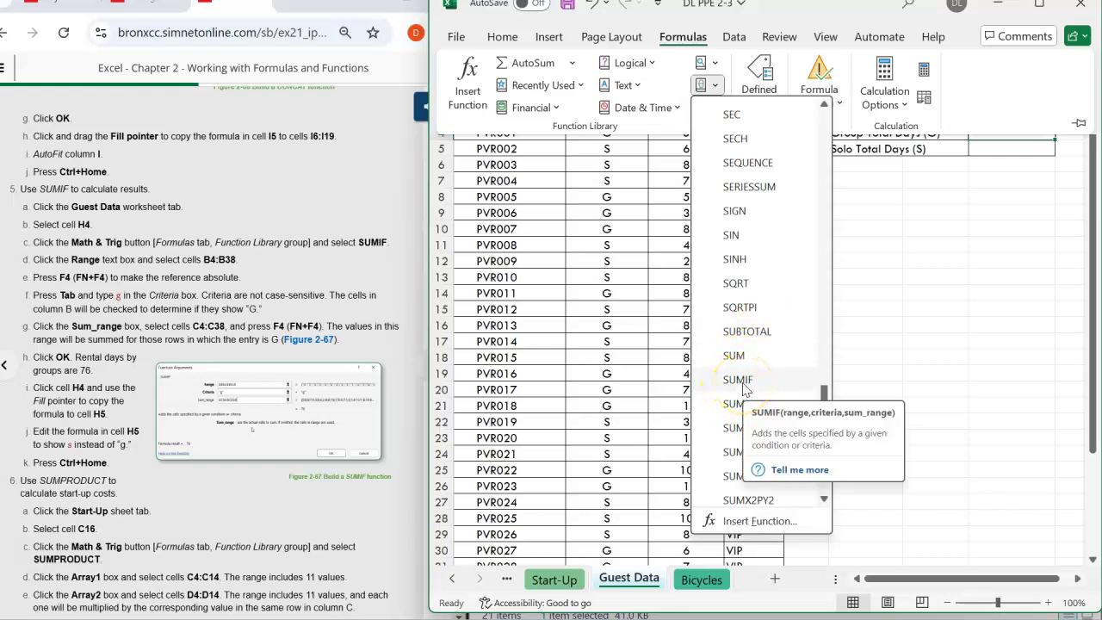
click(738, 380)
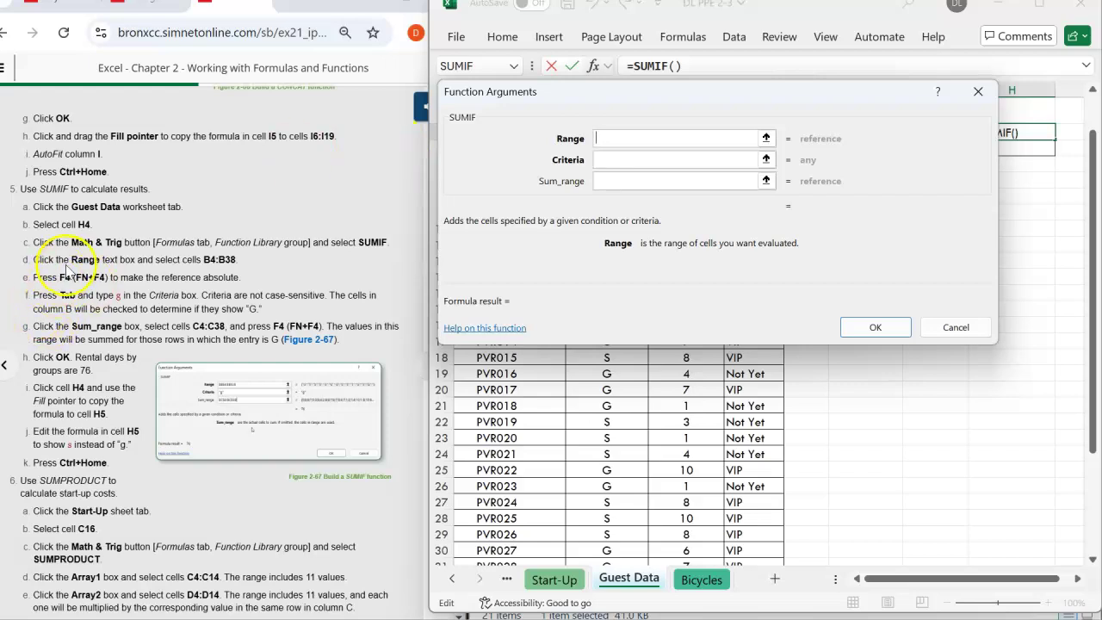
drag(700, 88, 280, 24)
drag(243, 30, 243, 31)
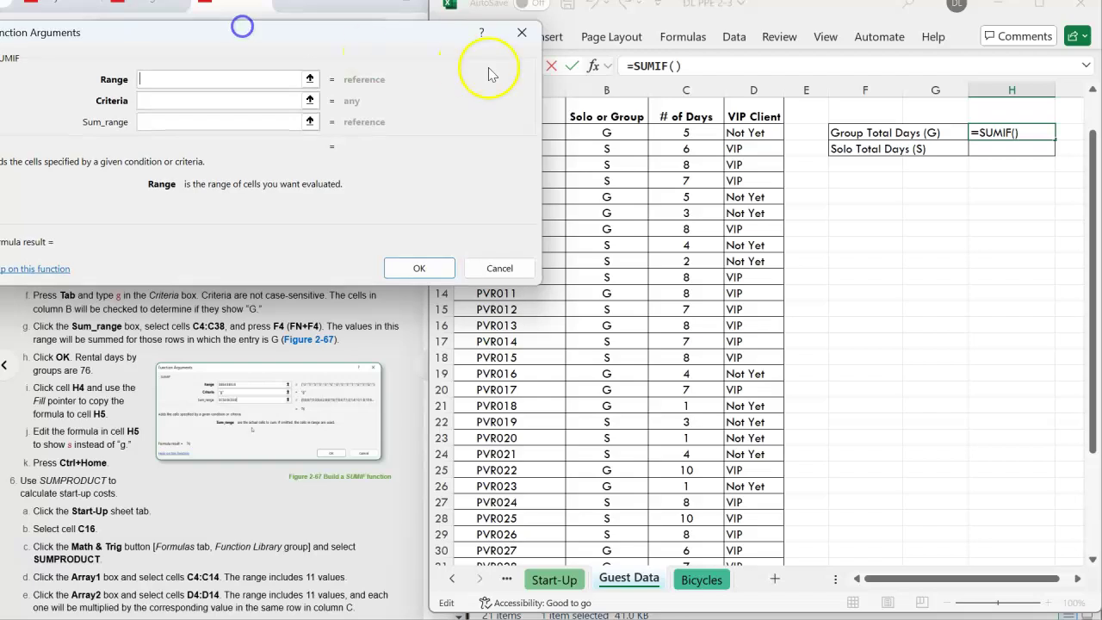
drag(607, 132, 615, 542)
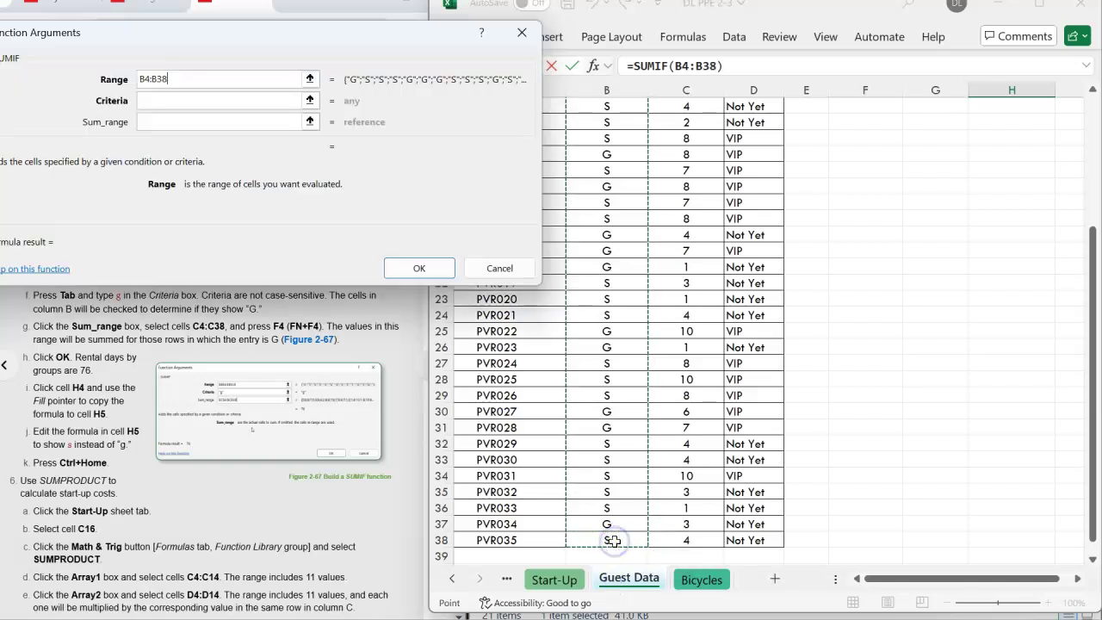
drag(135, 37, 617, 102)
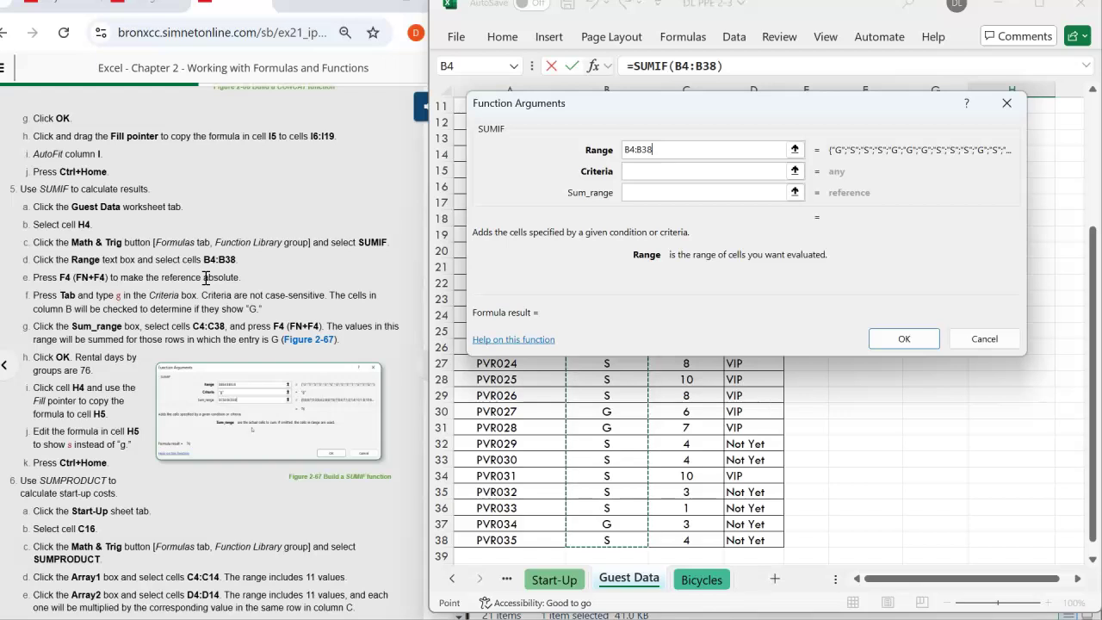
key(F4)
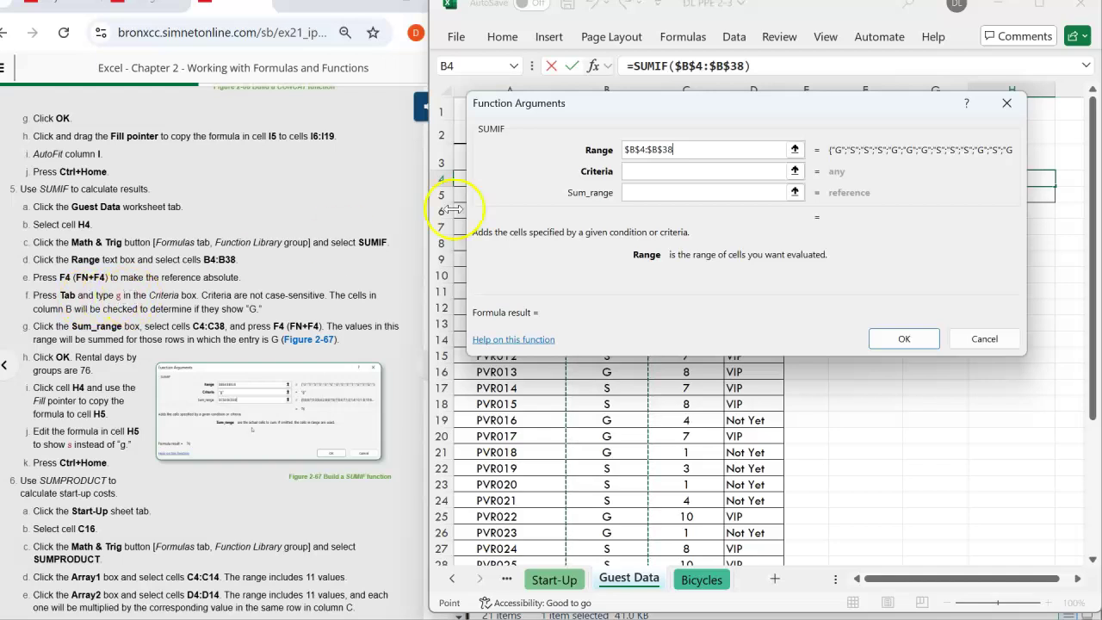
Set the SUMIF criteria to "g" and the sum range to $C$4:$C$38, and complete the function.
click(651, 171)
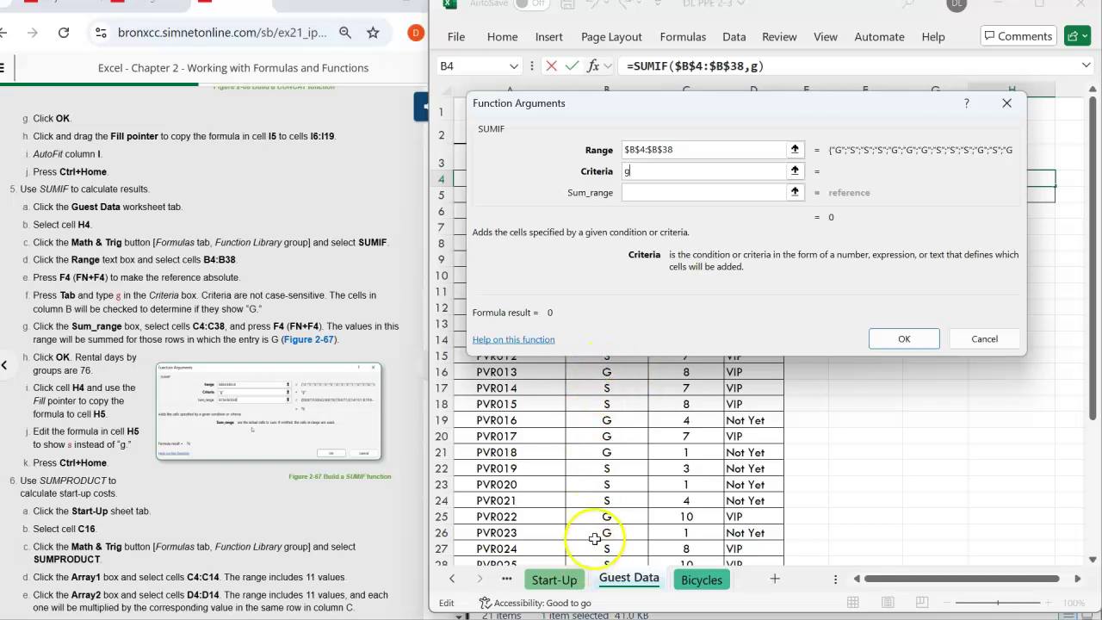
click(641, 193)
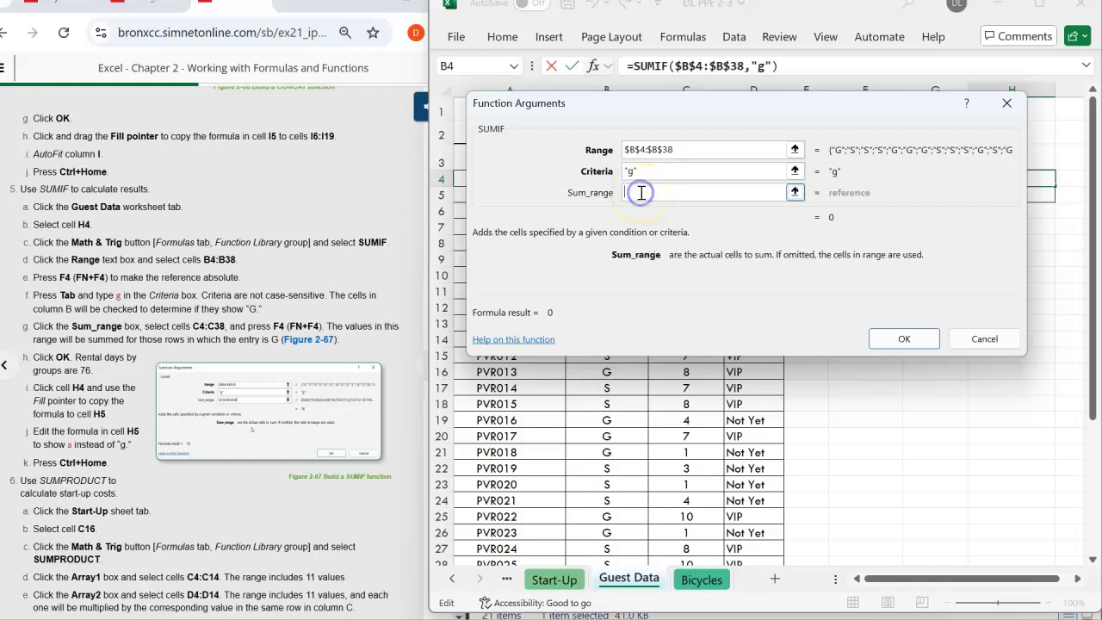
drag(787, 107, 262, 12)
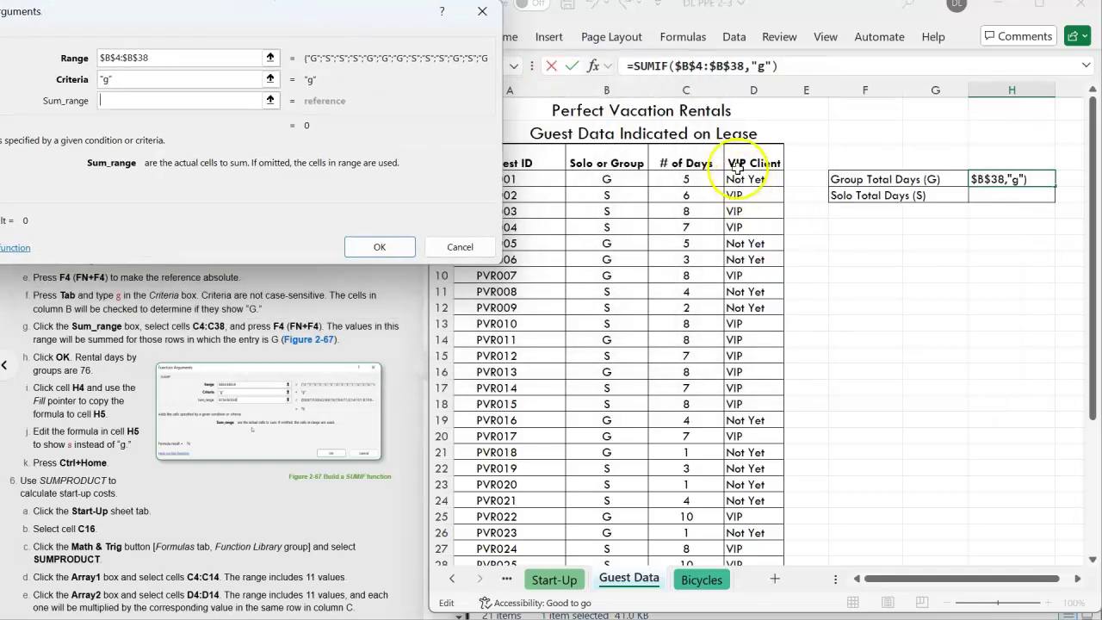
drag(679, 177, 693, 535)
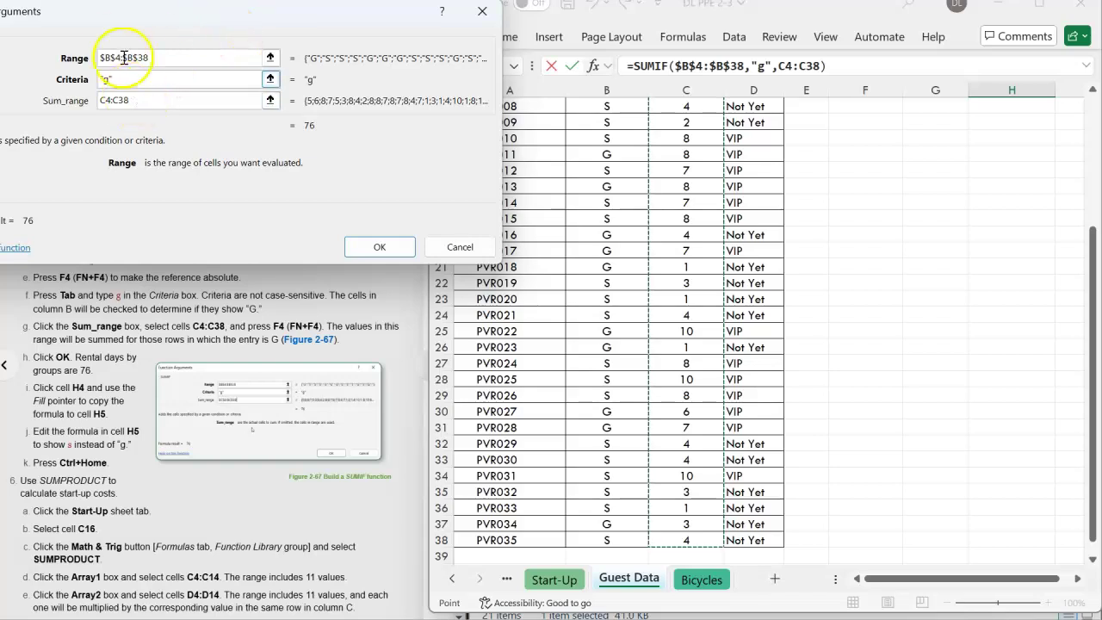
drag(115, 17, 188, 89)
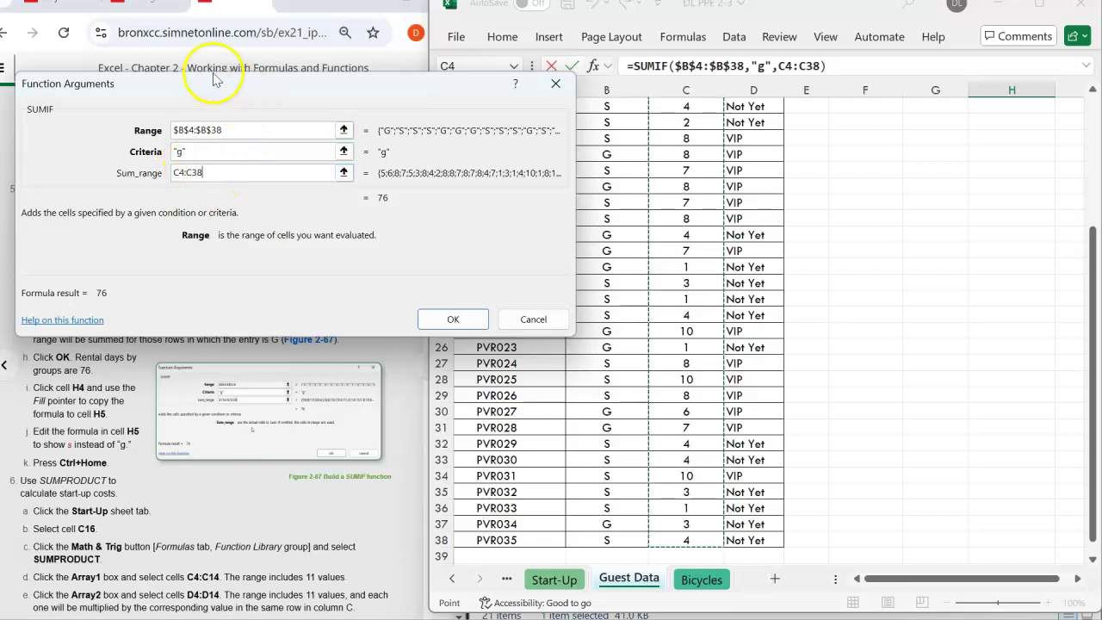
drag(213, 86, 387, 20)
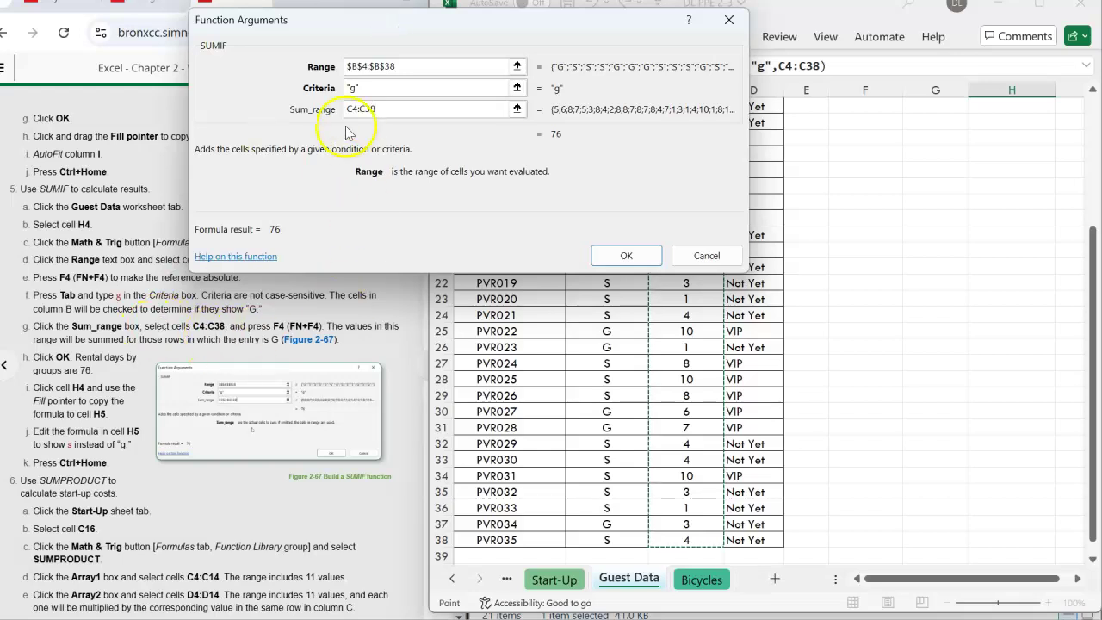
key(F4)
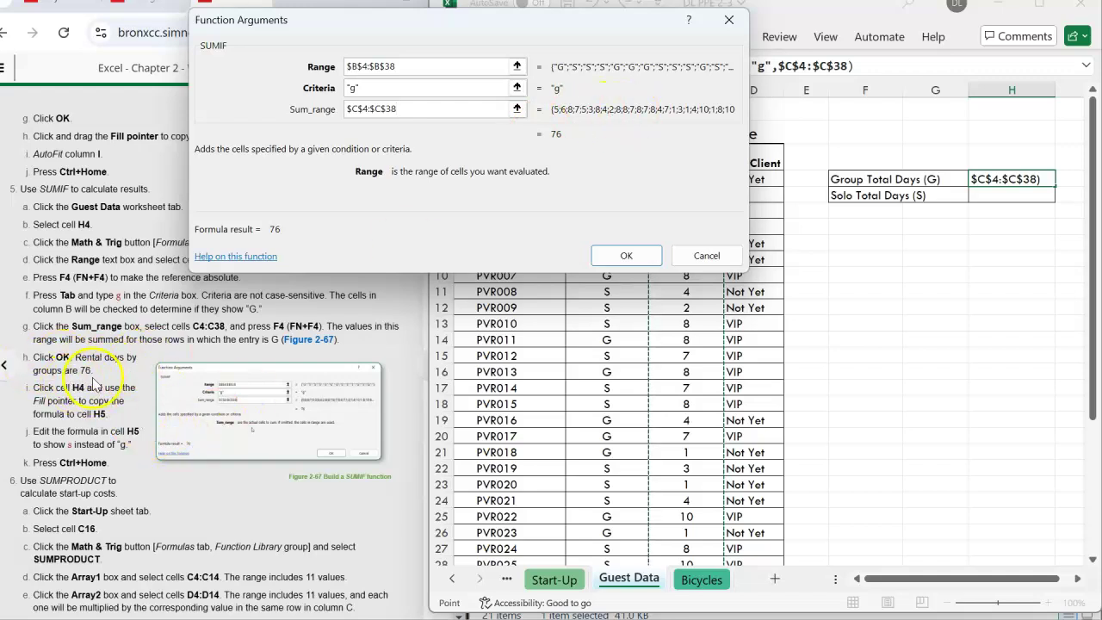
click(627, 255)
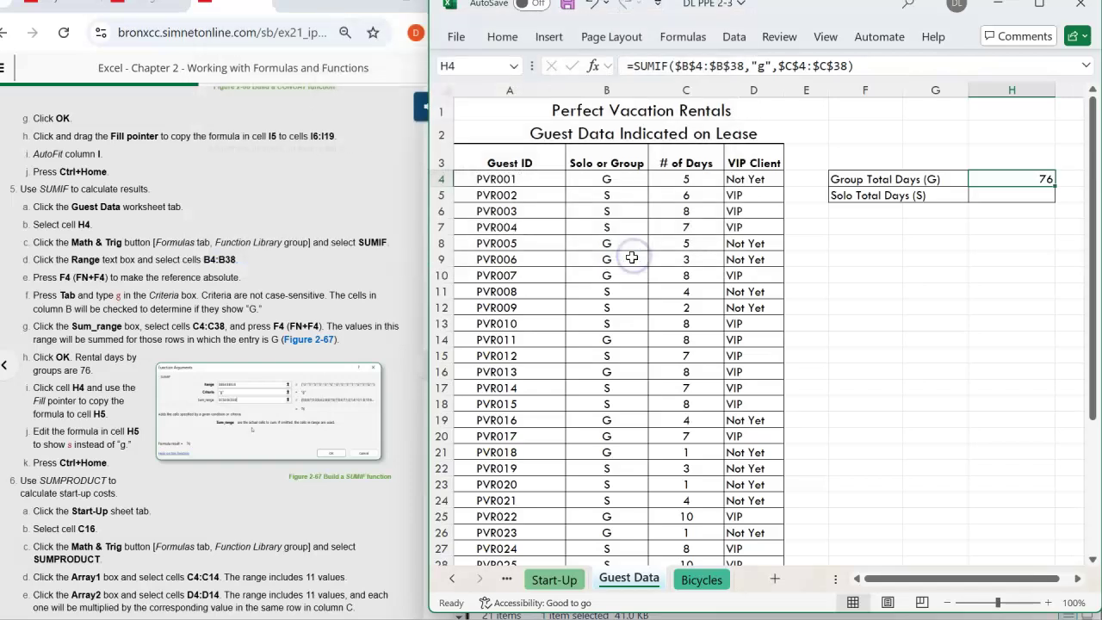
Review the group guests' entries and days in rows 4, 8 and 9 that feed the group total in cell H4.
click(607, 180)
click(687, 180)
click(592, 246)
click(694, 242)
click(609, 257)
click(697, 253)
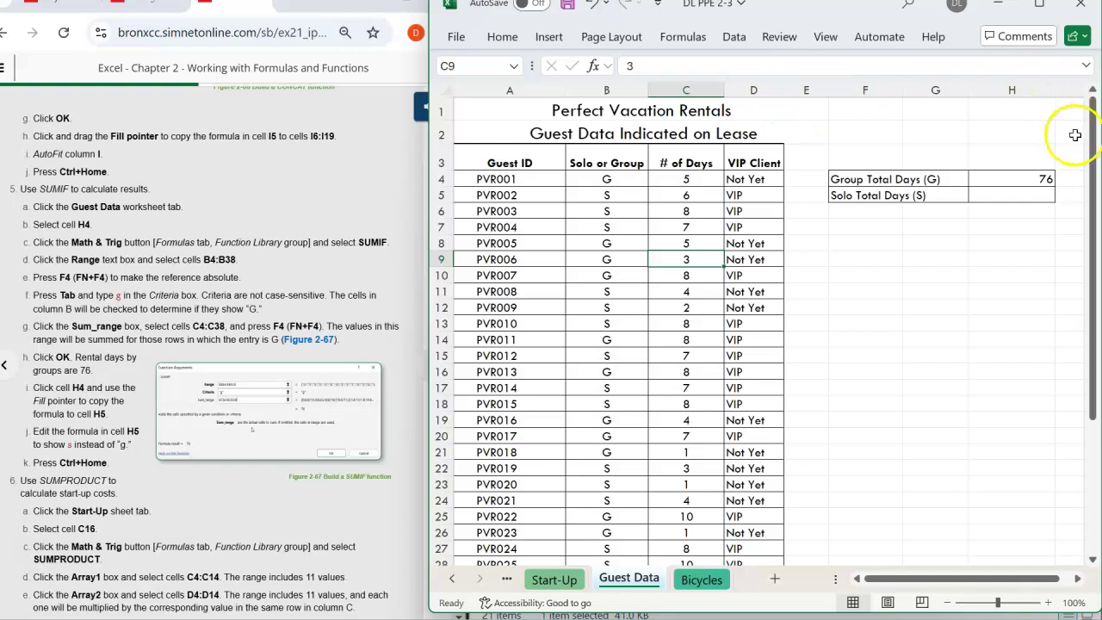
click(1016, 180)
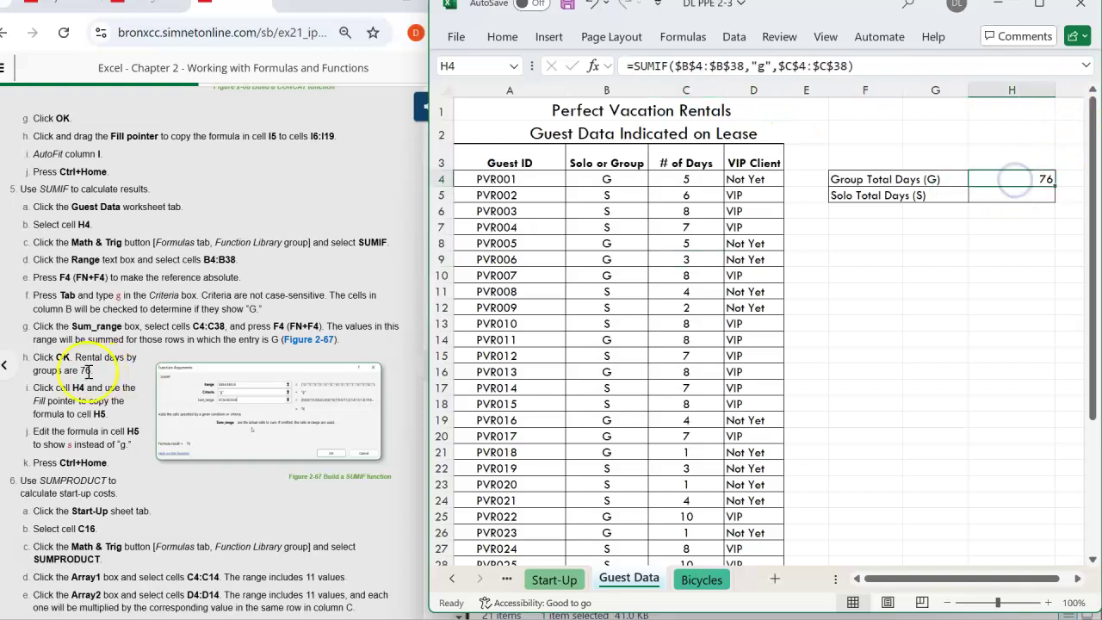
Copy the SUMIF formula from cell H4 to H5 and compare the formulas in both cells.
scroll(59, 372, down, 1)
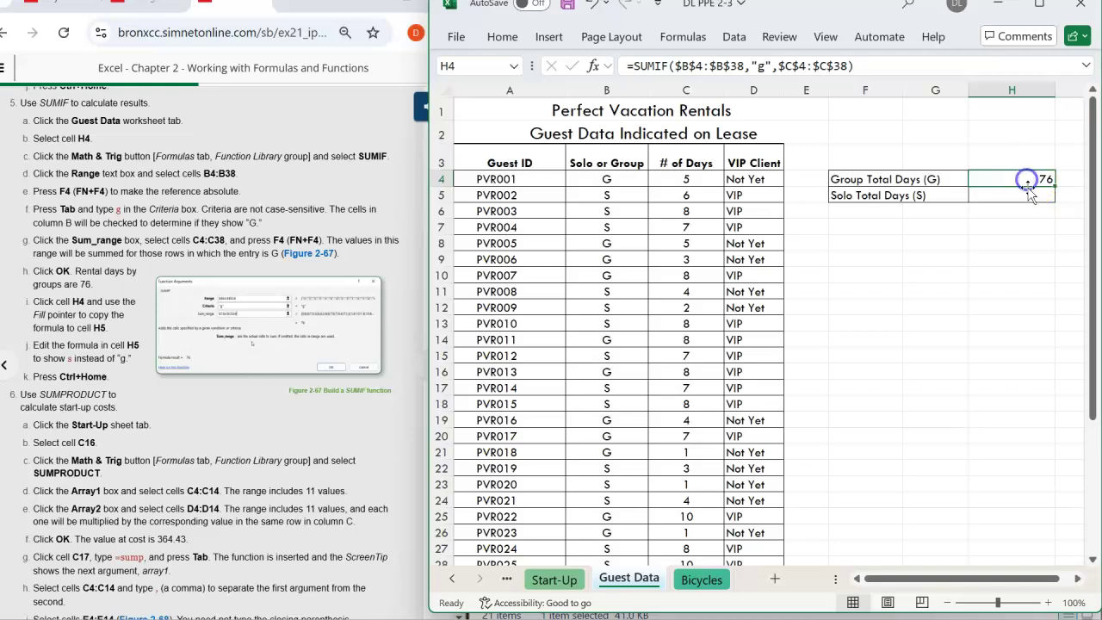
drag(1053, 187, 1052, 213)
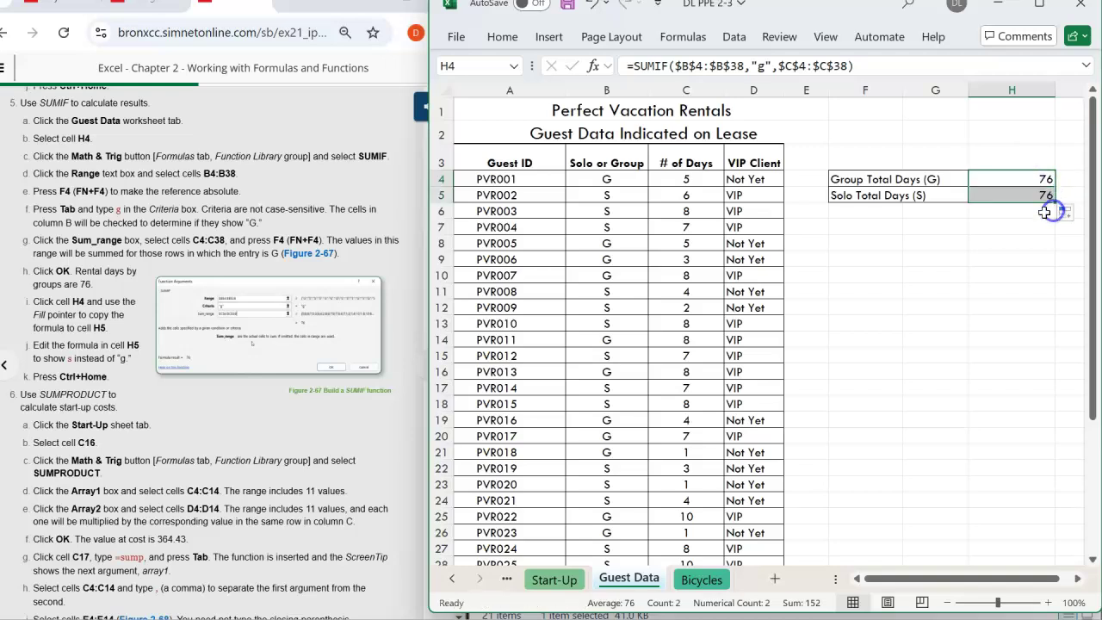
click(1005, 193)
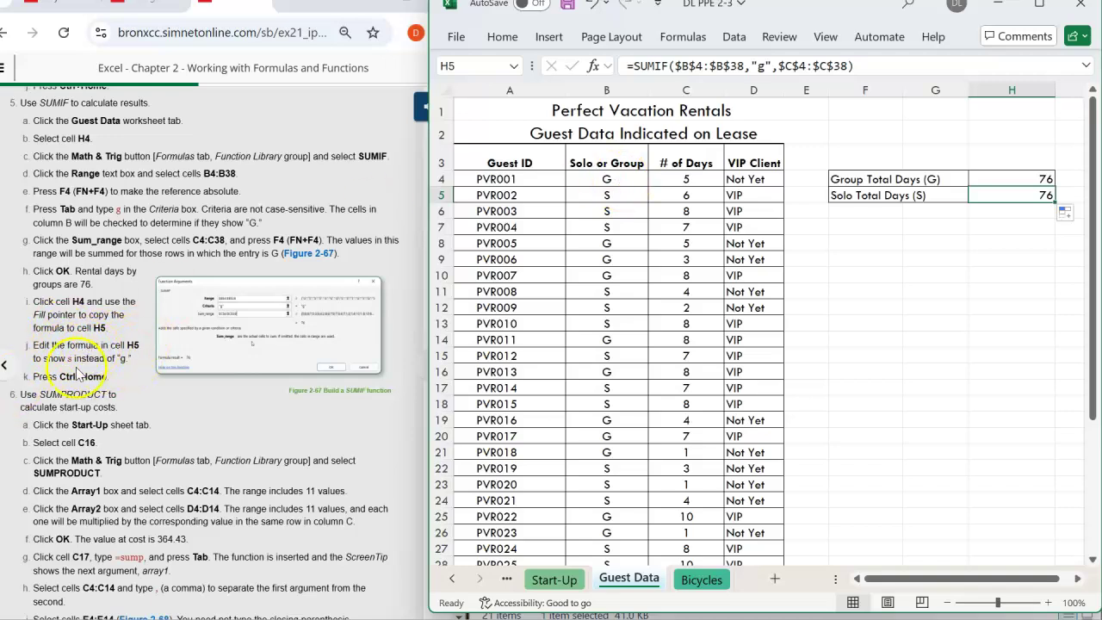
click(614, 212)
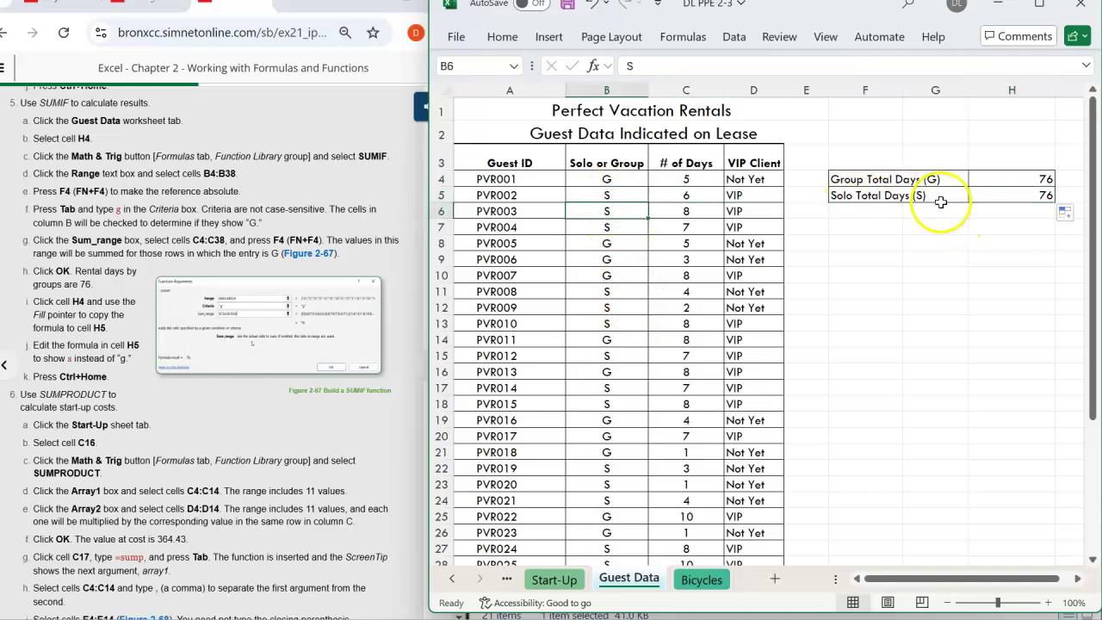
click(1034, 196)
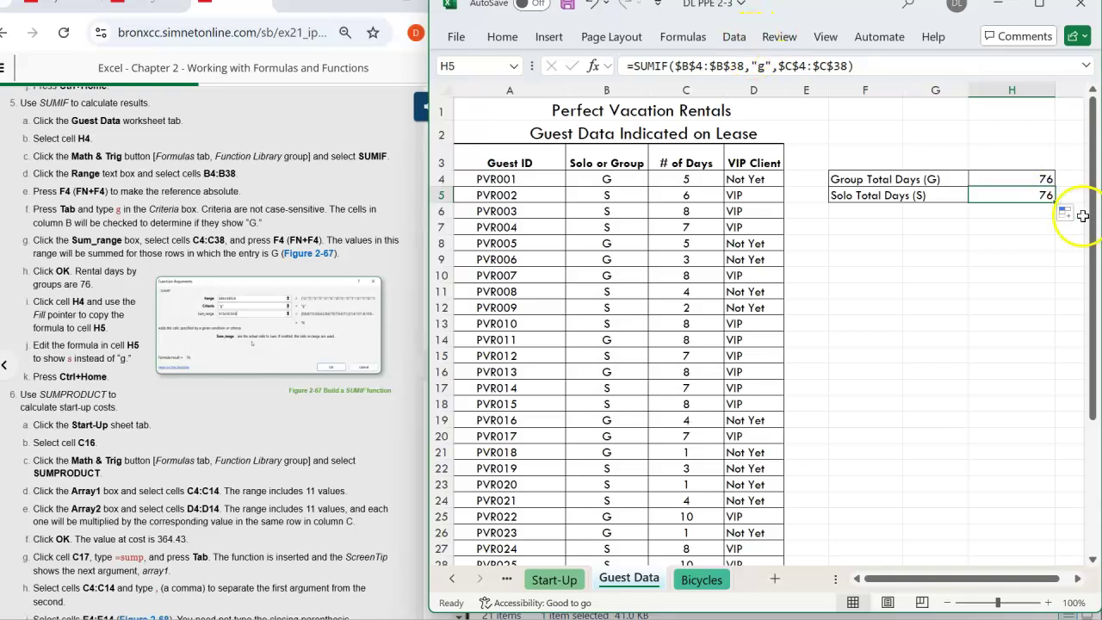
click(1021, 195)
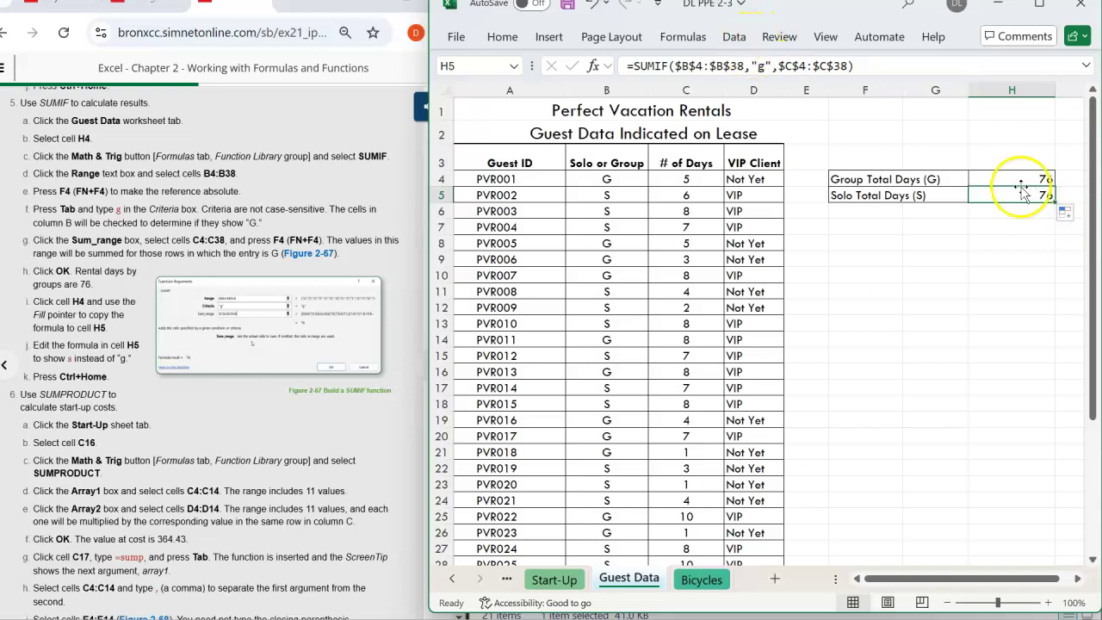
click(1023, 179)
click(1022, 196)
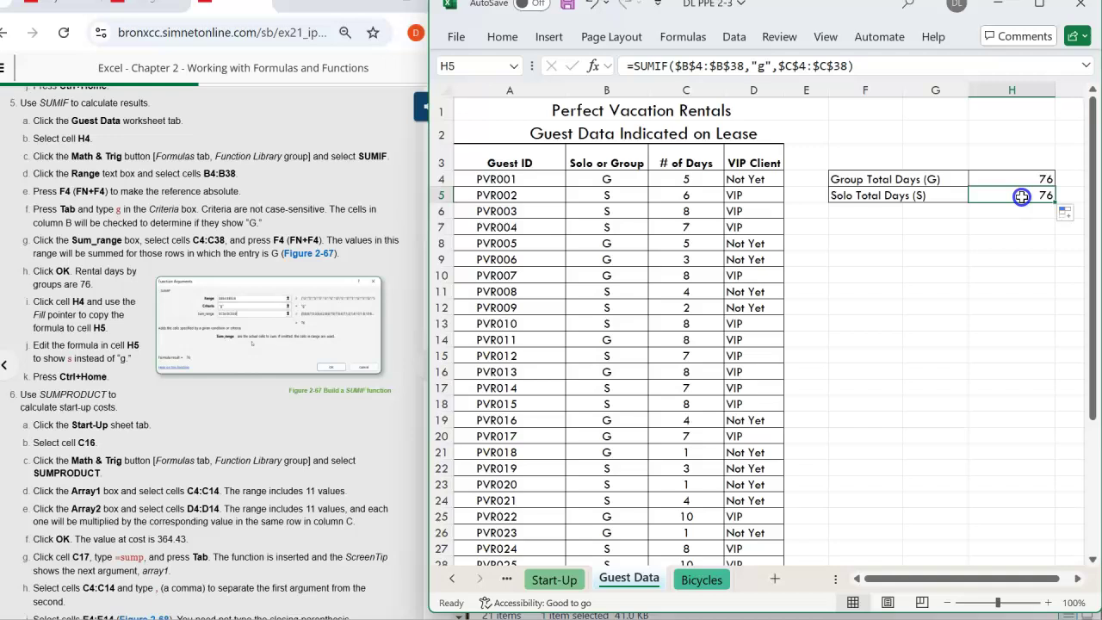
Change the SUMIF criteria in cell H5 to "s" and return to cell A1.
click(764, 67)
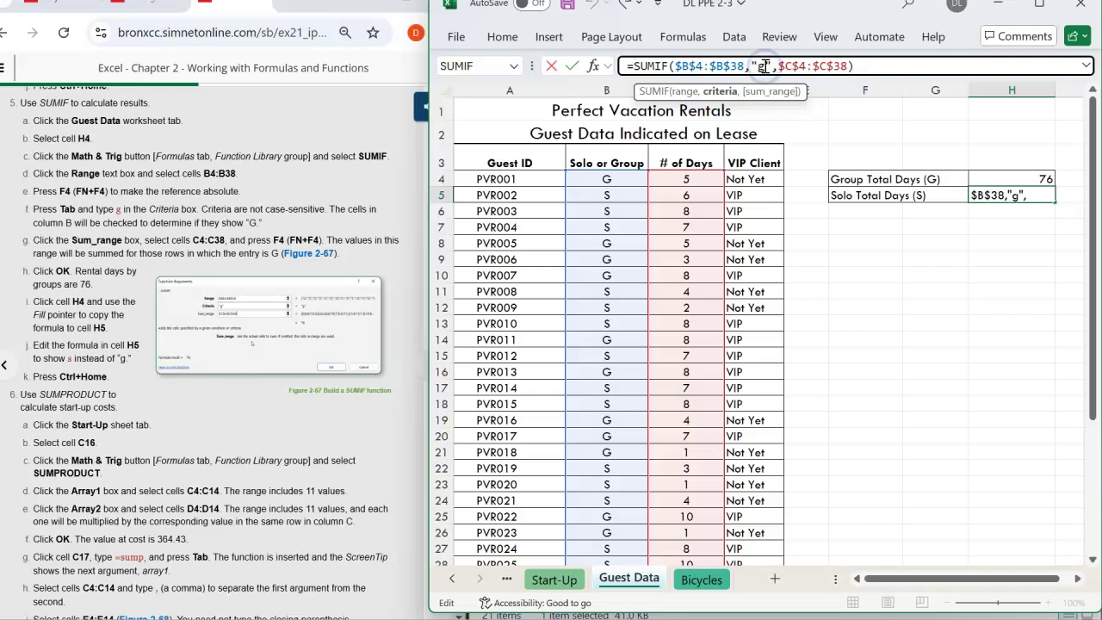
key(BackSpace)
text(s)
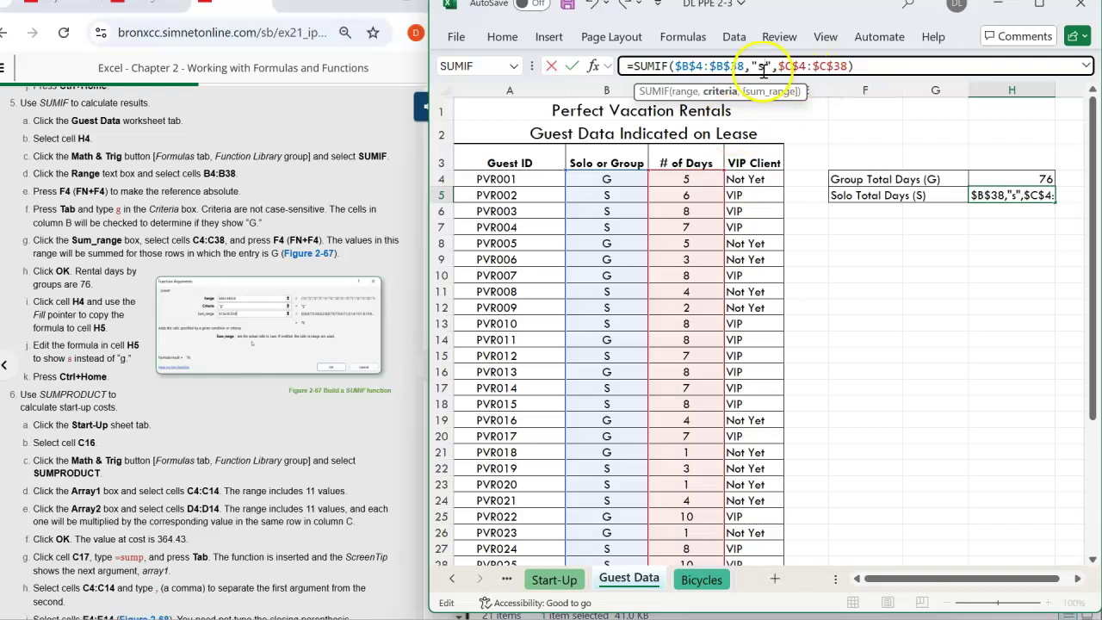
key(Return)
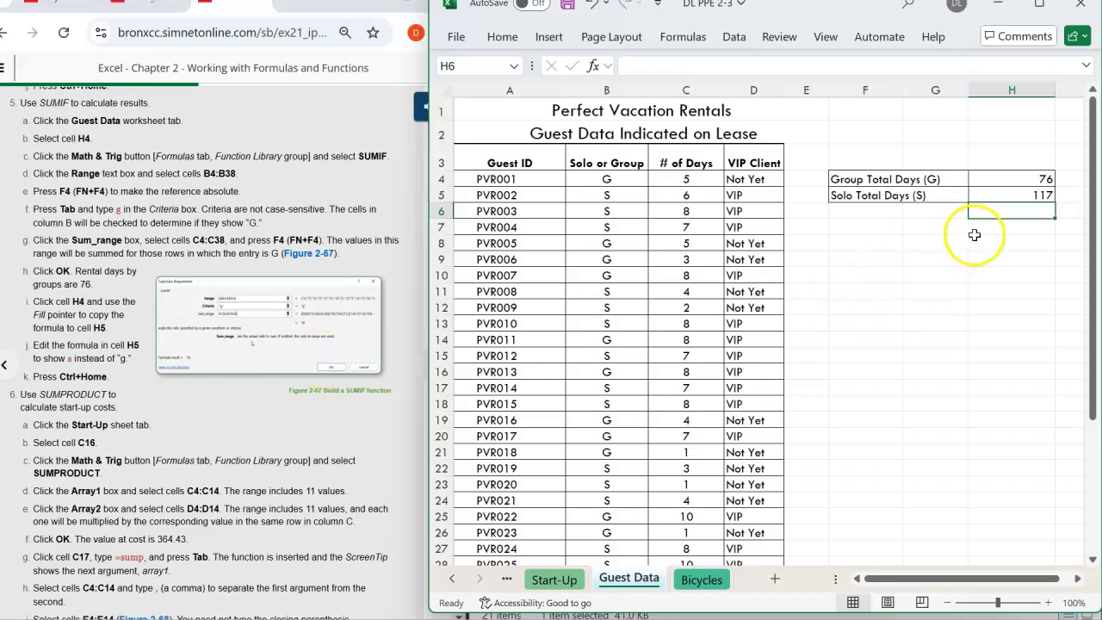
key(ctrl+Home)
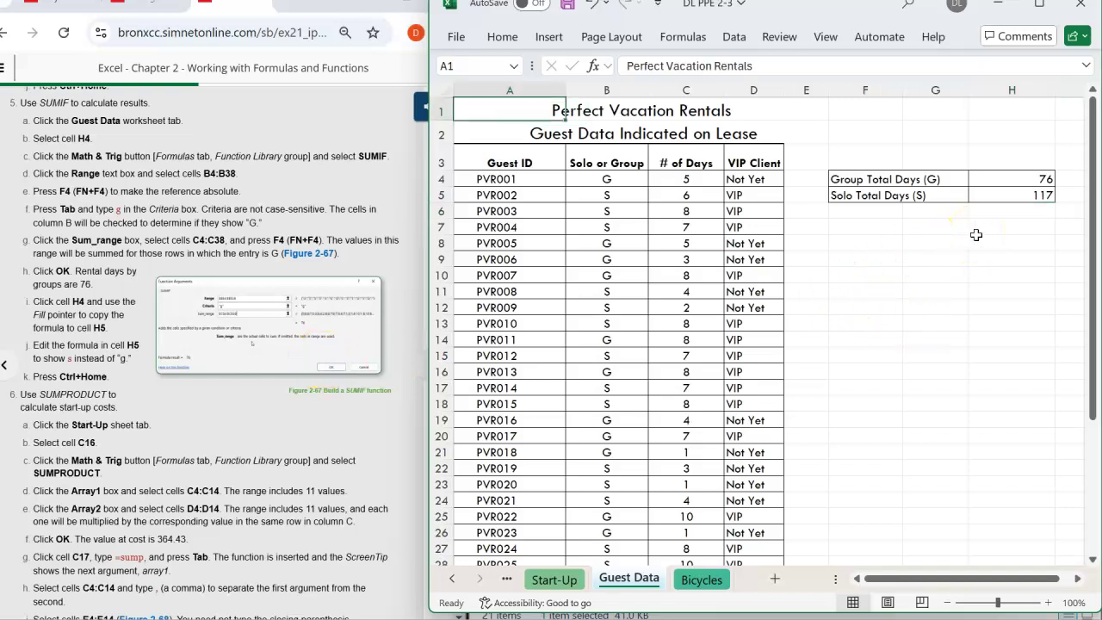
Switch to the Start-Up worksheet and select cell C16 for the cost at required level.
scroll(95, 343, down, 5)
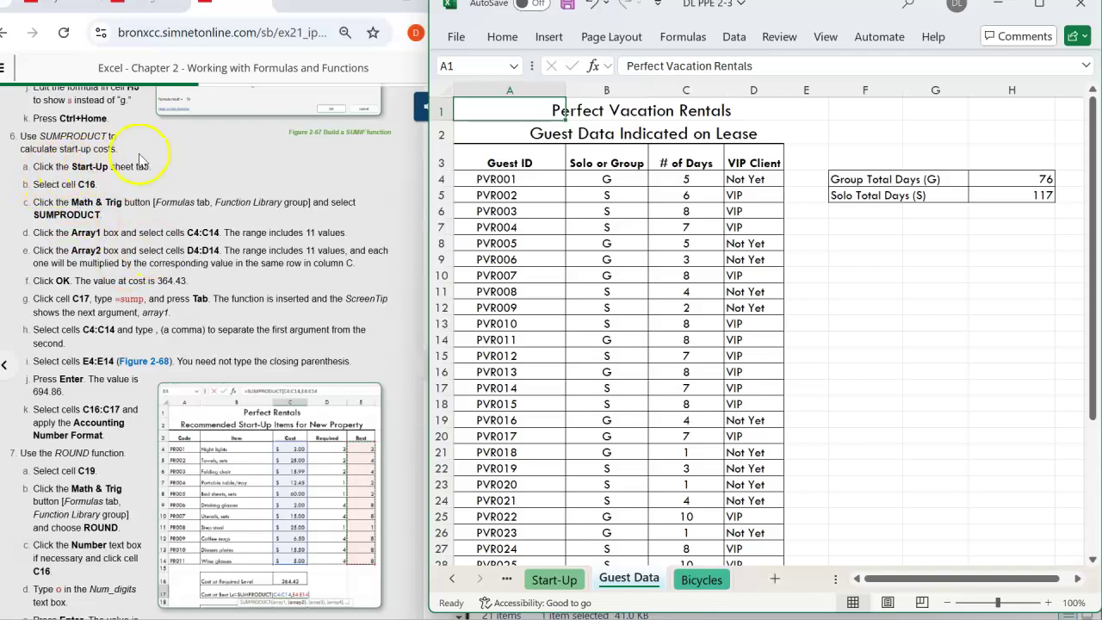
click(450, 580)
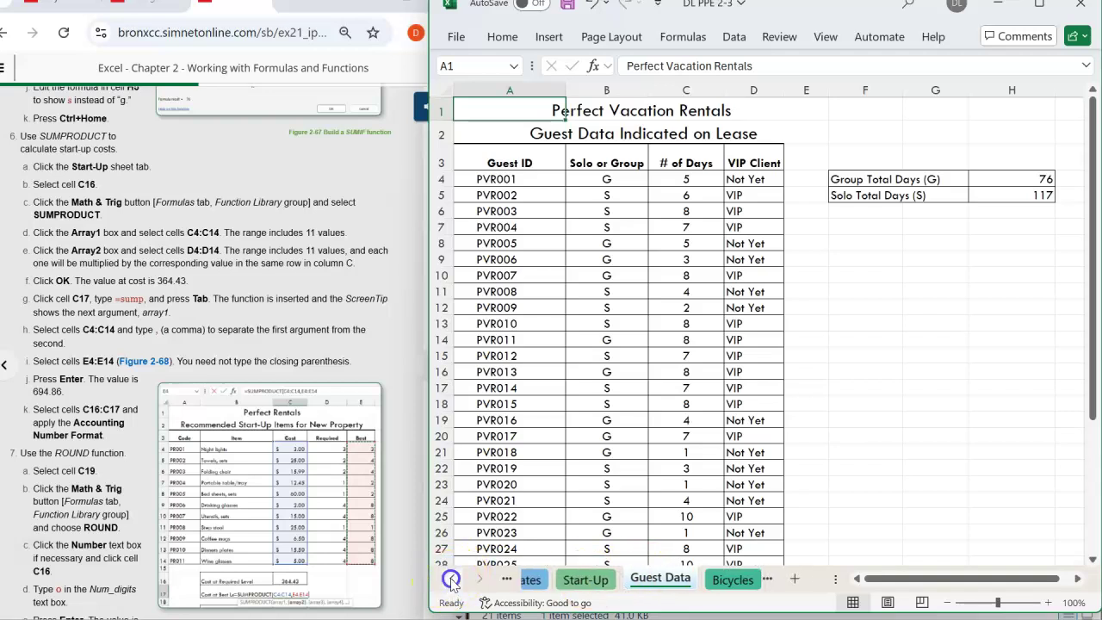
click(607, 580)
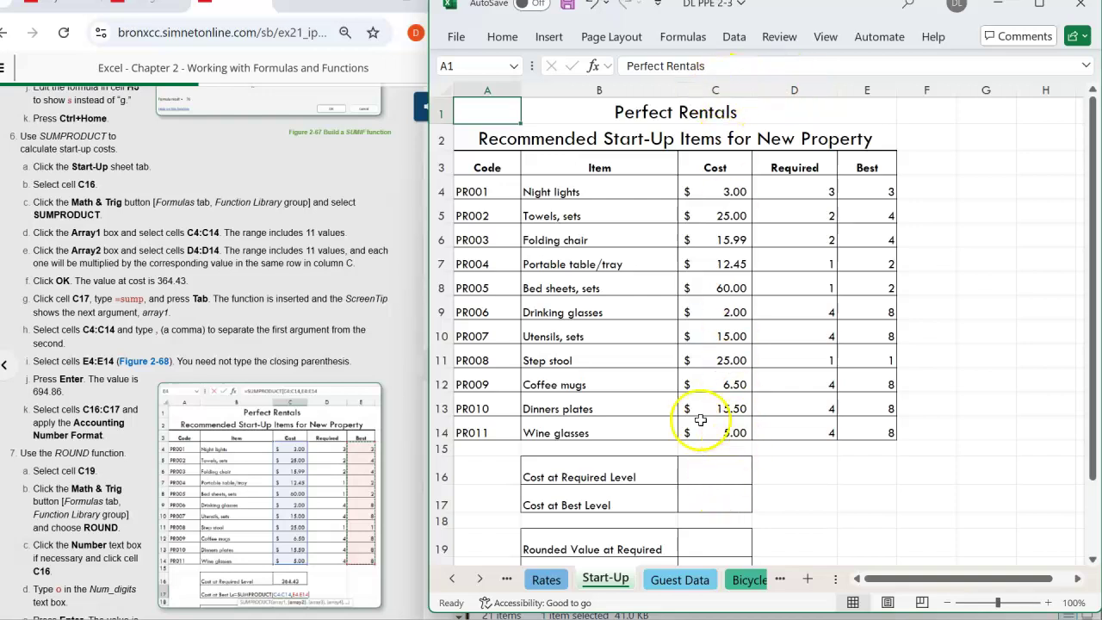
click(441, 62)
text(c16)
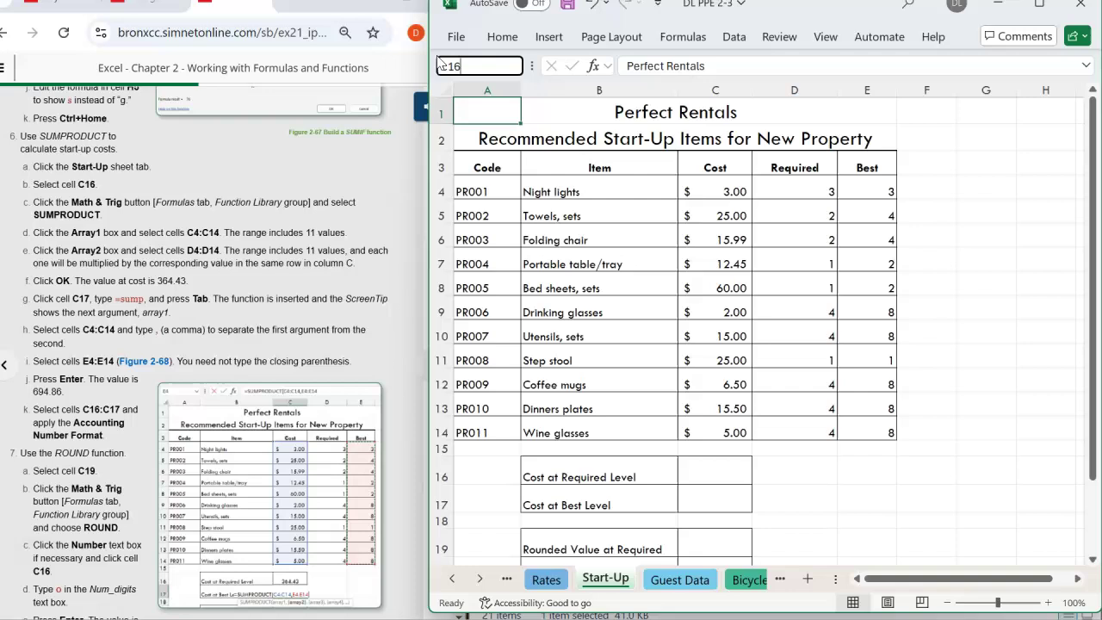
key(Return)
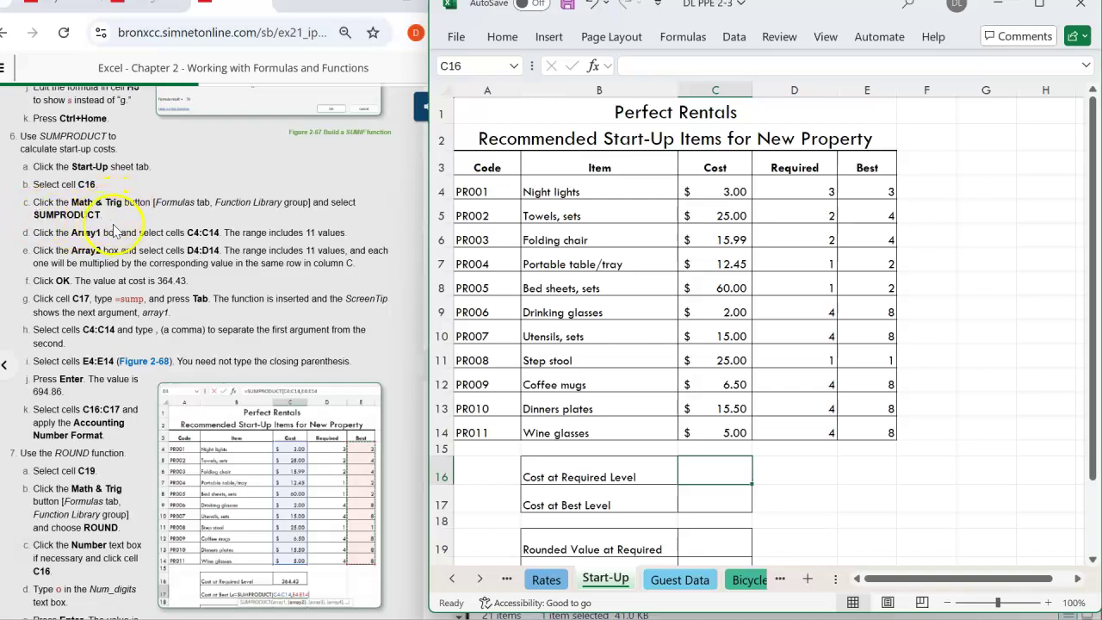
Insert the SUMPRODUCT function in cell C16 from the Math & Trig functions.
click(677, 40)
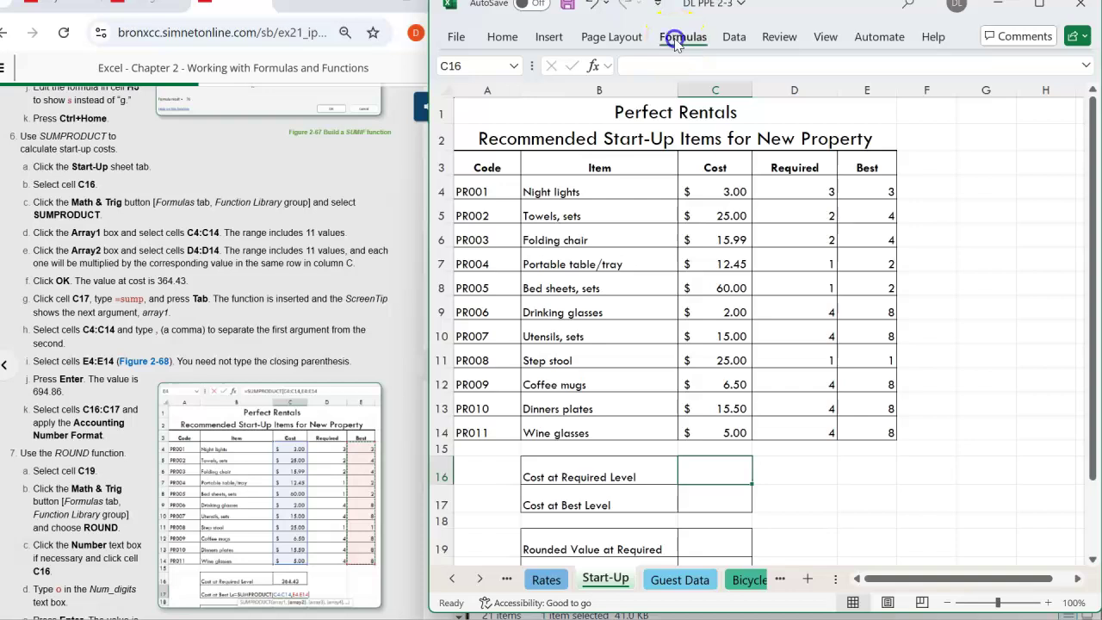
click(717, 87)
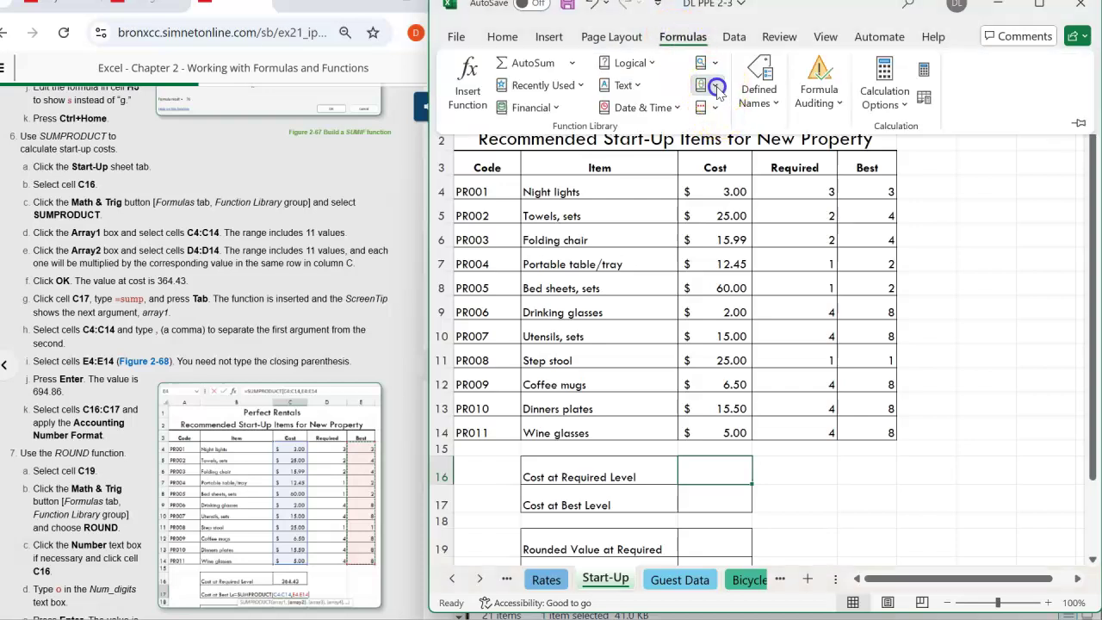
scroll(758, 258, down, 9)
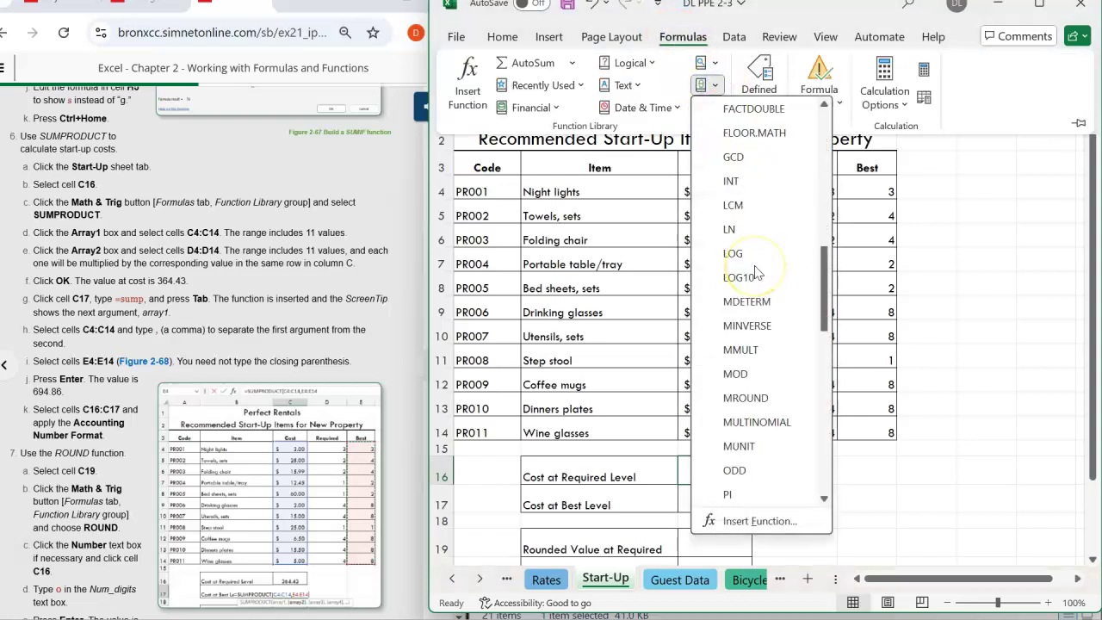
scroll(756, 272, down, 2)
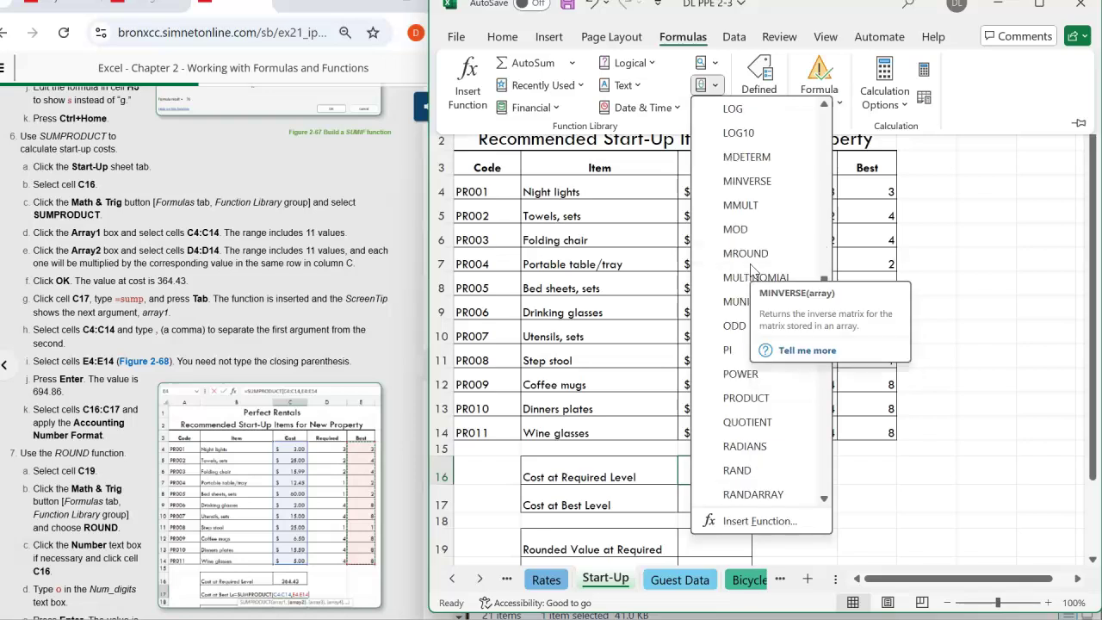
scroll(751, 268, down, 2)
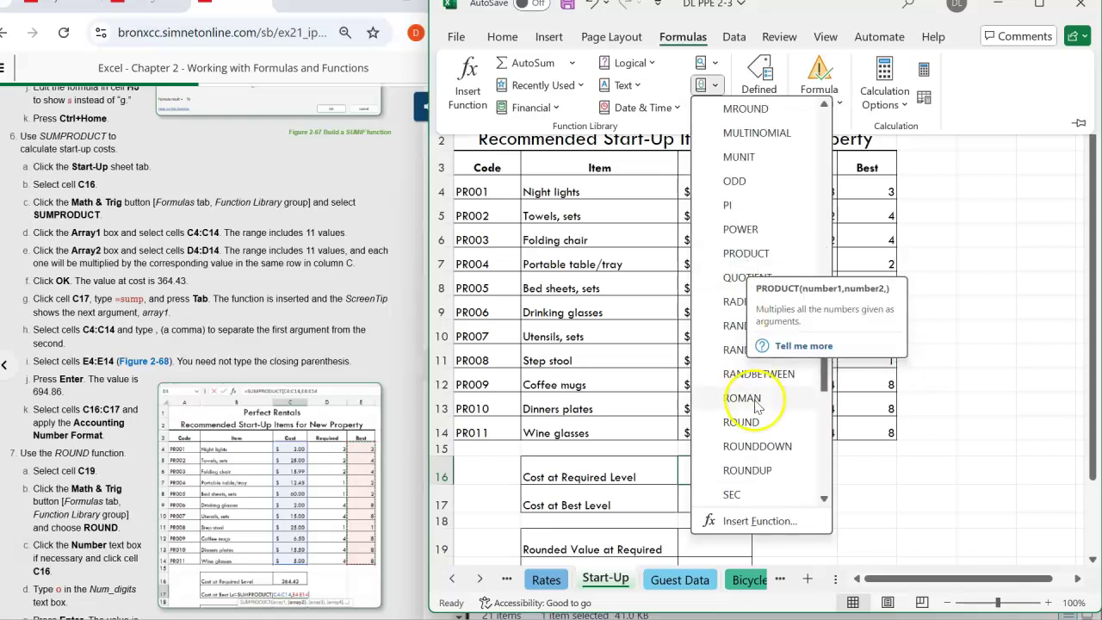
scroll(739, 394, down, 2)
scroll(751, 398, down, 2)
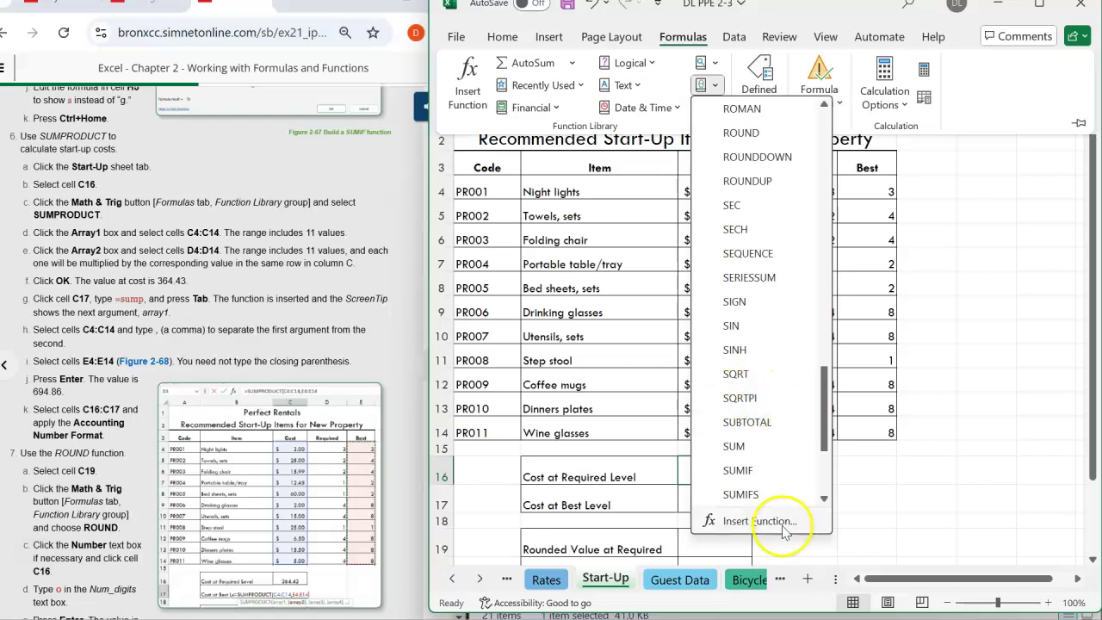
scroll(726, 405, down, 1)
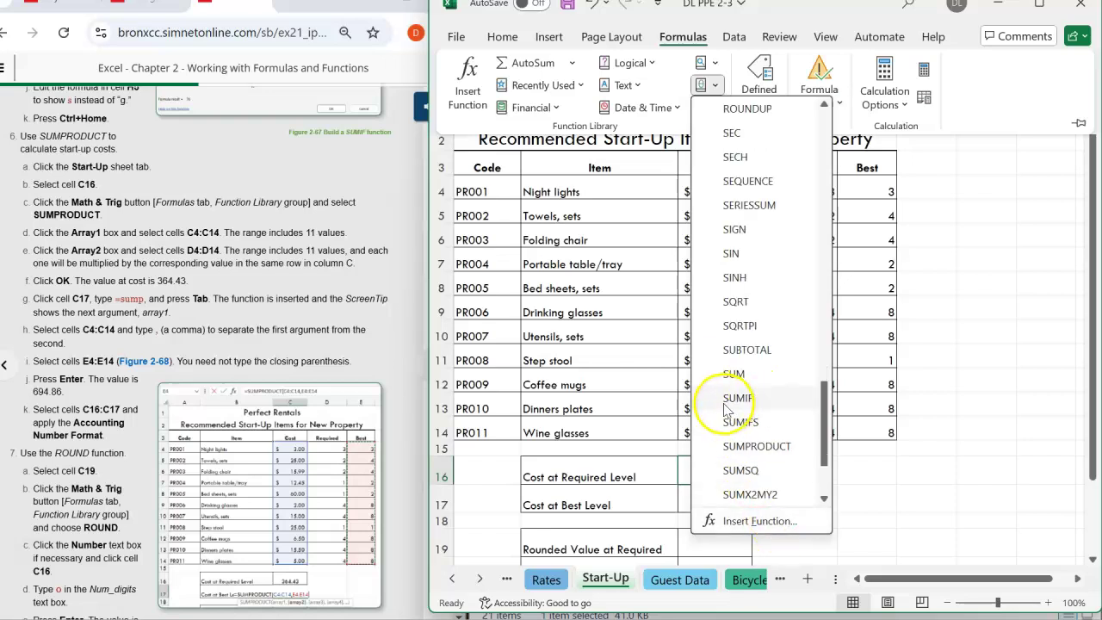
click(742, 446)
drag(257, 2, 421, 36)
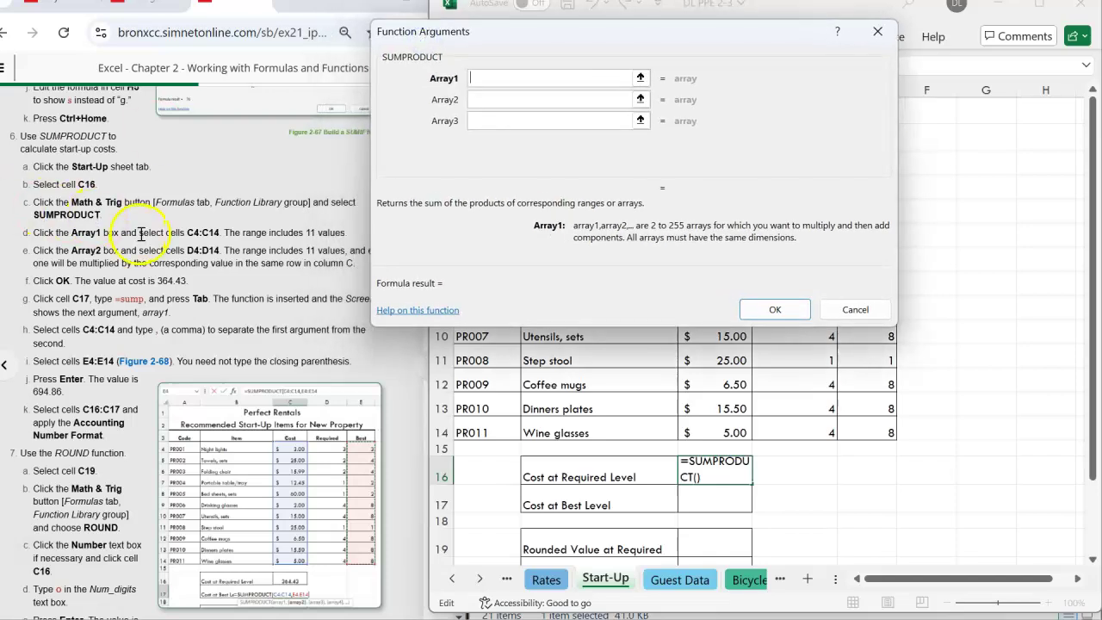
Set Array1 to c4:c14 and Array2 to d4:d14, and complete the SUMPRODUCT function.
click(488, 79)
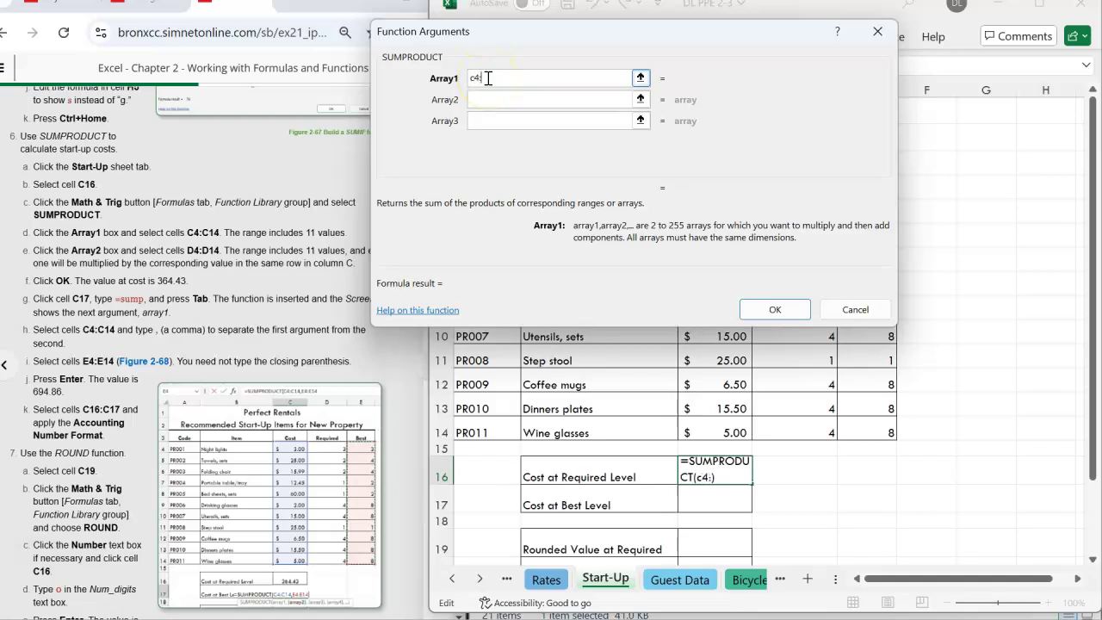
text(c4:c14)
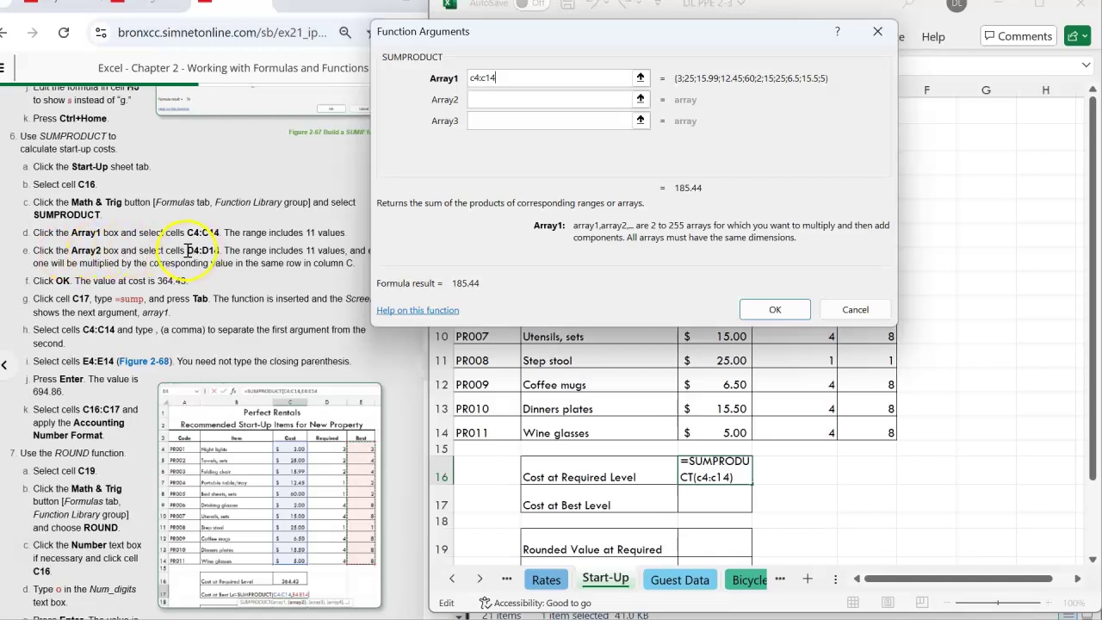
click(493, 98)
text(d4:d1)
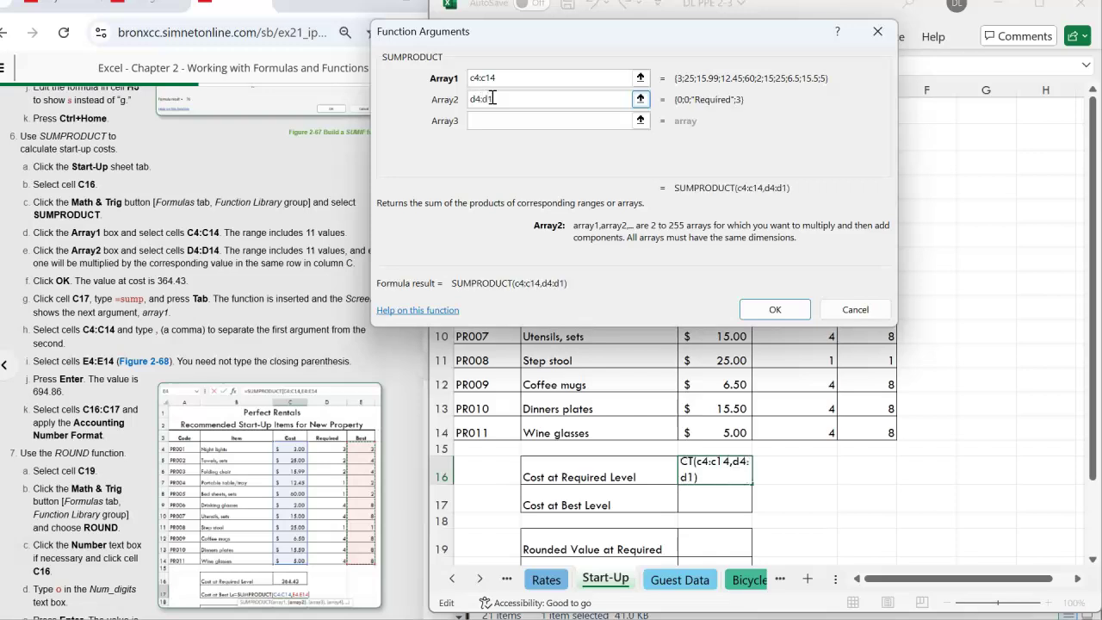
text(4)
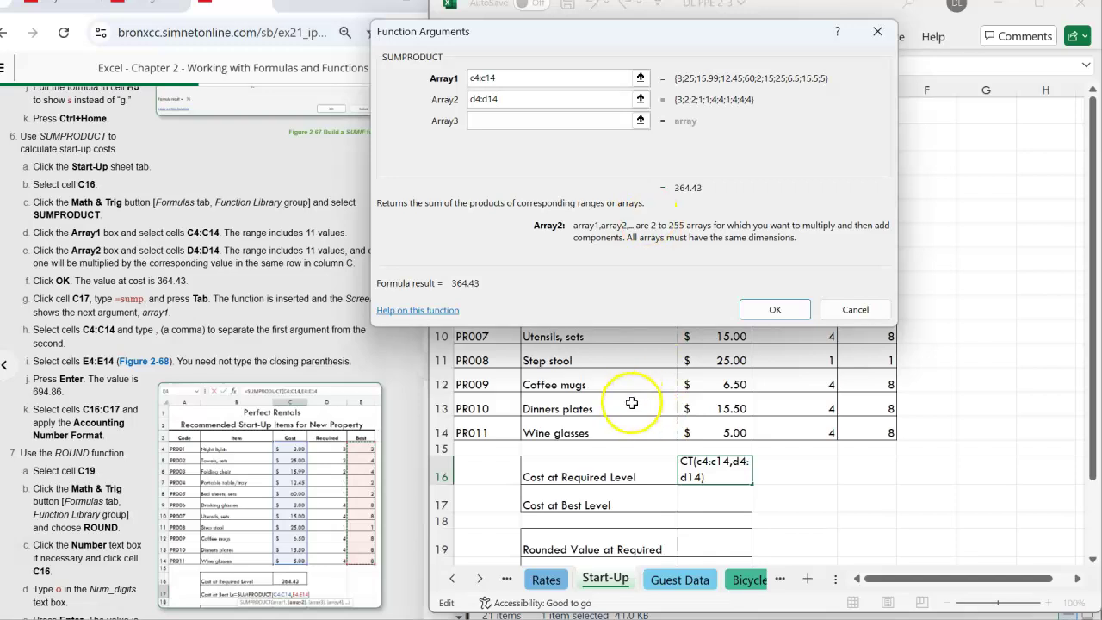
click(791, 312)
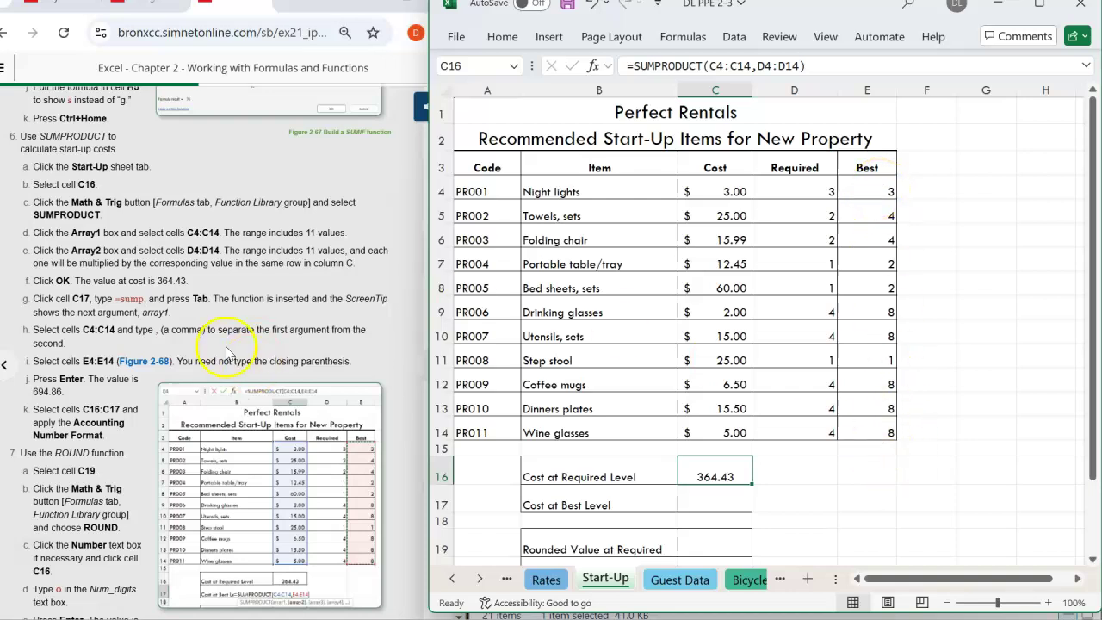
Enter the formula =SUMPRODUCT(c4:c14,e4:e14 in cell C17 for the cost at best level, without a closing parenthesis.
scroll(230, 353, down, 2)
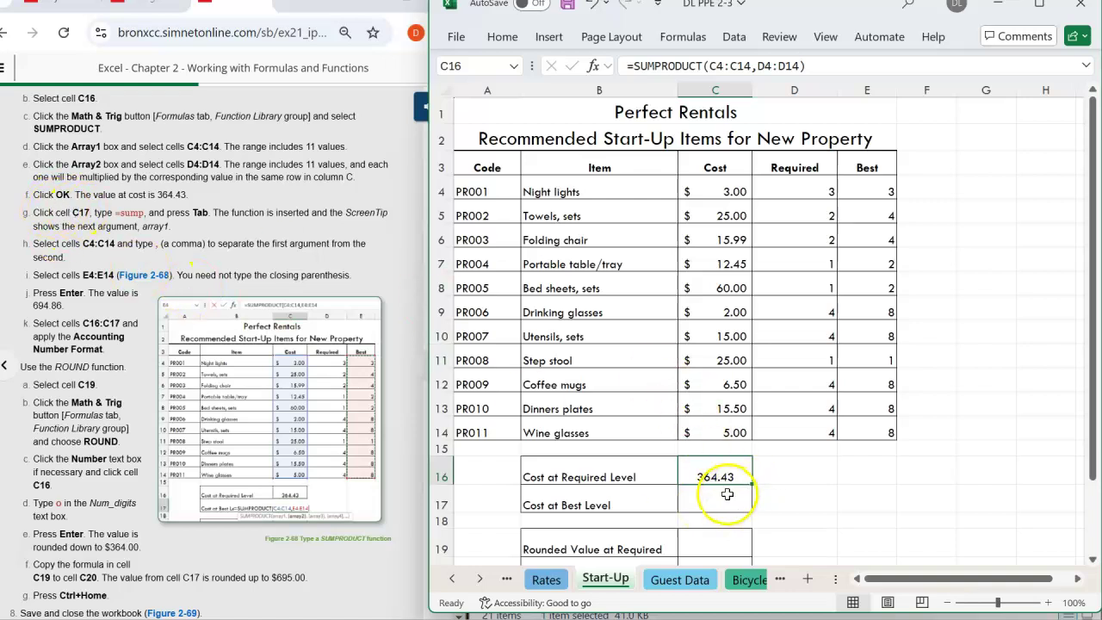
click(728, 494)
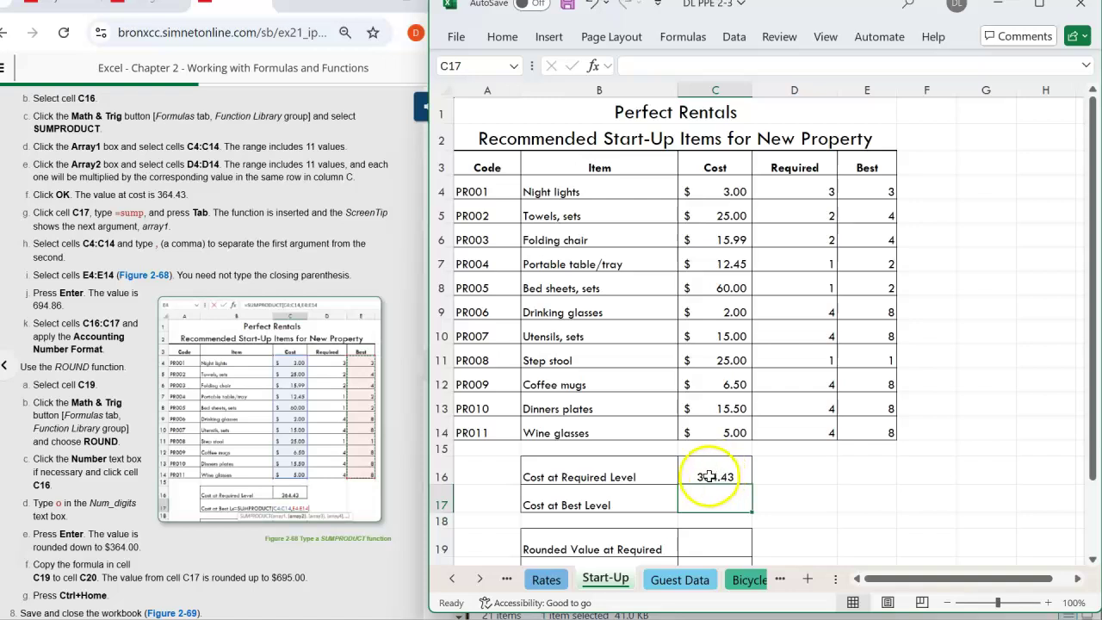
click(635, 64)
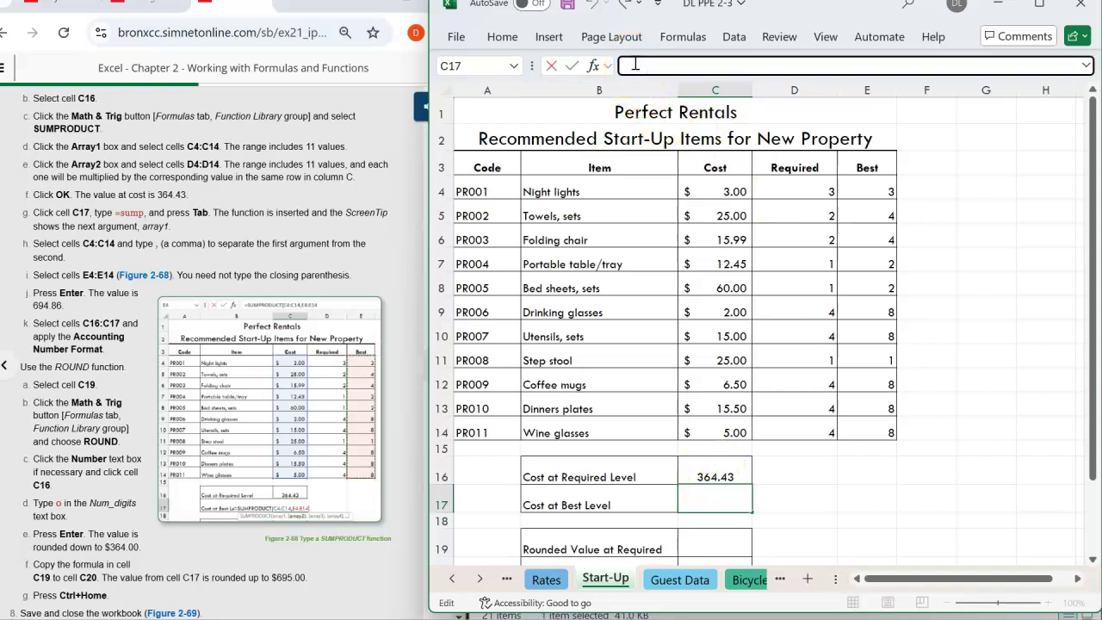
text(=sump)
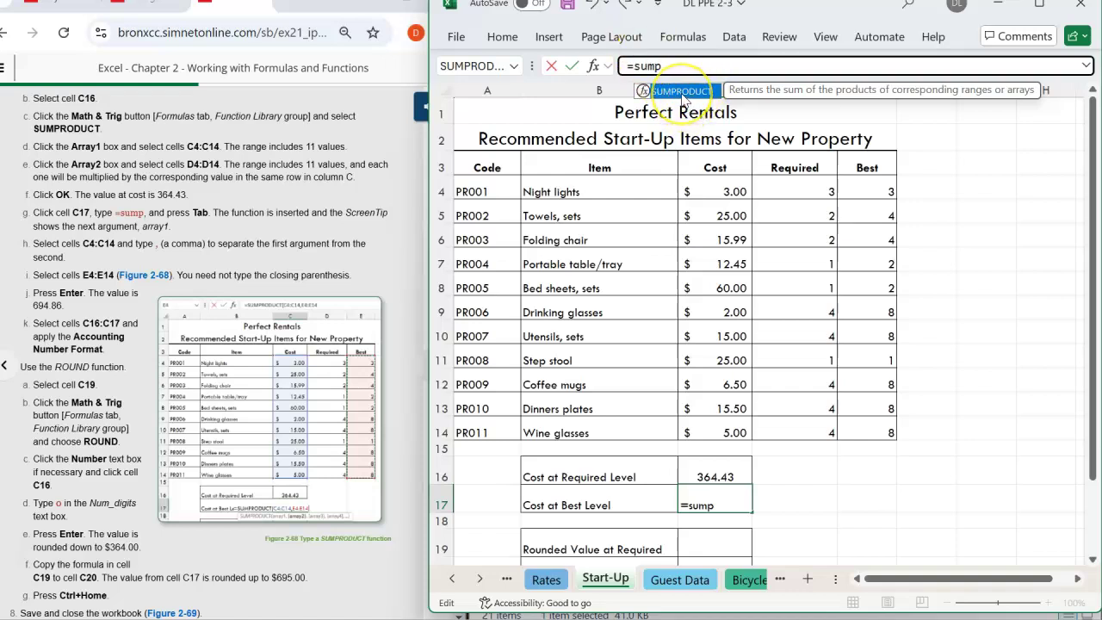
double_click(683, 92)
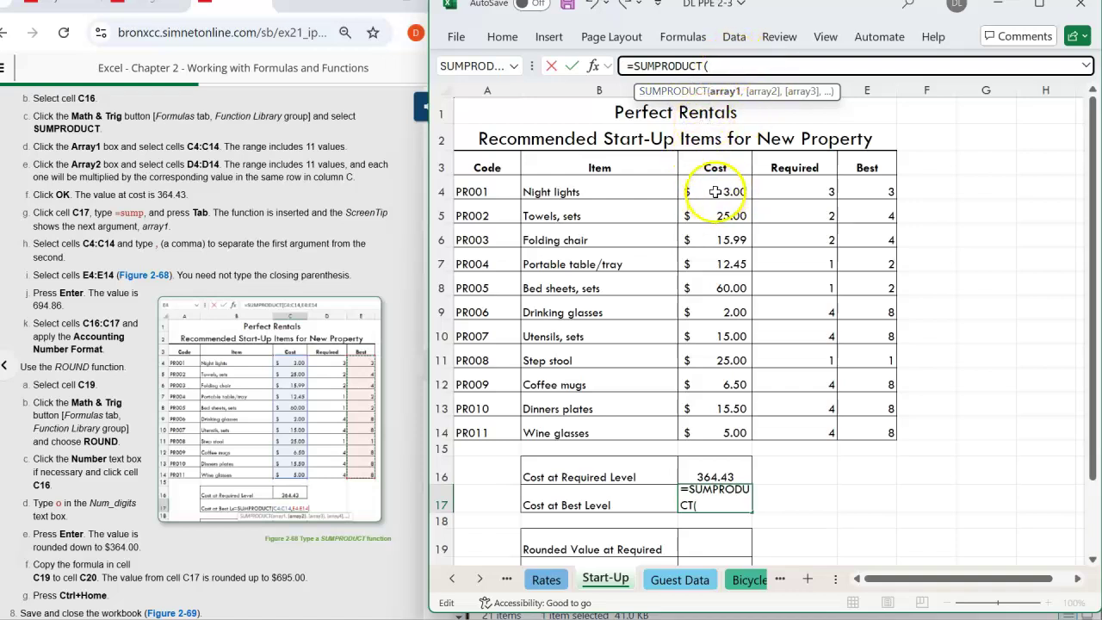
text(c4:c14)
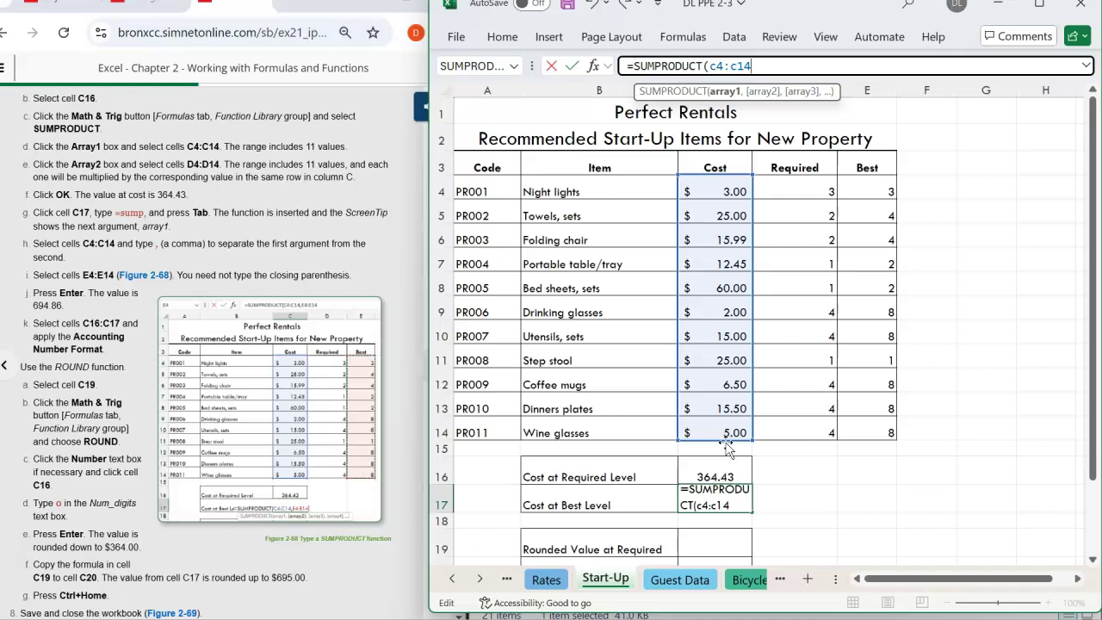
text(,)
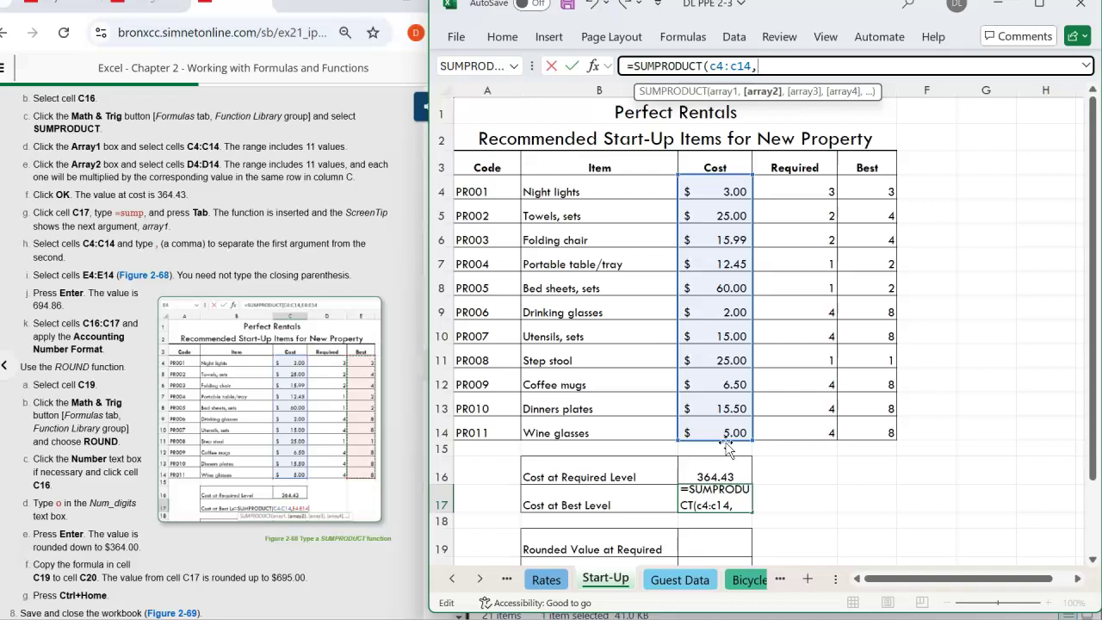
text(e4:e)
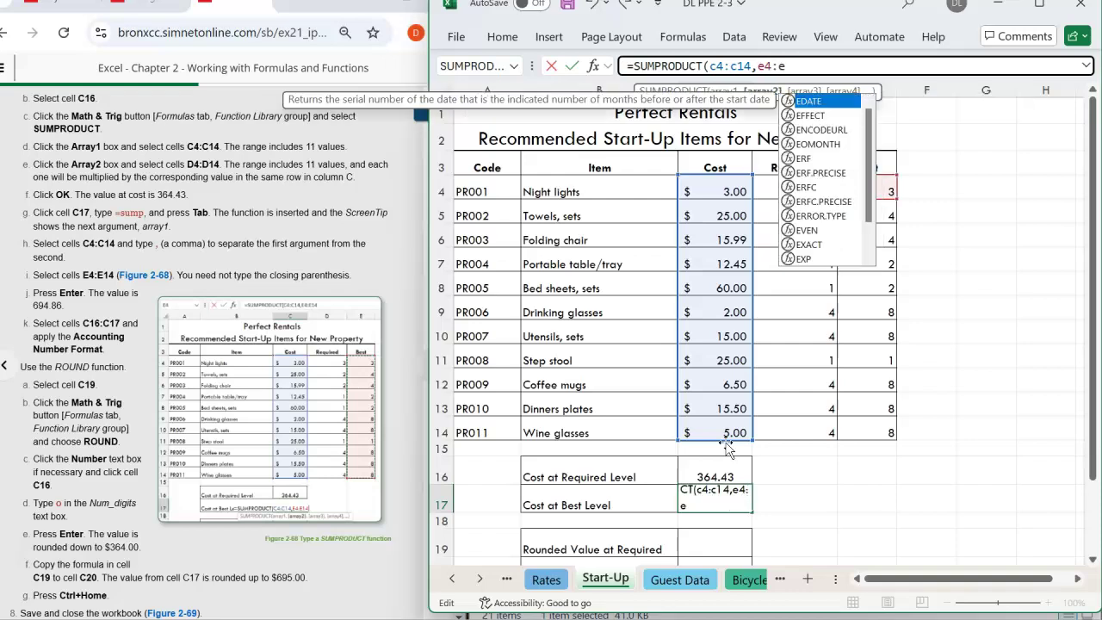
text(14)
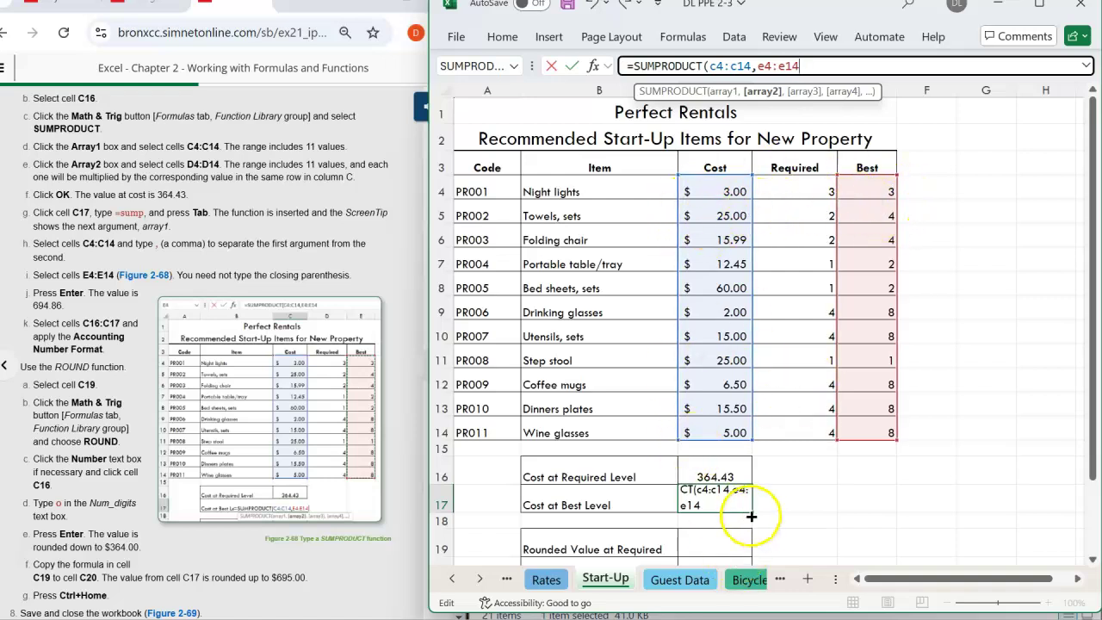
key(Return)
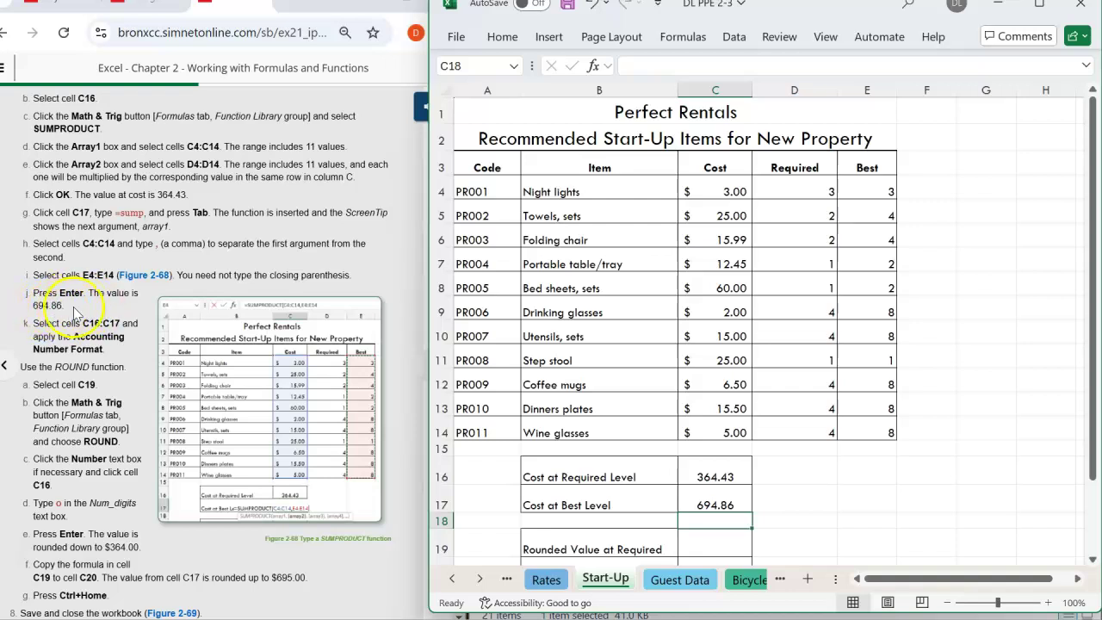
Maximize the workbook window.
scroll(84, 302, down, 1)
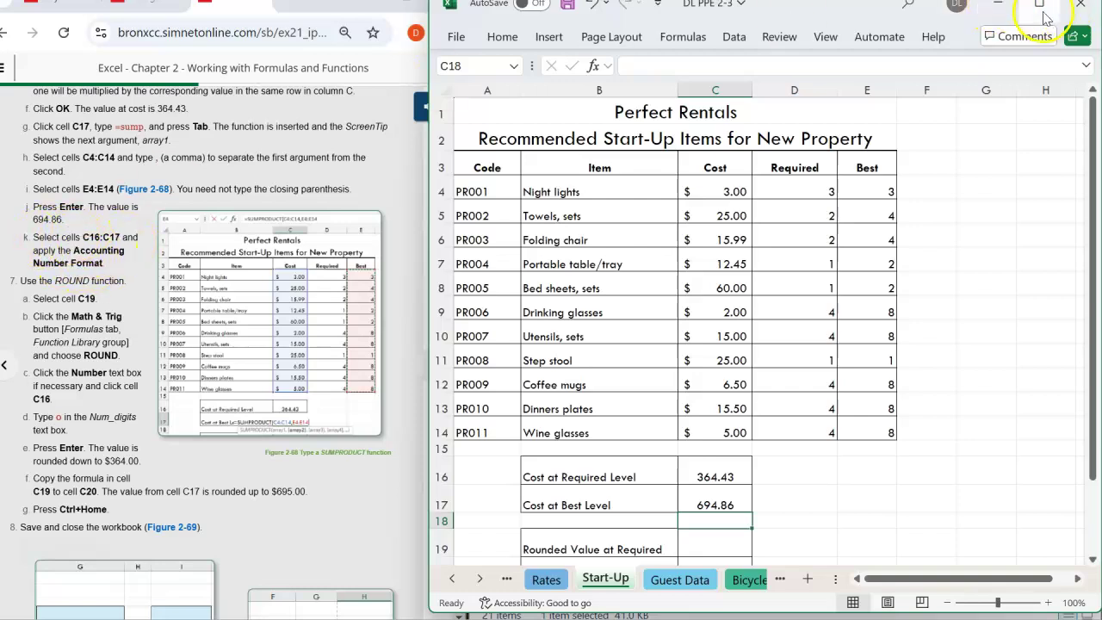
mouse_move(1045, 14)
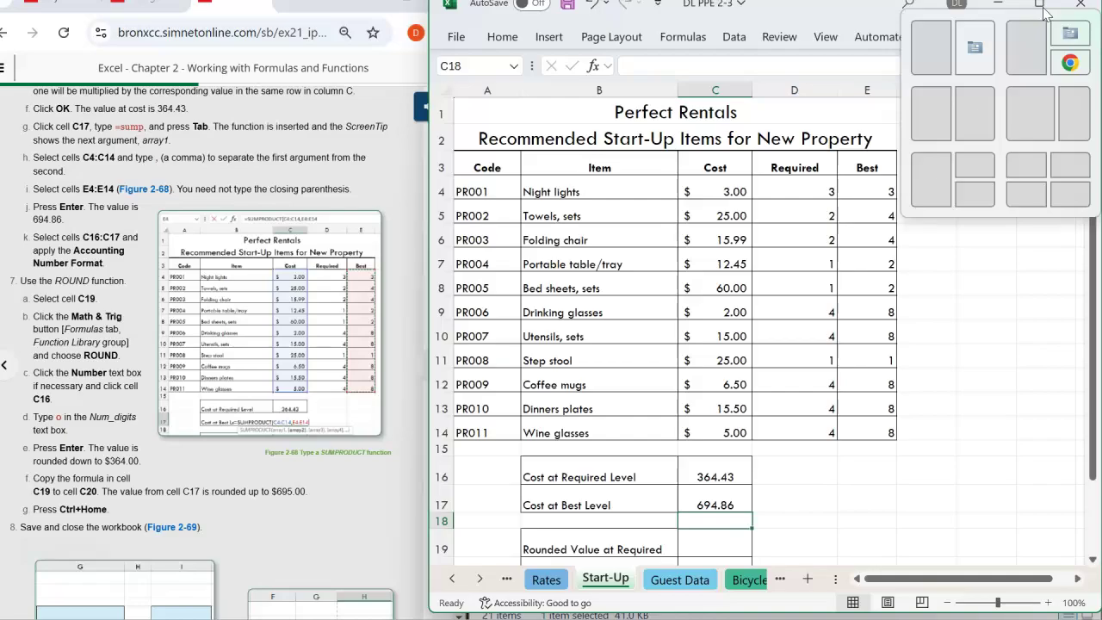
click(1041, 7)
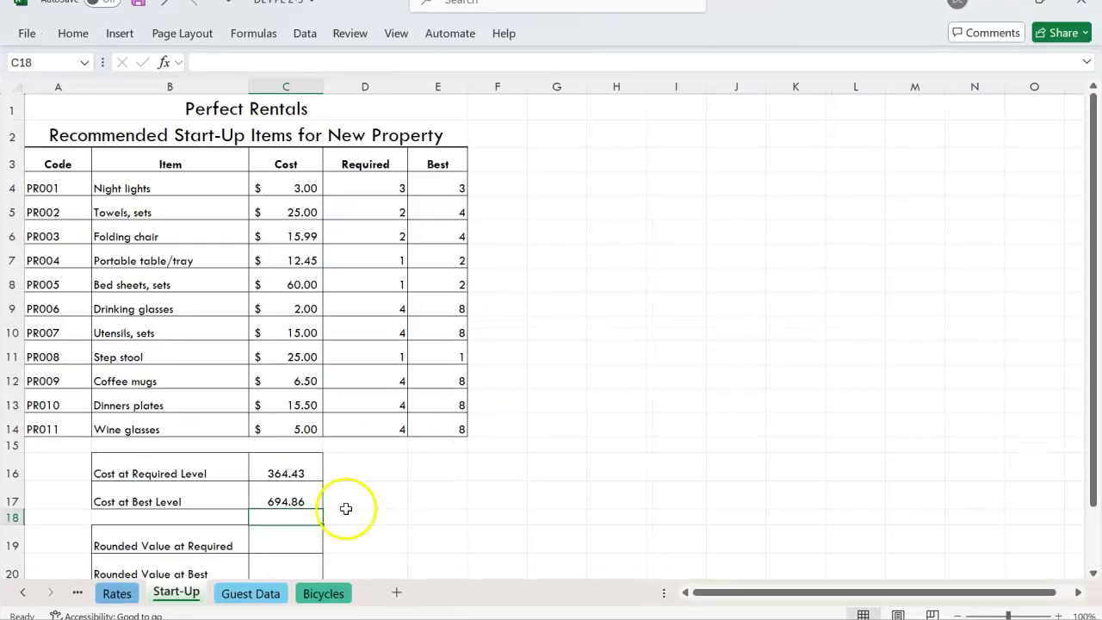
Apply the Accounting number format to cells C16:C17 and restore the workbook window to its smaller size beside the instructions.
click(277, 470)
click(283, 500)
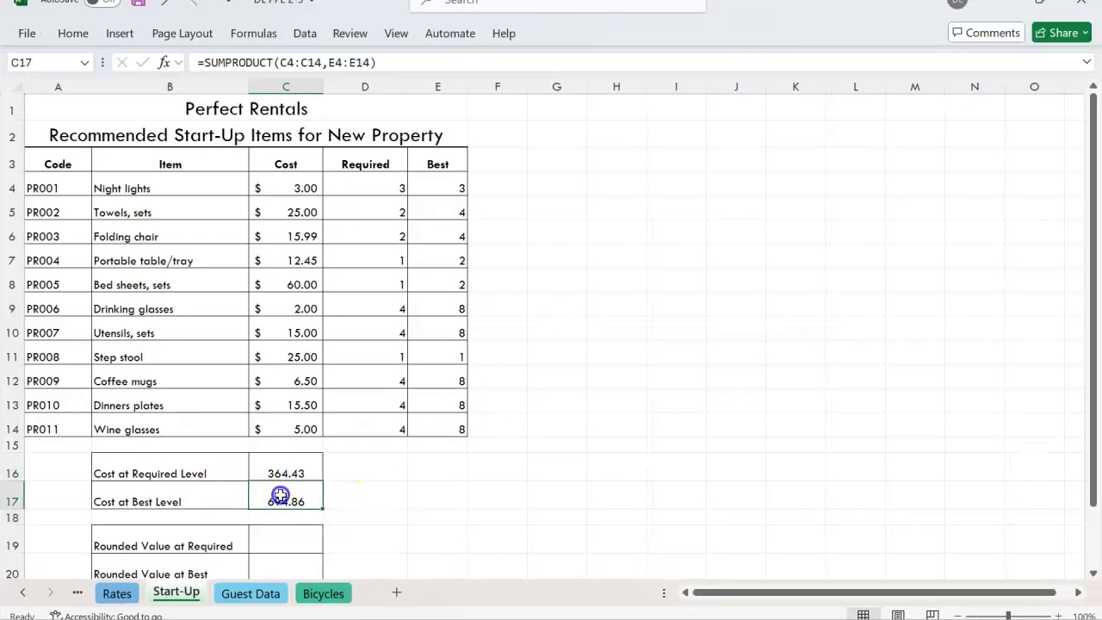
click(72, 35)
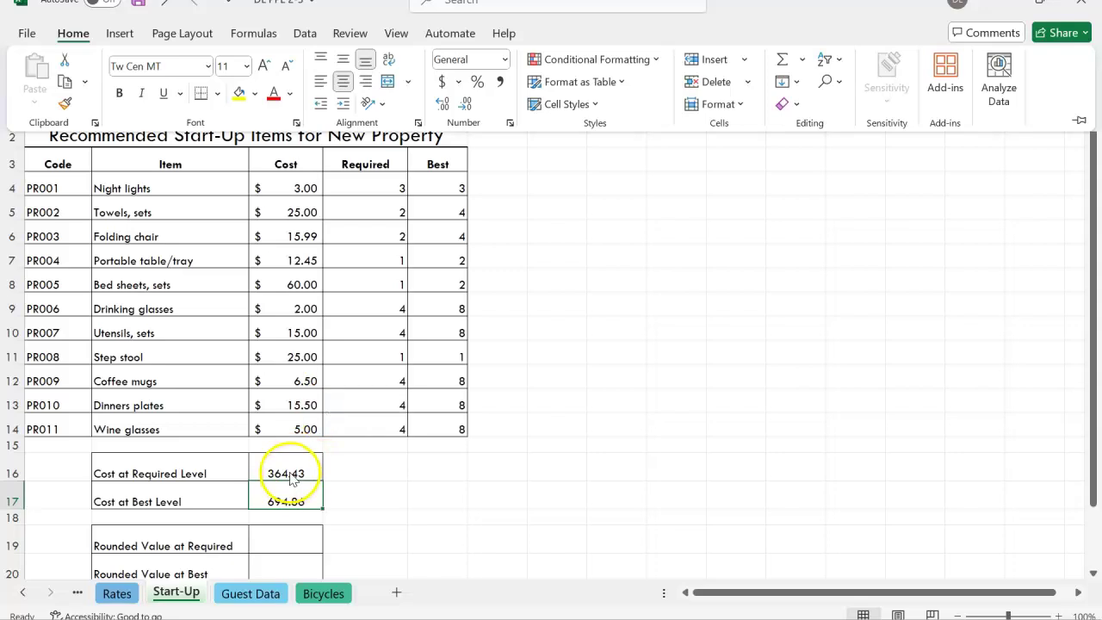
click(288, 470)
drag(288, 470, 293, 497)
click(71, 33)
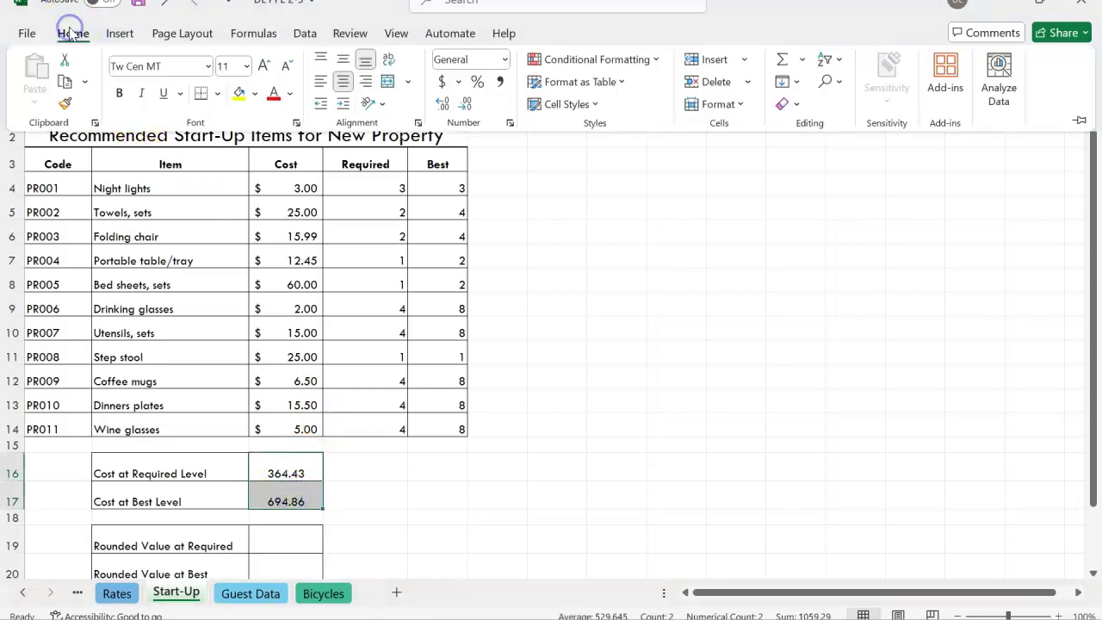
click(506, 60)
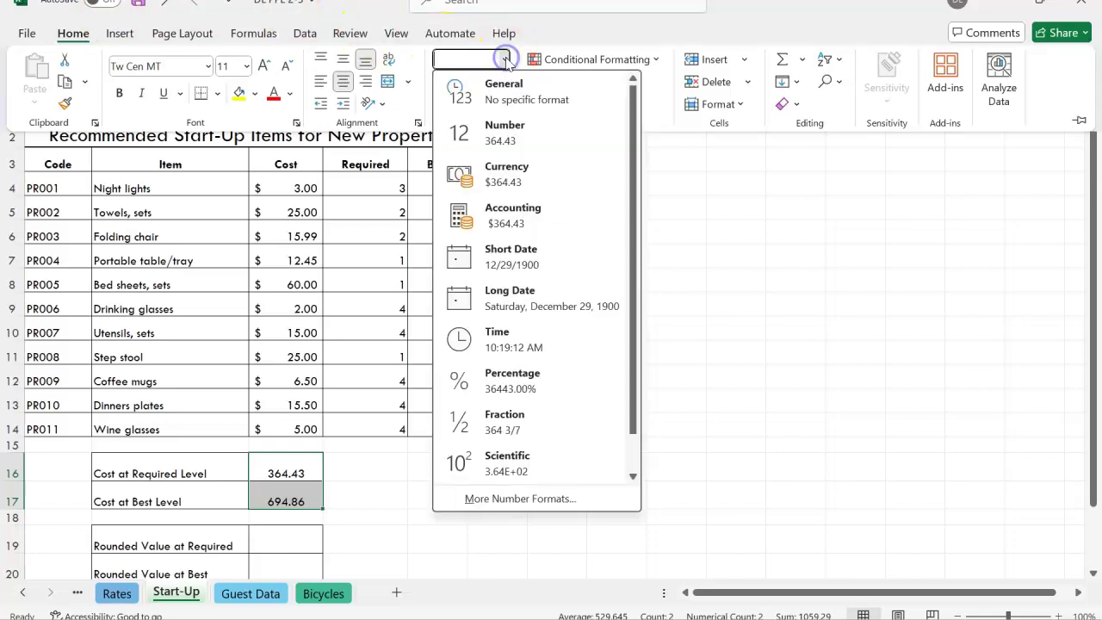
click(514, 214)
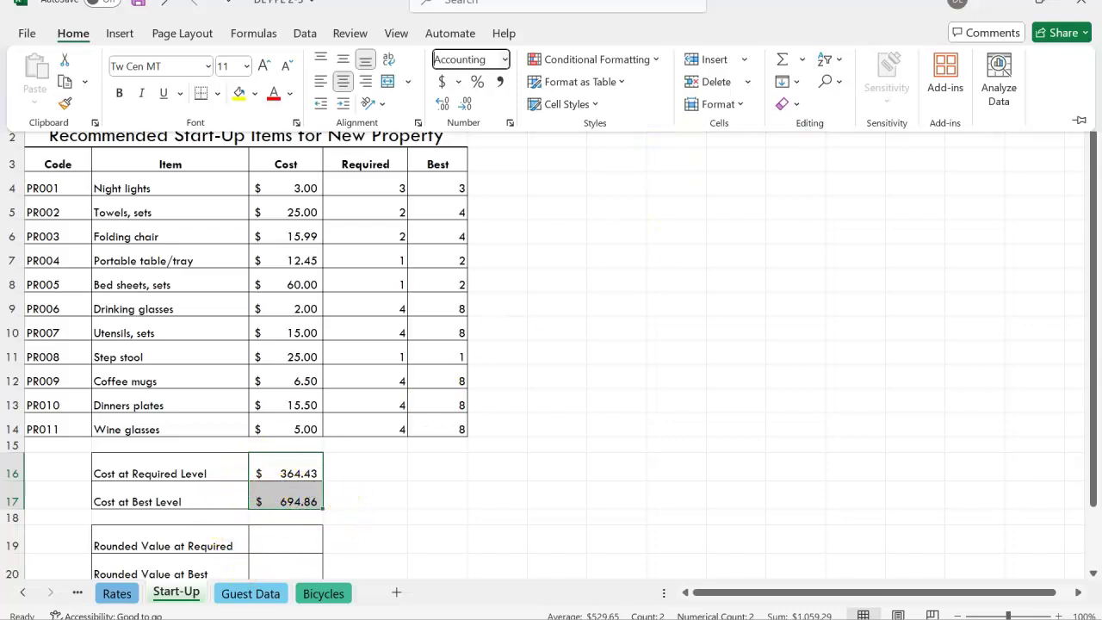
click(1043, 5)
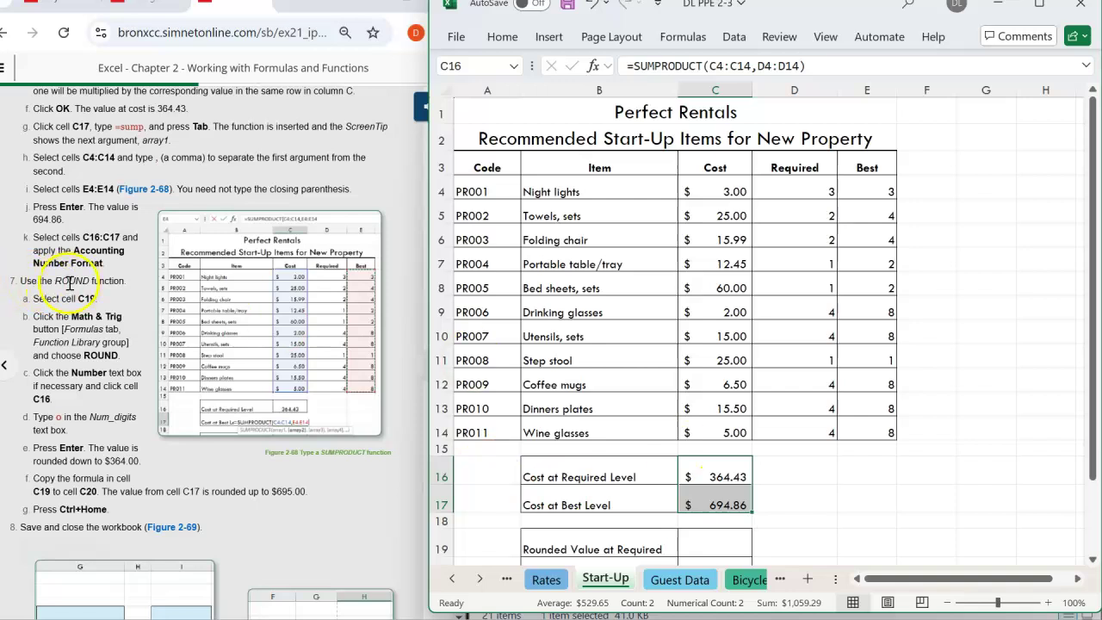
Insert the ROUND function in cell C19, Rounded Value at Required, from the Math & Trig functions.
scroll(815, 466, down, 2)
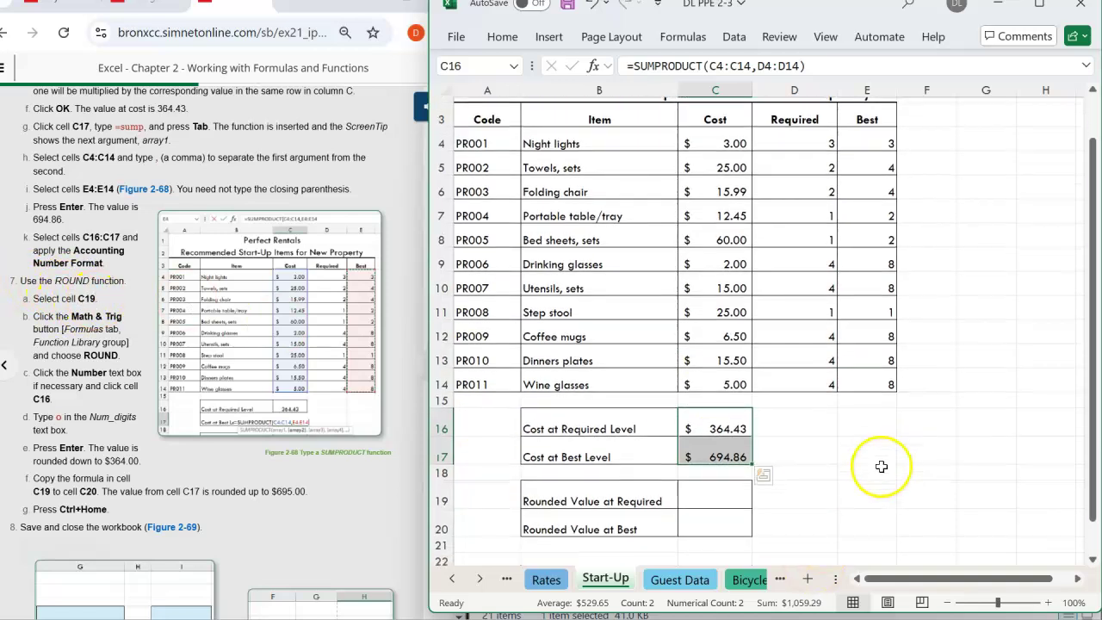
click(701, 396)
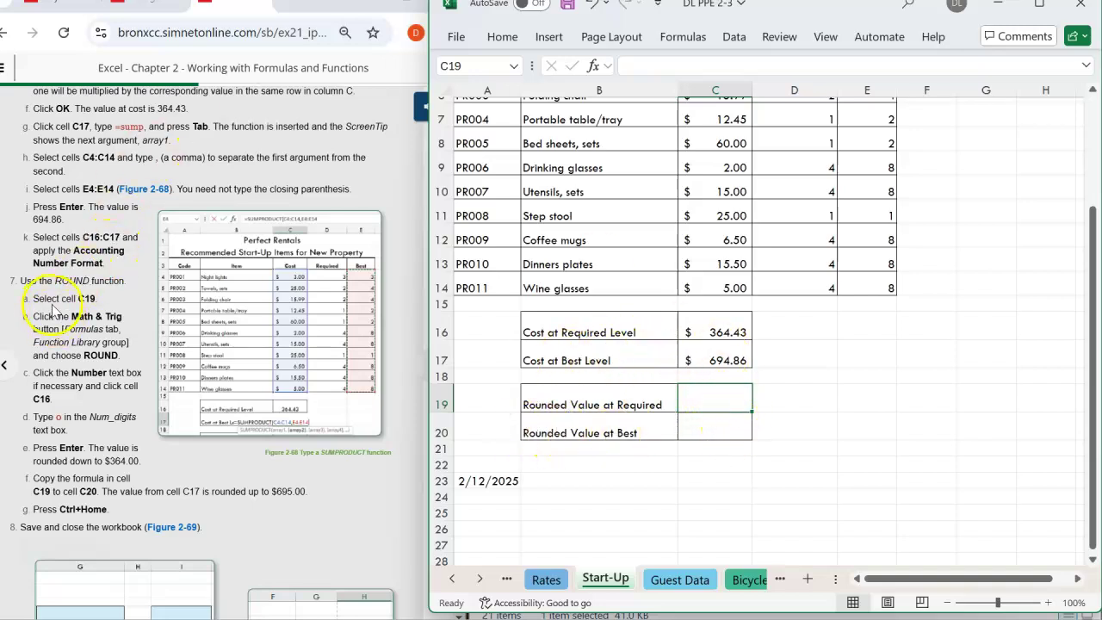
click(729, 399)
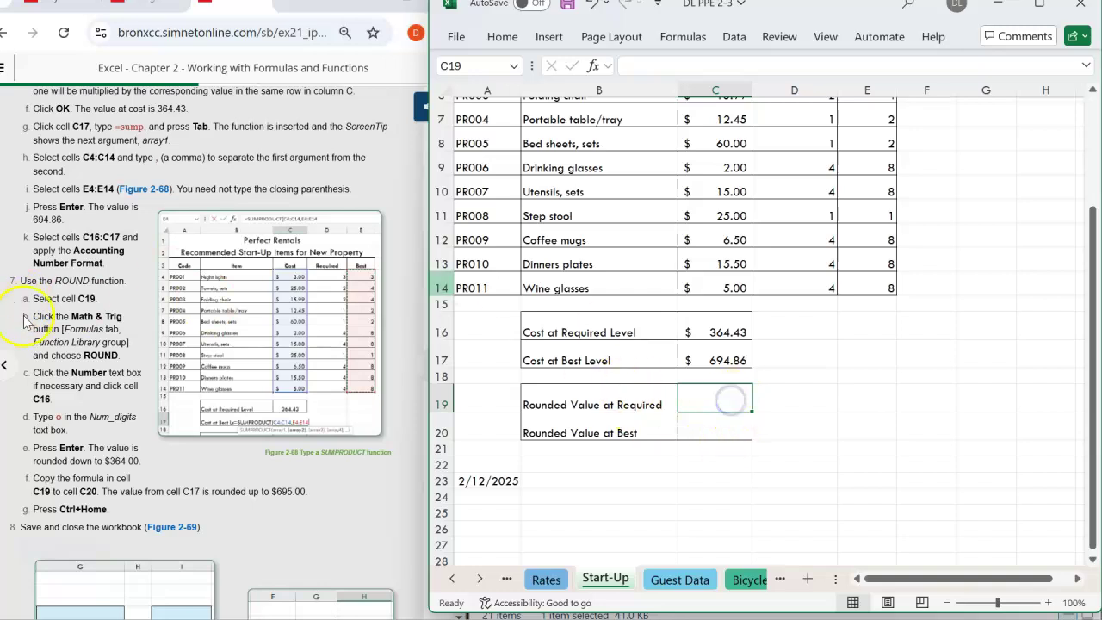
click(683, 37)
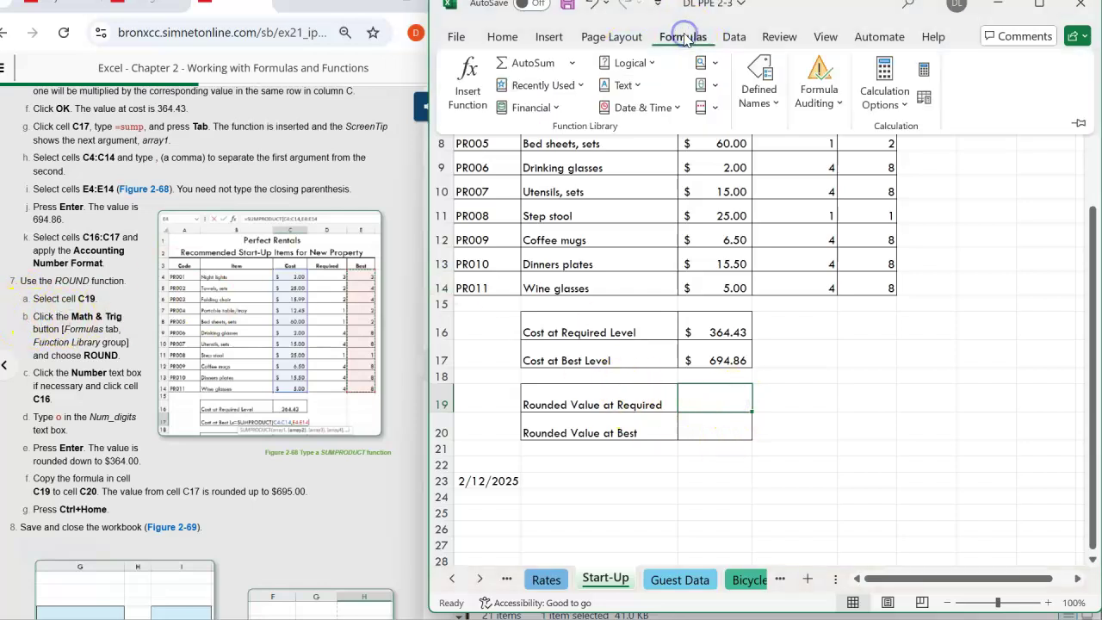
click(714, 86)
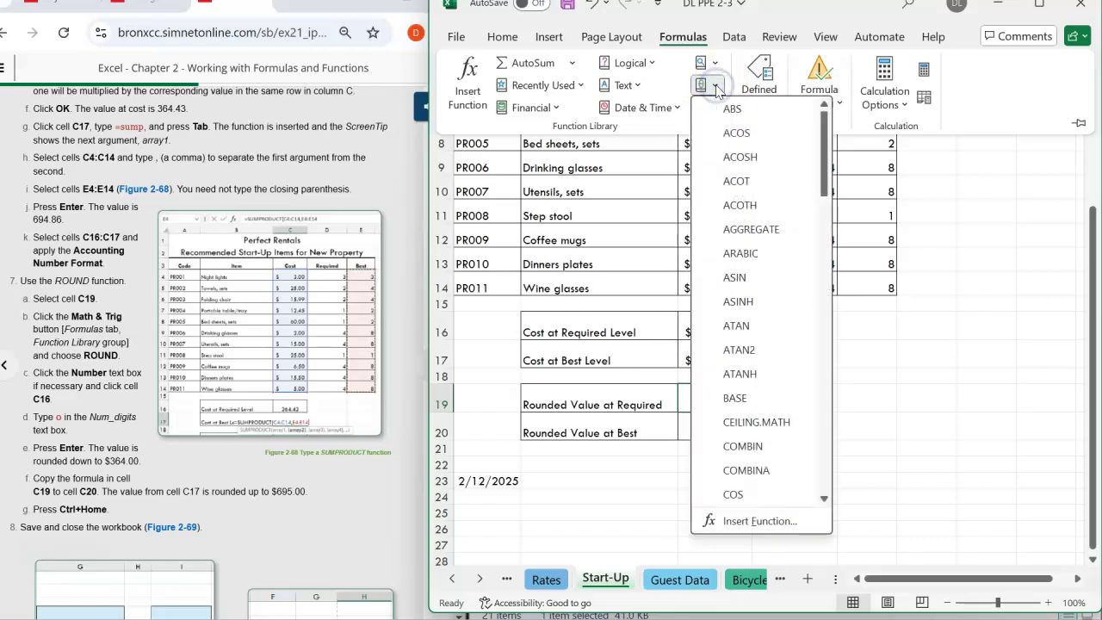
click(825, 116)
drag(824, 117, 830, 308)
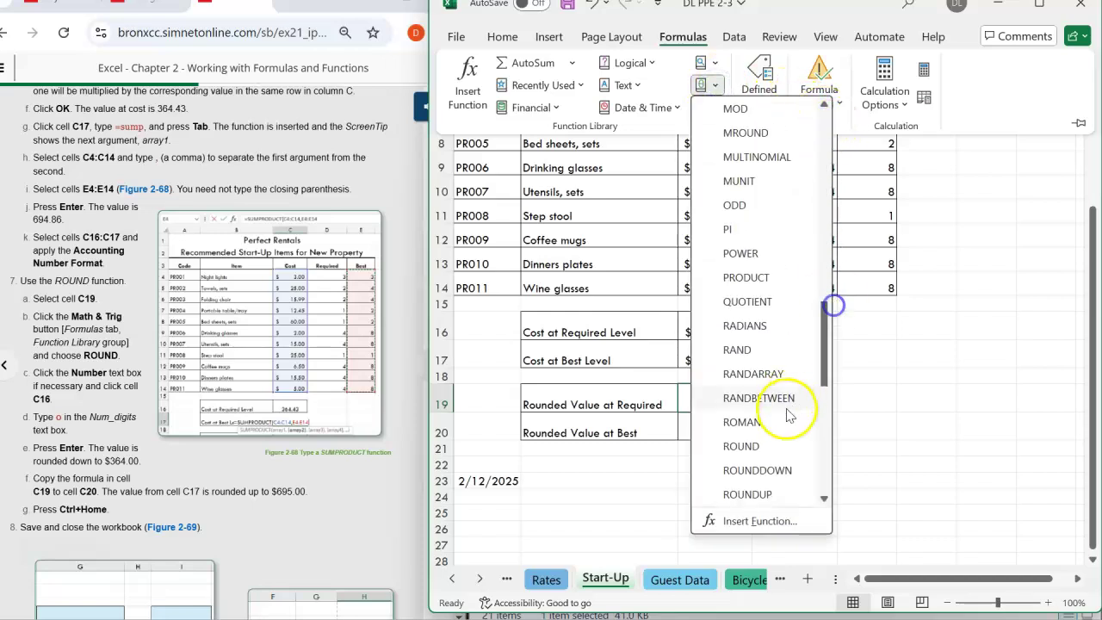
click(743, 448)
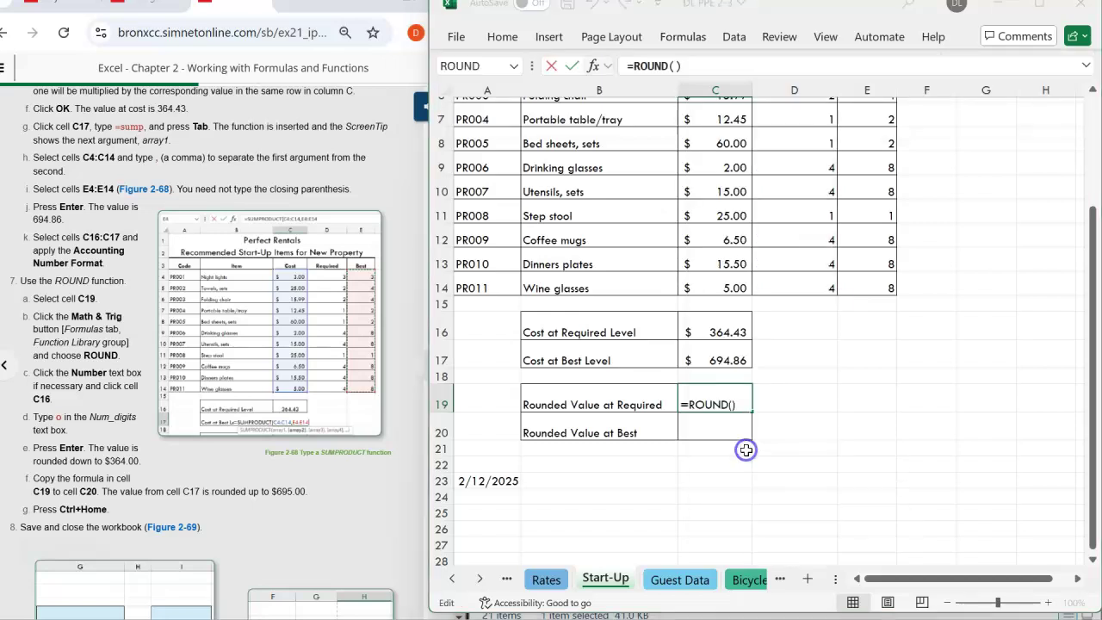
Set Number to c16 and Num_digits to 0, and complete the ROUND function.
click(521, 110)
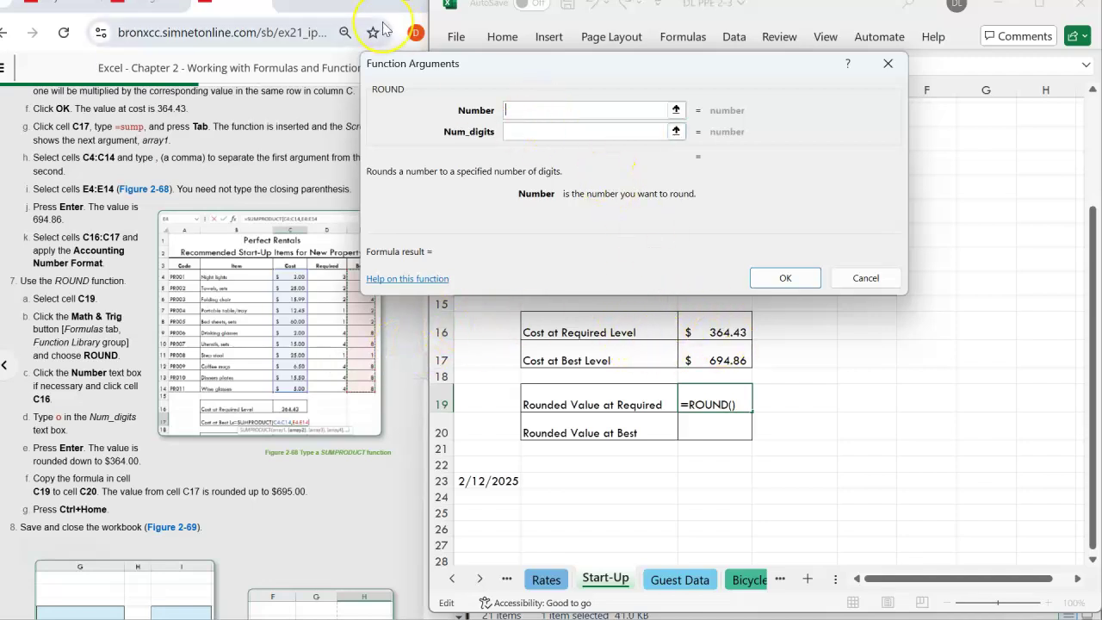
text(6)
click(521, 132)
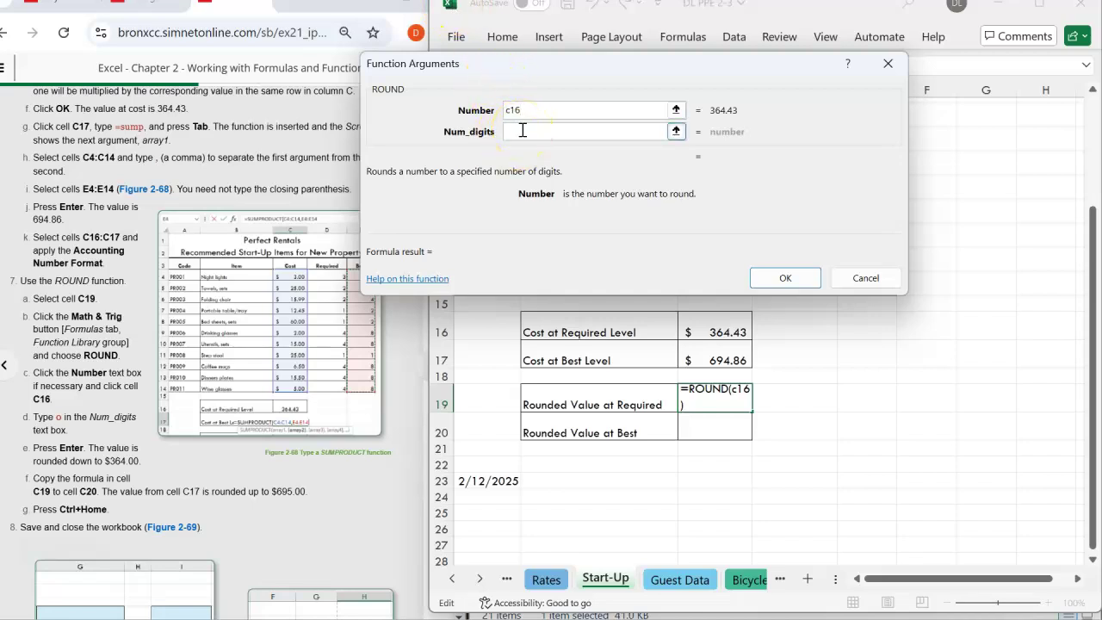
click(522, 130)
text(0)
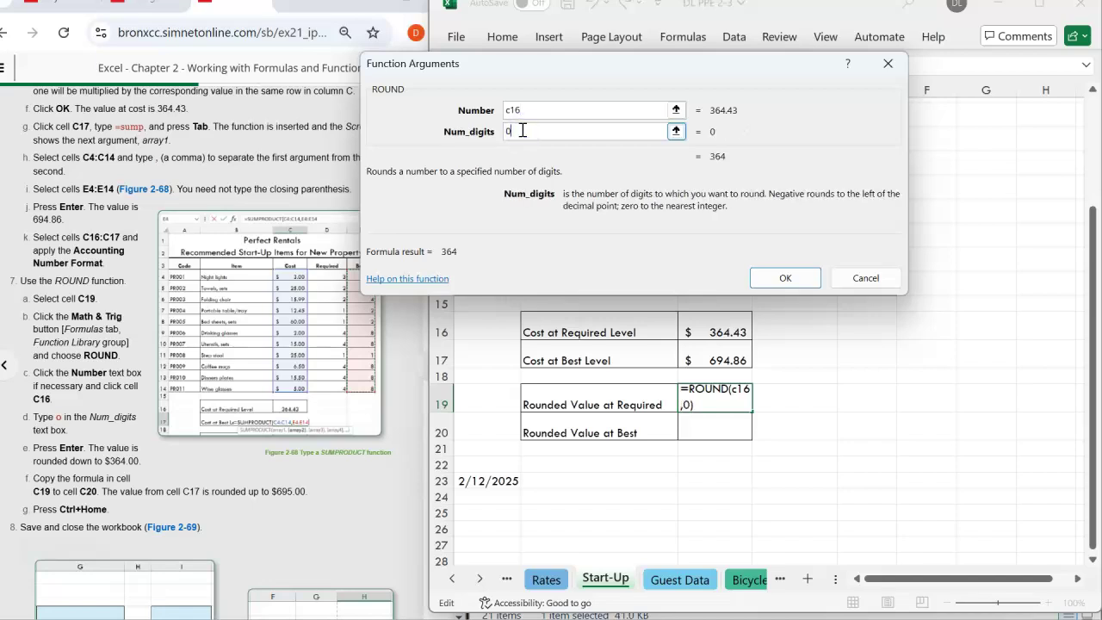
click(786, 277)
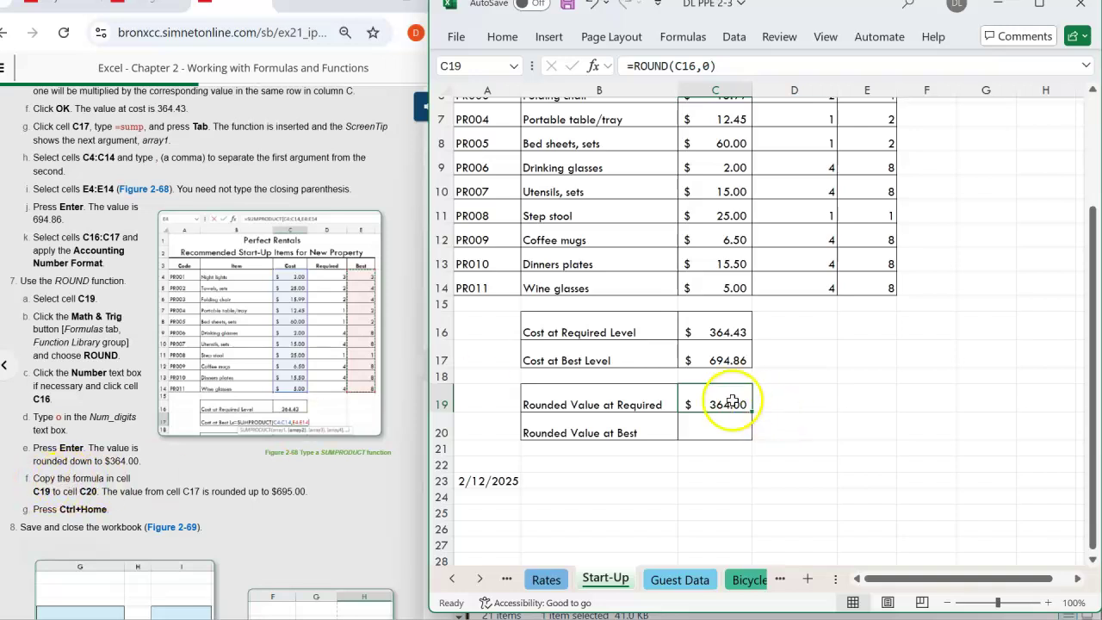
Copy the ROUND formula from cell C19 to cell C20 for the rounded value at best.
key(ctrl+c)
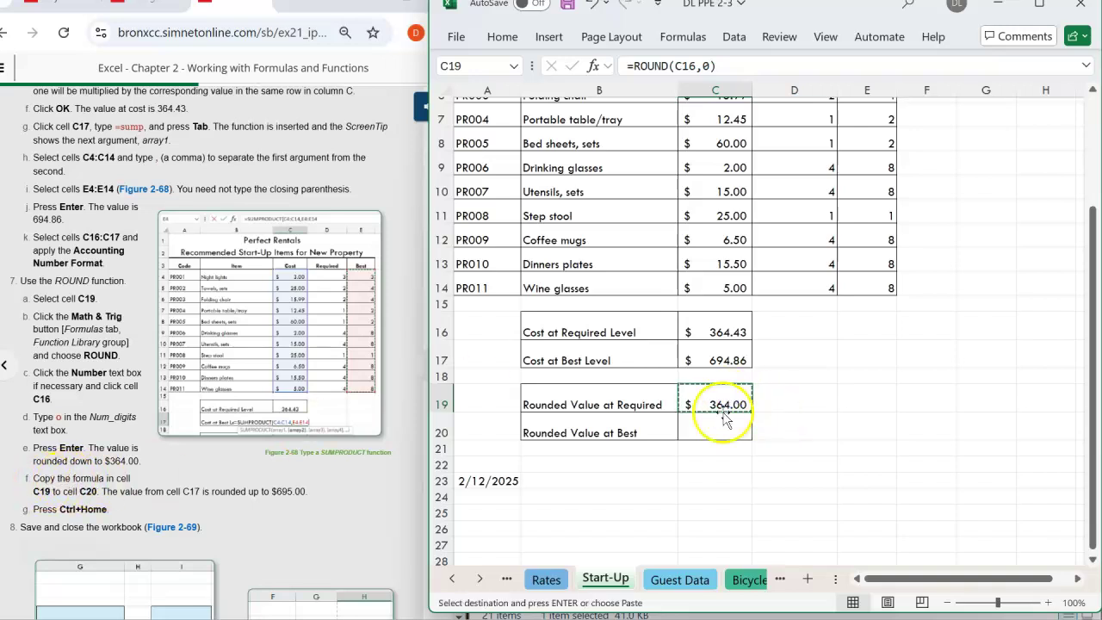
click(715, 423)
key(ctrl+v)
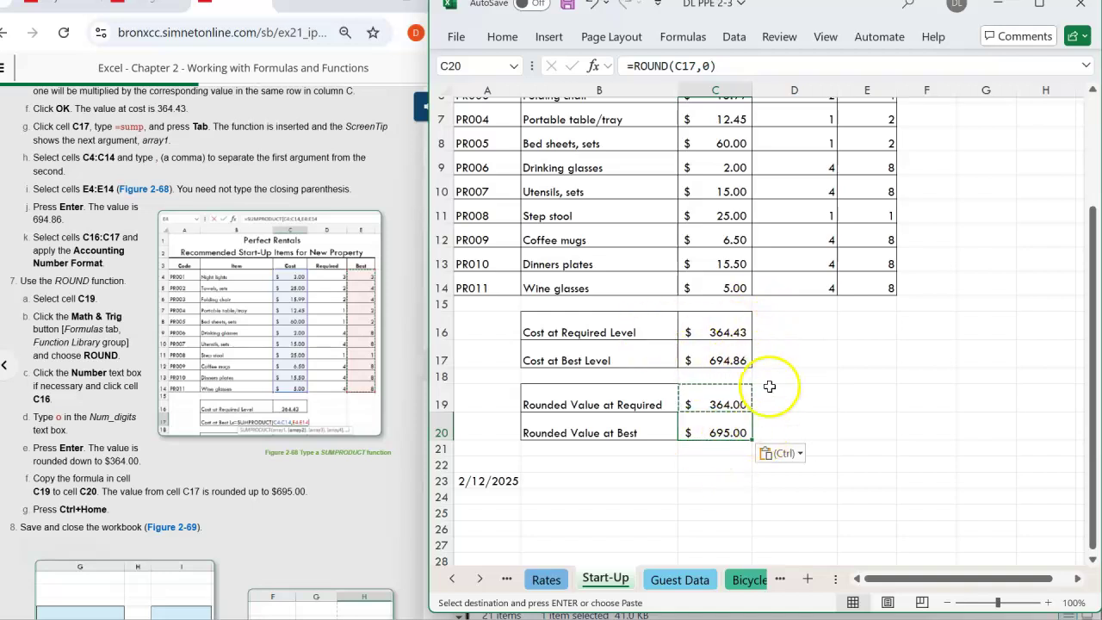
Save the workbook and return to cell A1 of the Start-Up sheet.
click(567, 9)
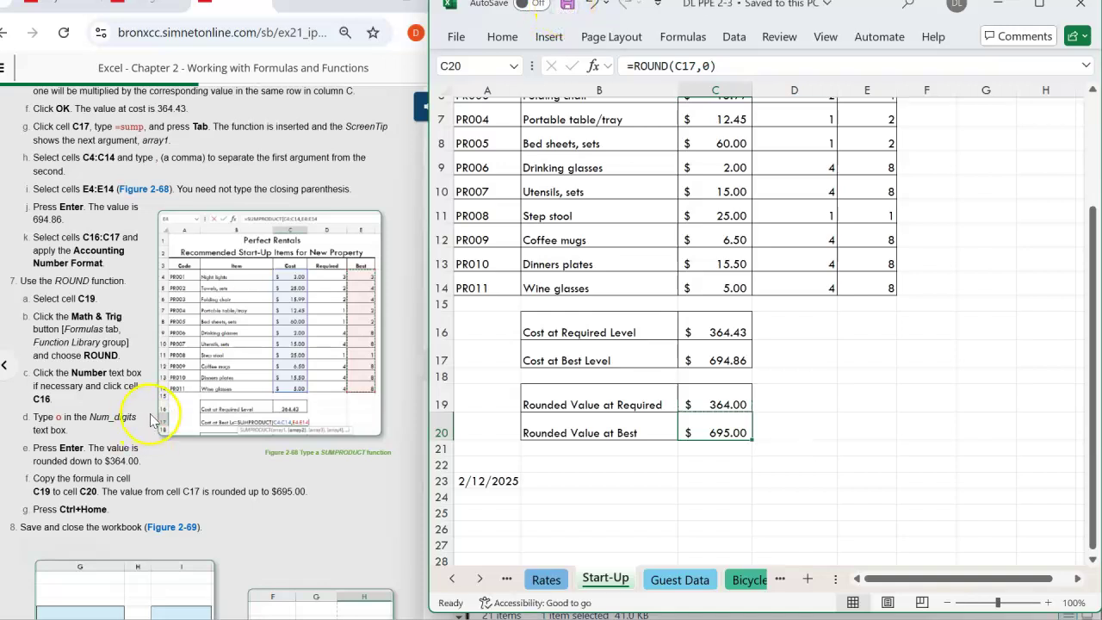
scroll(150, 413, down, 1)
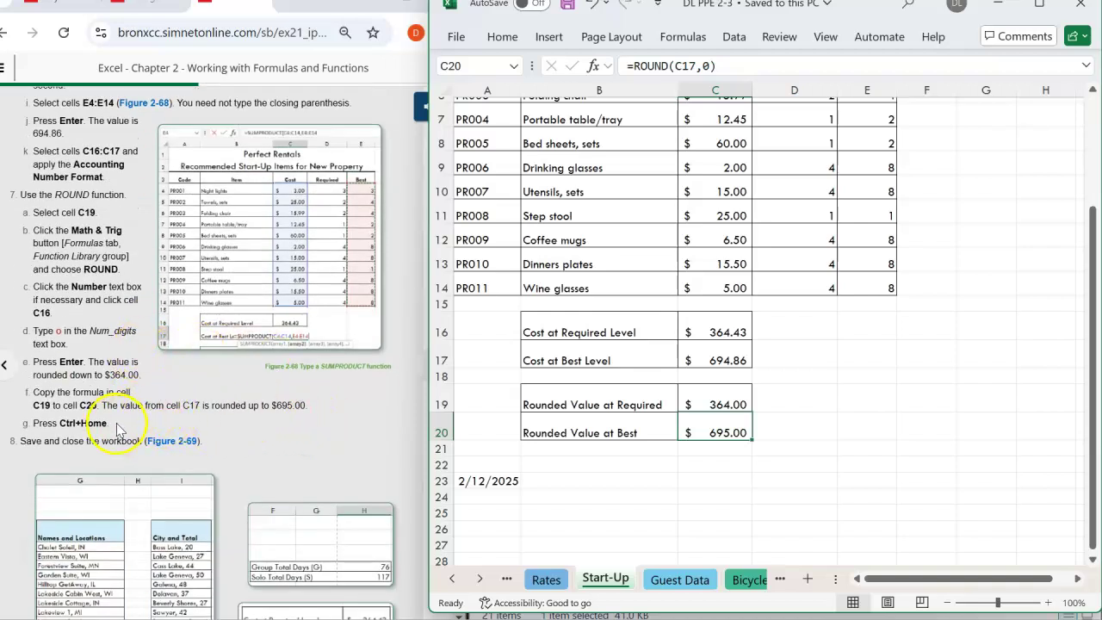
key(ctrl+Home)
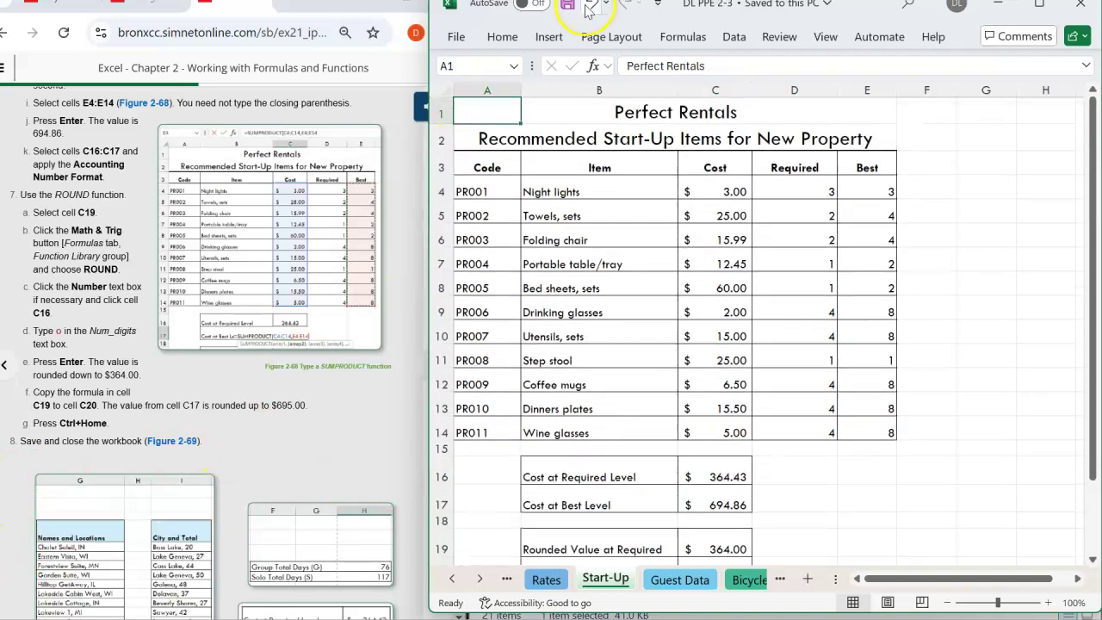
Check the Guest Data and Start-Up results against Figure 2-69, and review the earlier project instructions.
click(261, 382)
scroll(299, 437, down, 2)
click(138, 401)
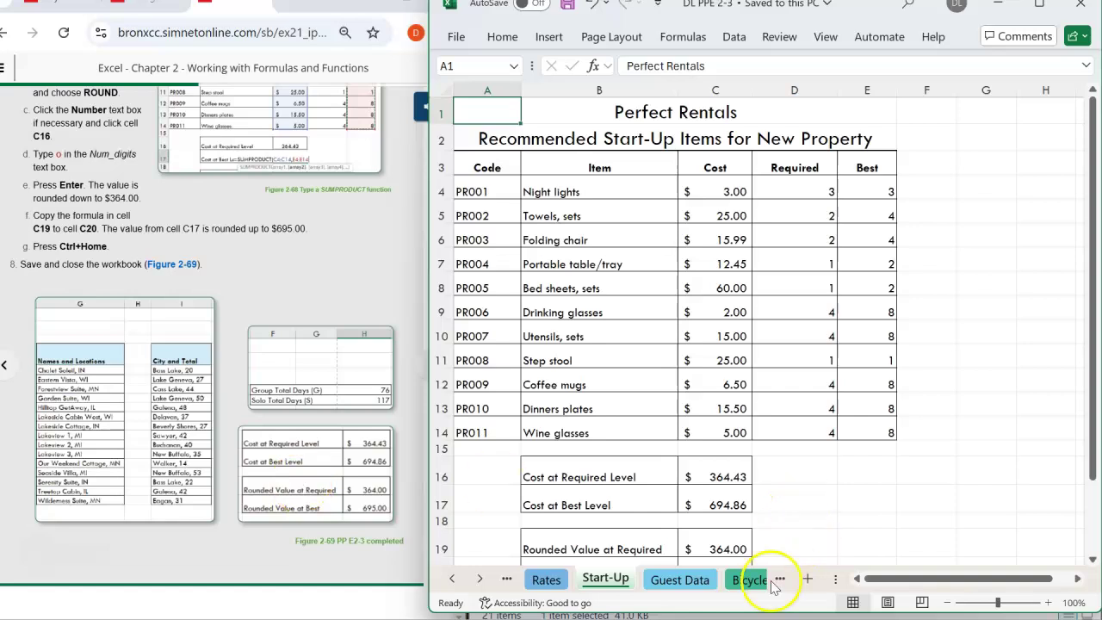
click(680, 580)
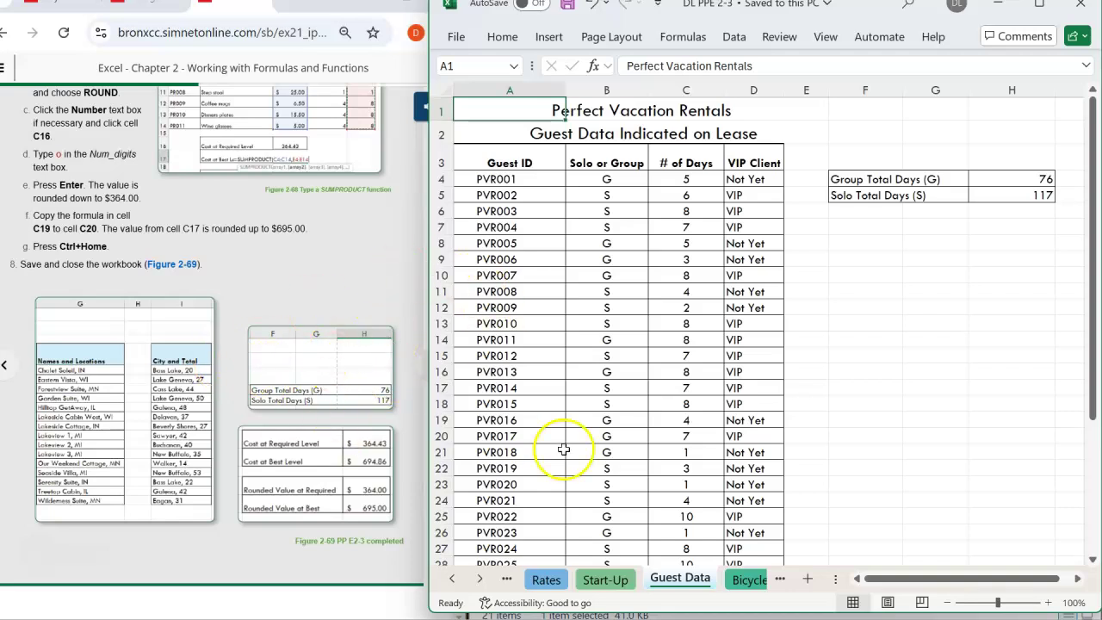
click(606, 579)
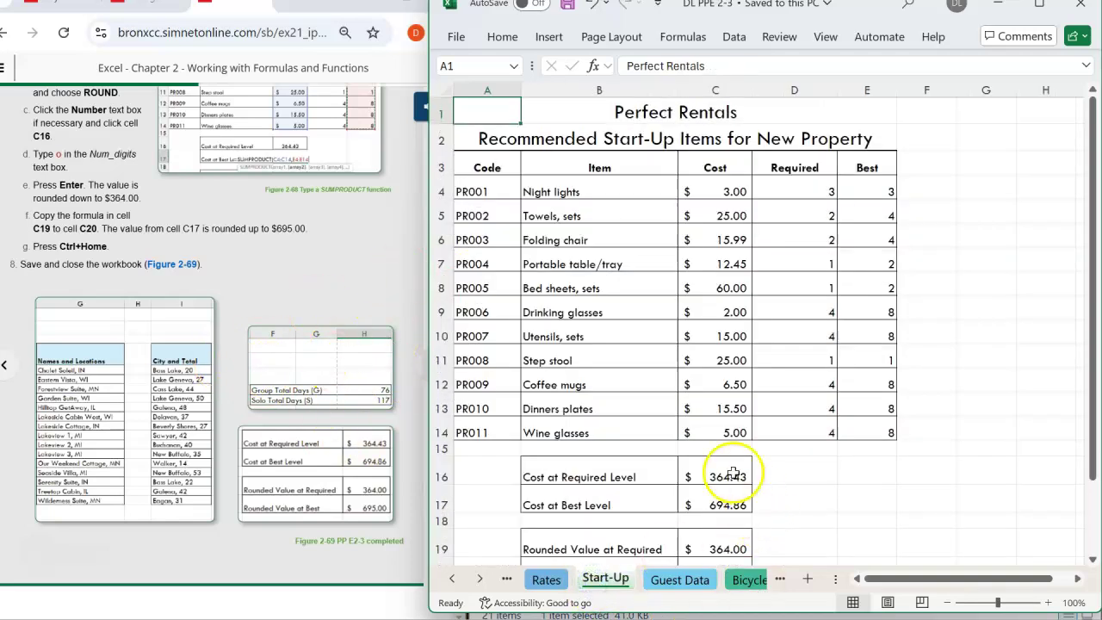
scroll(730, 474, down, 2)
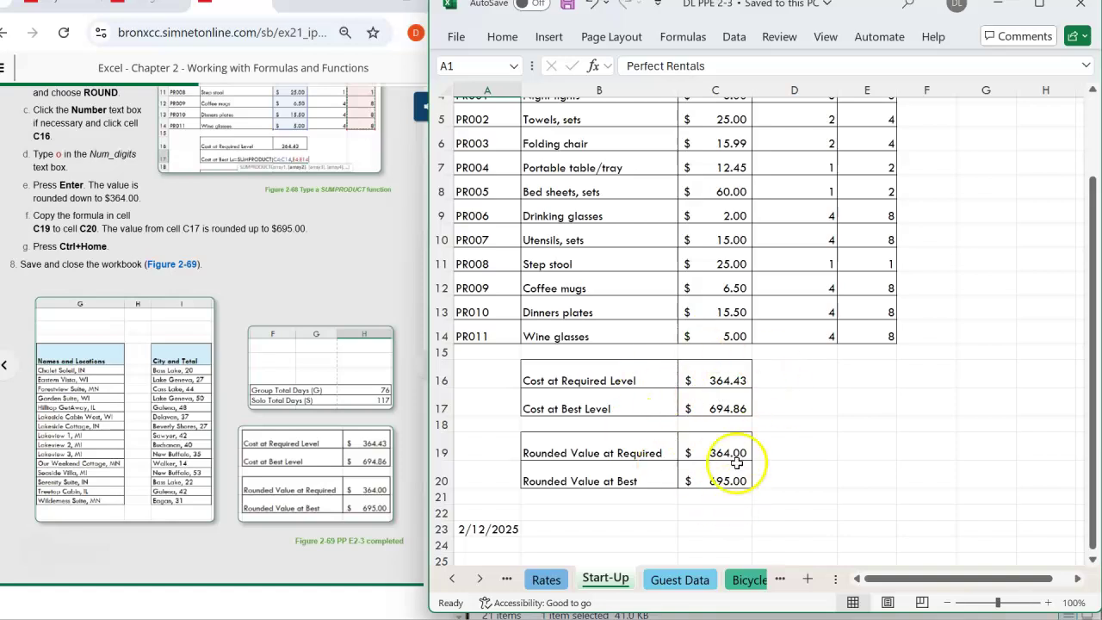
key(ctrl+Home)
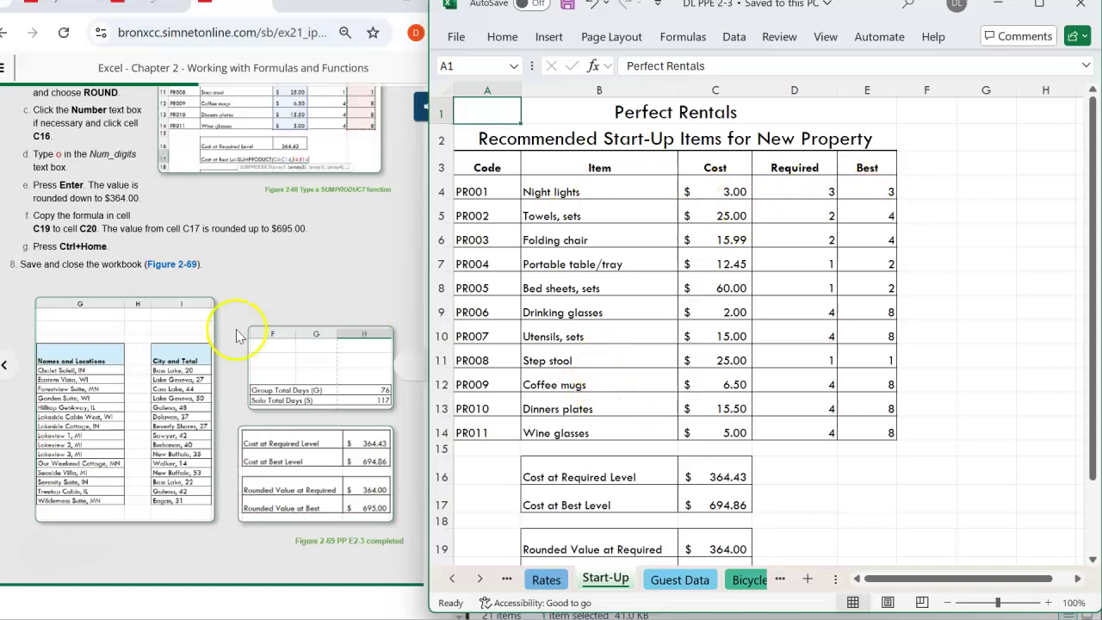
scroll(238, 336, up, 4)
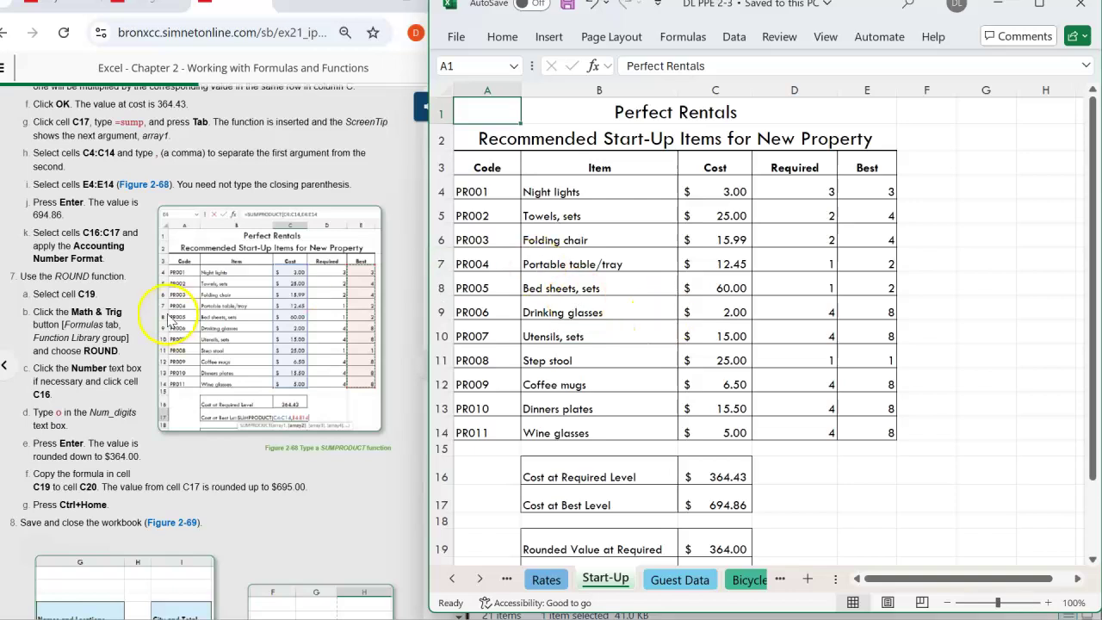
scroll(170, 318, up, 3)
scroll(168, 315, up, 6)
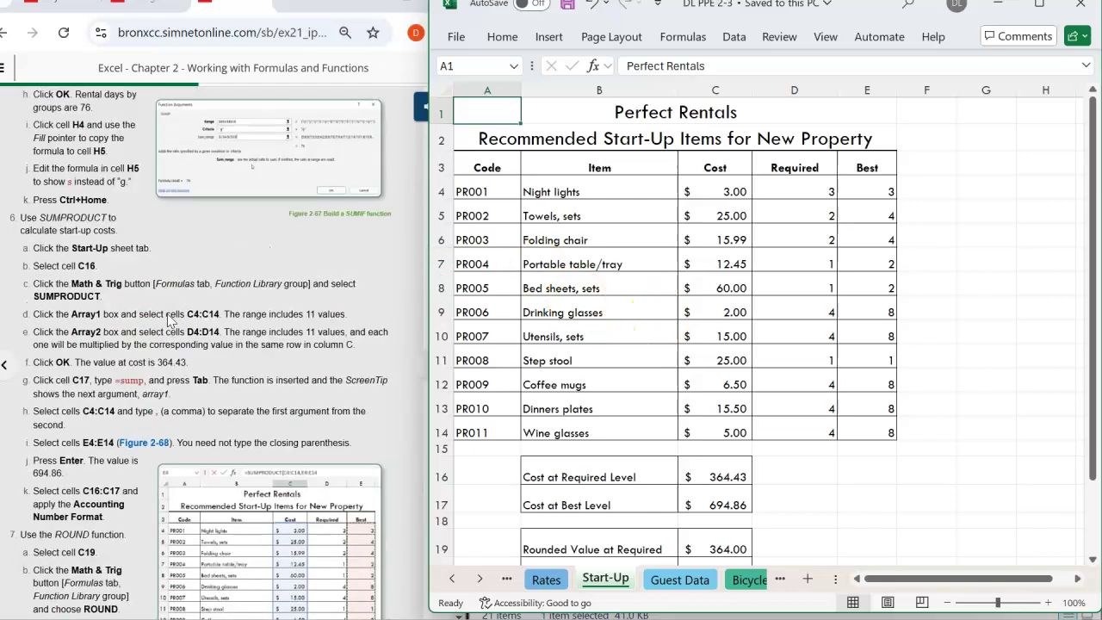
click(190, 287)
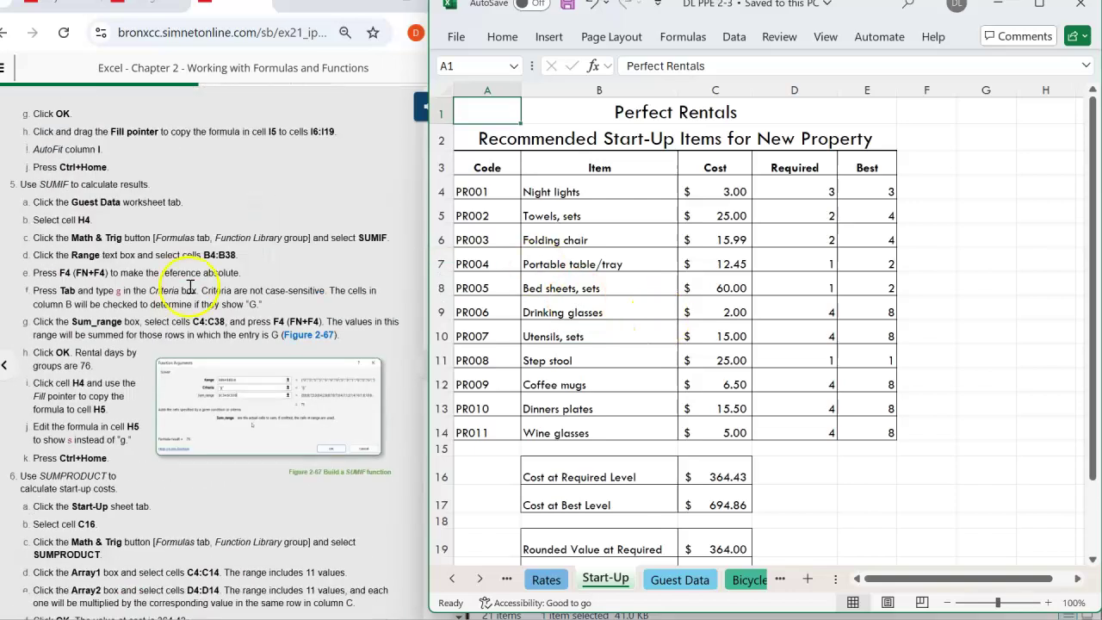